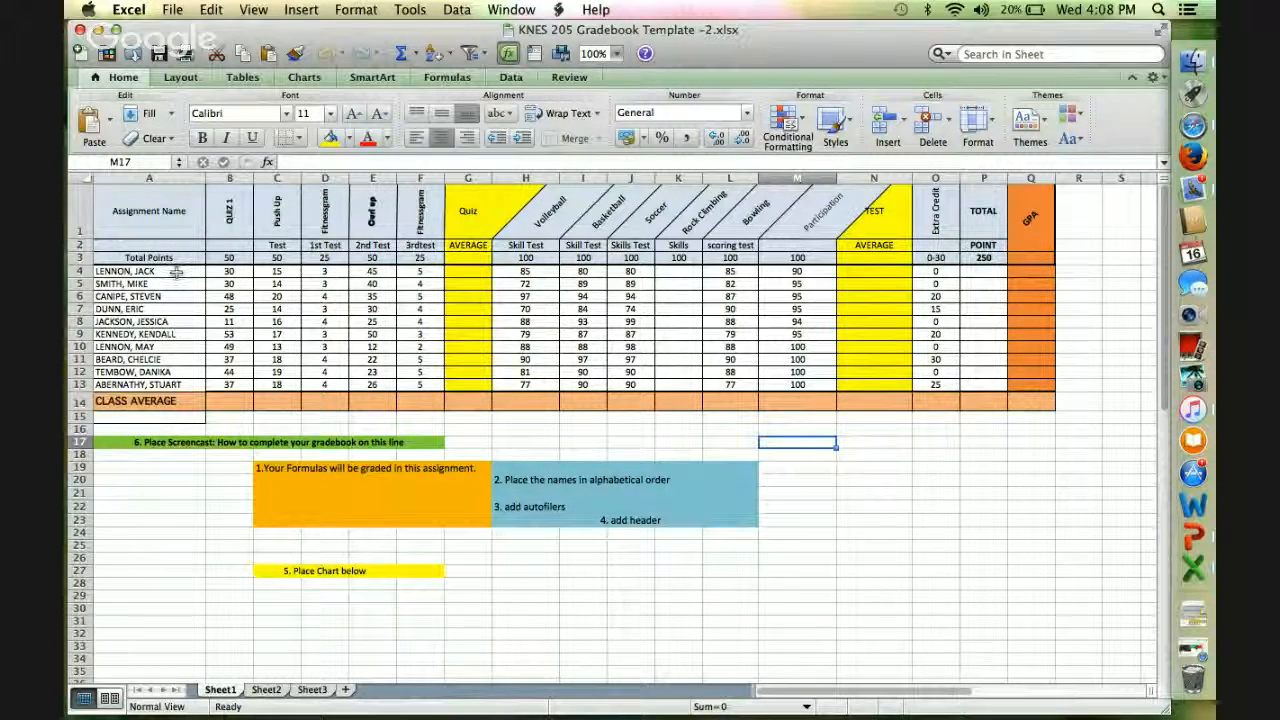
Sort the student rows in A4:M13 into ascending alphabetical order by name.
{"action": "left_click", "coordinate": [176, 272]}
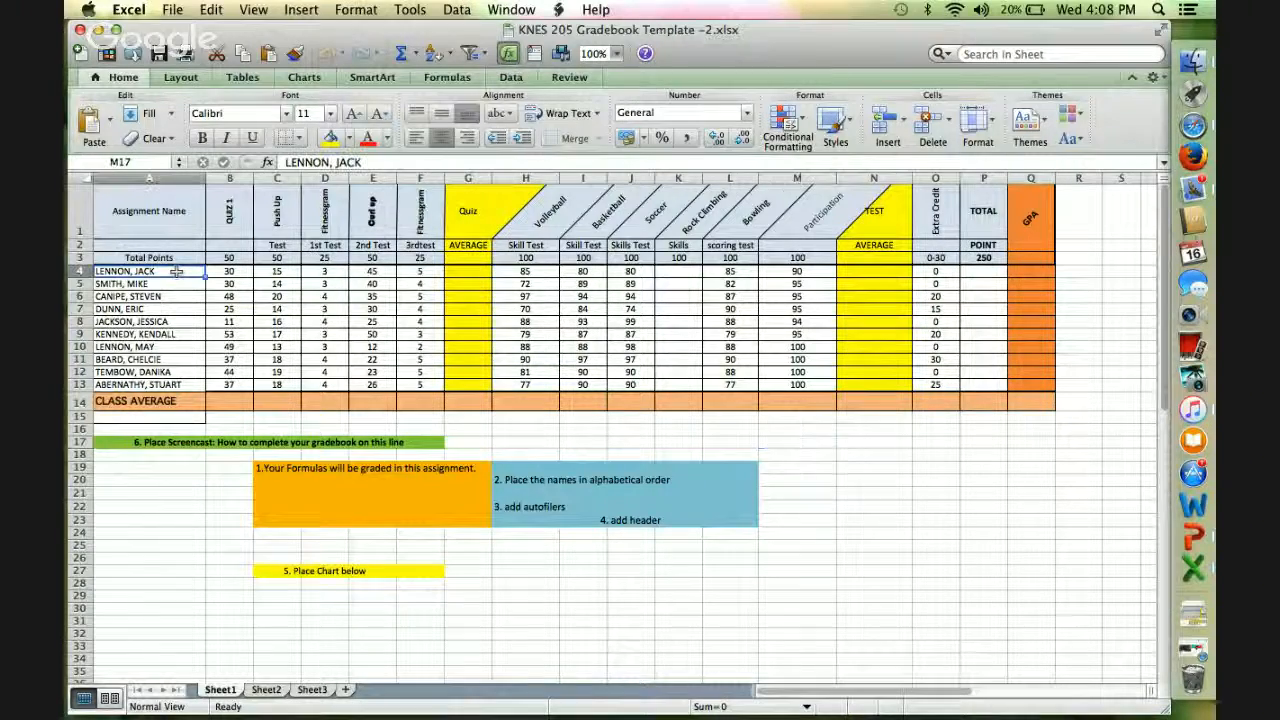
{"action": "left_click_drag", "start_coordinate": [176, 277], "coordinate": [174, 383]}
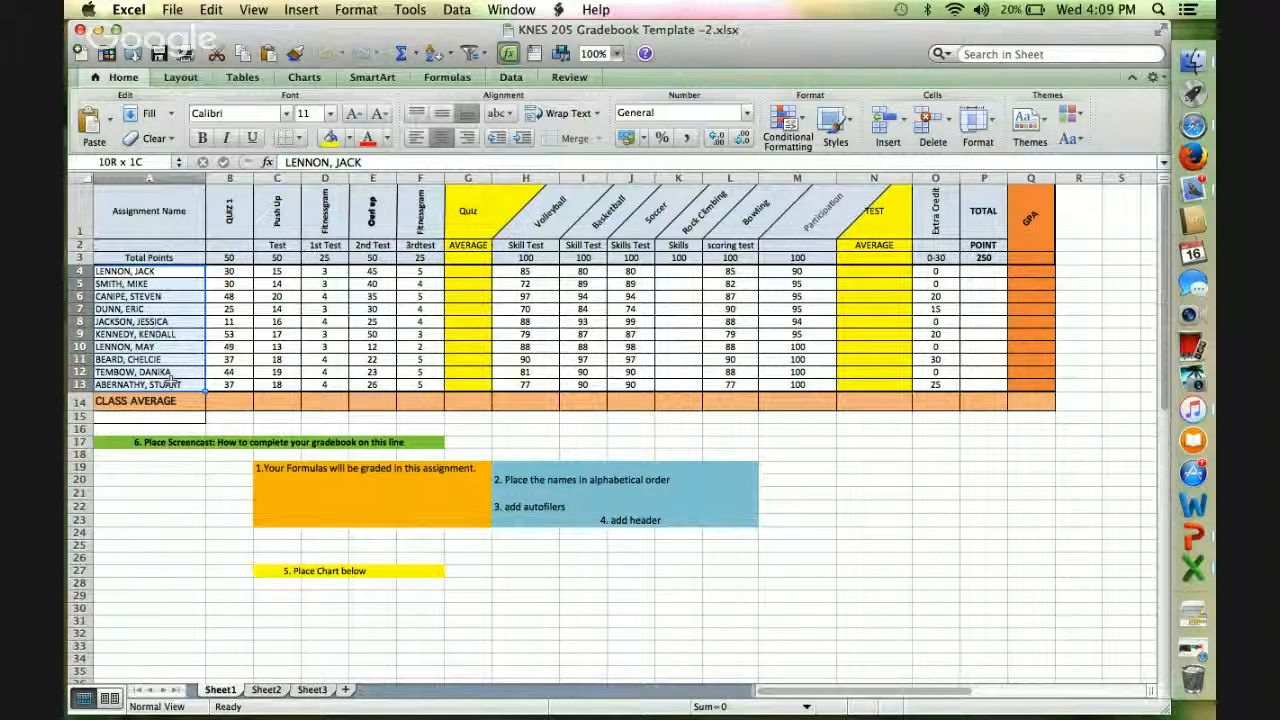
{"action": "left_click_drag", "start_coordinate": [270, 383], "coordinate": [800, 385]}
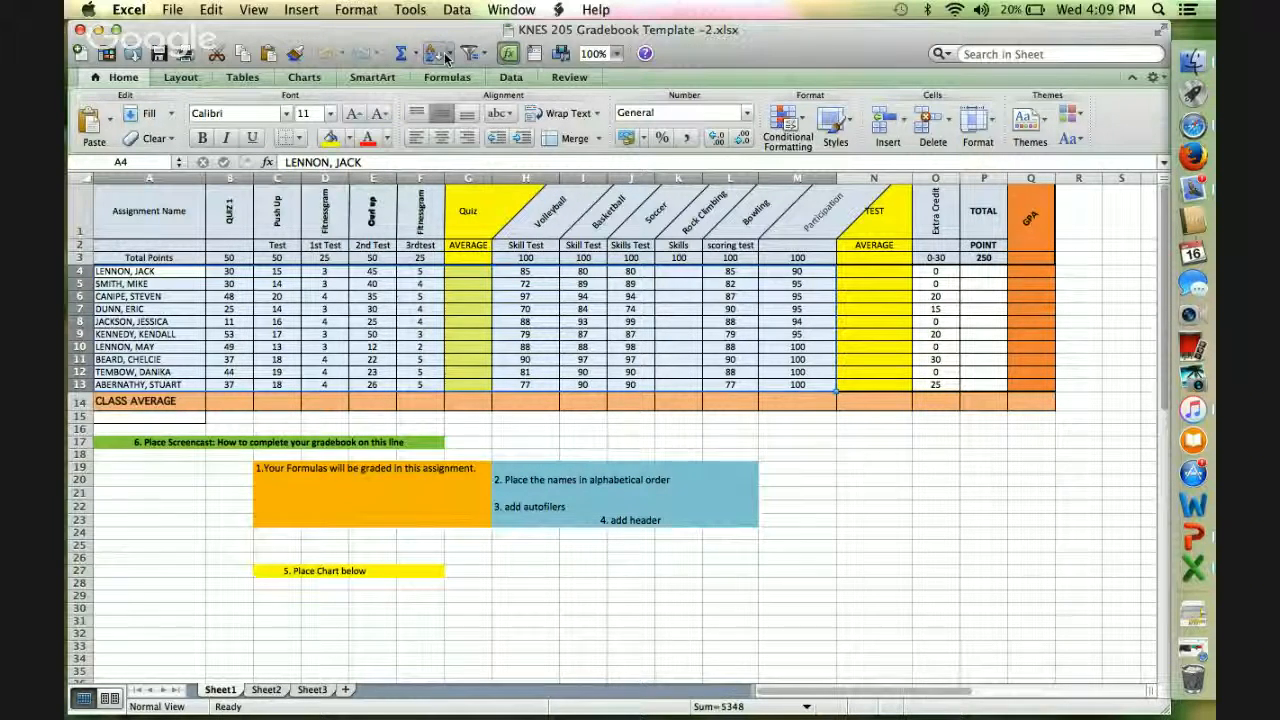
{"action": "left_click", "coordinate": [450, 55]}
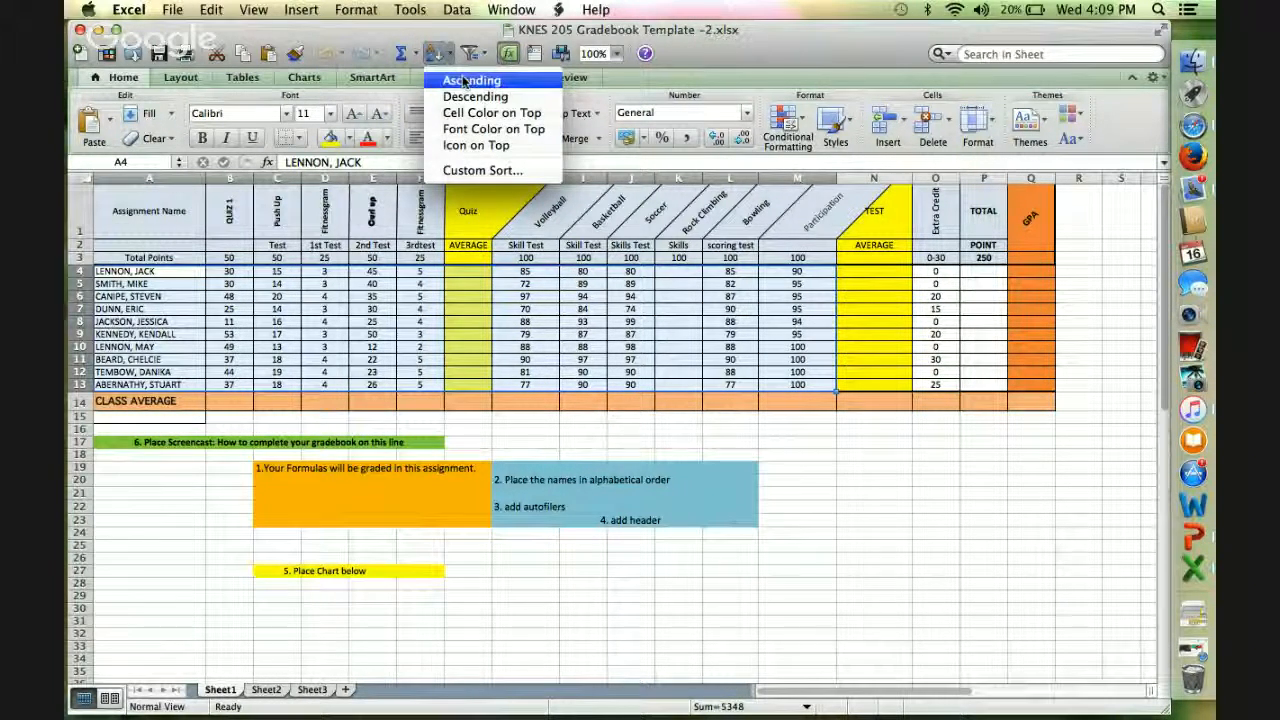
{"action": "left_click", "coordinate": [470, 80]}
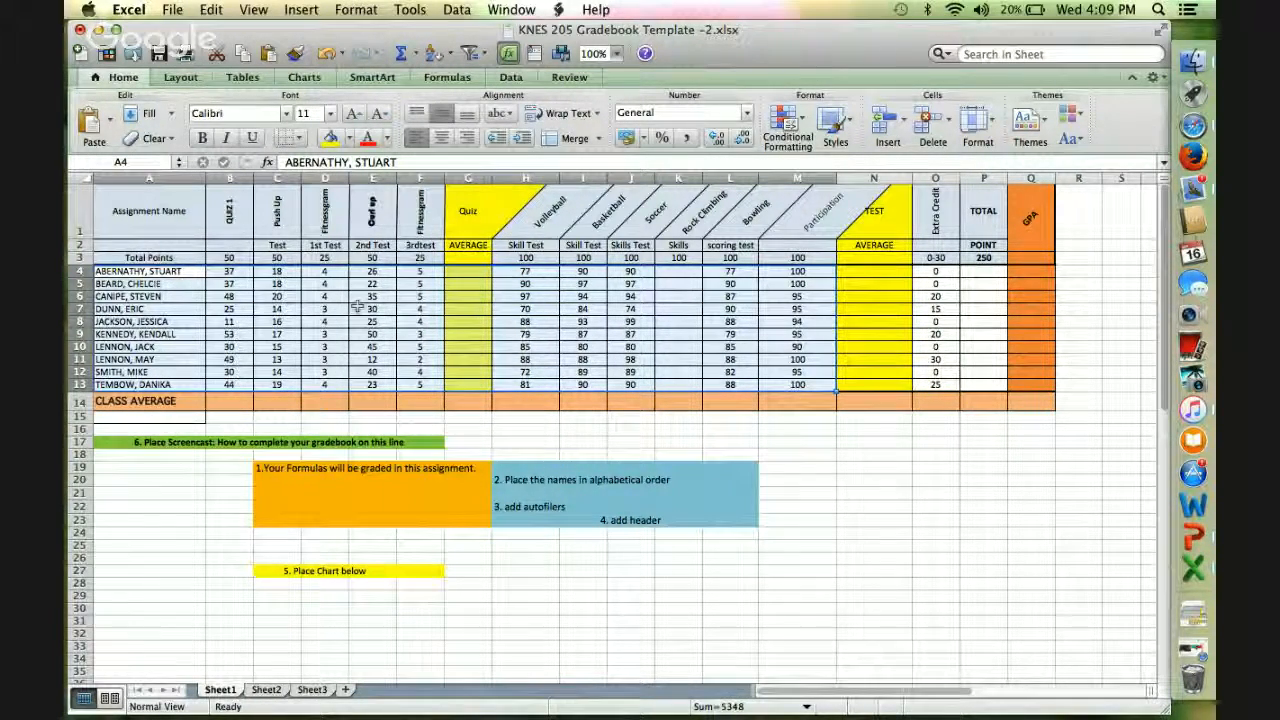
{"action": "left_click", "coordinate": [135, 493]}
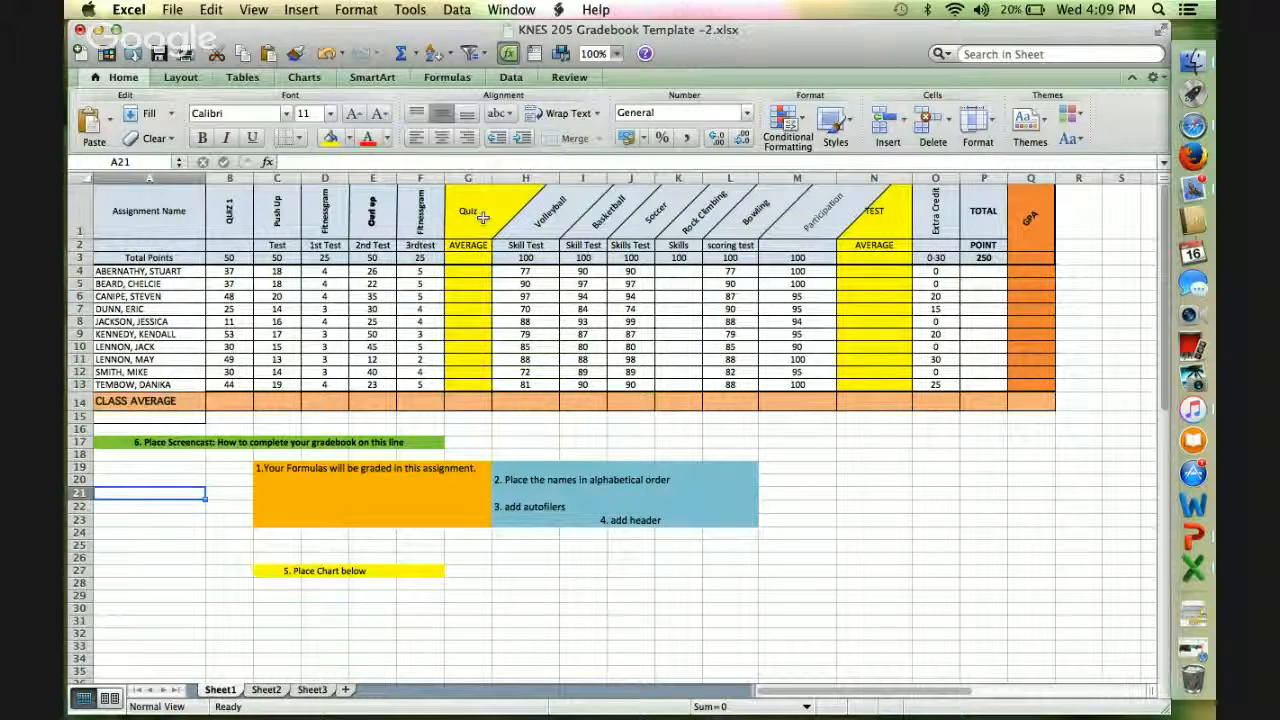
Enter the quiz average formula =sum(B4:F4)/200 in cell G4 for the first student.
{"action": "left_click", "coordinate": [475, 273]}
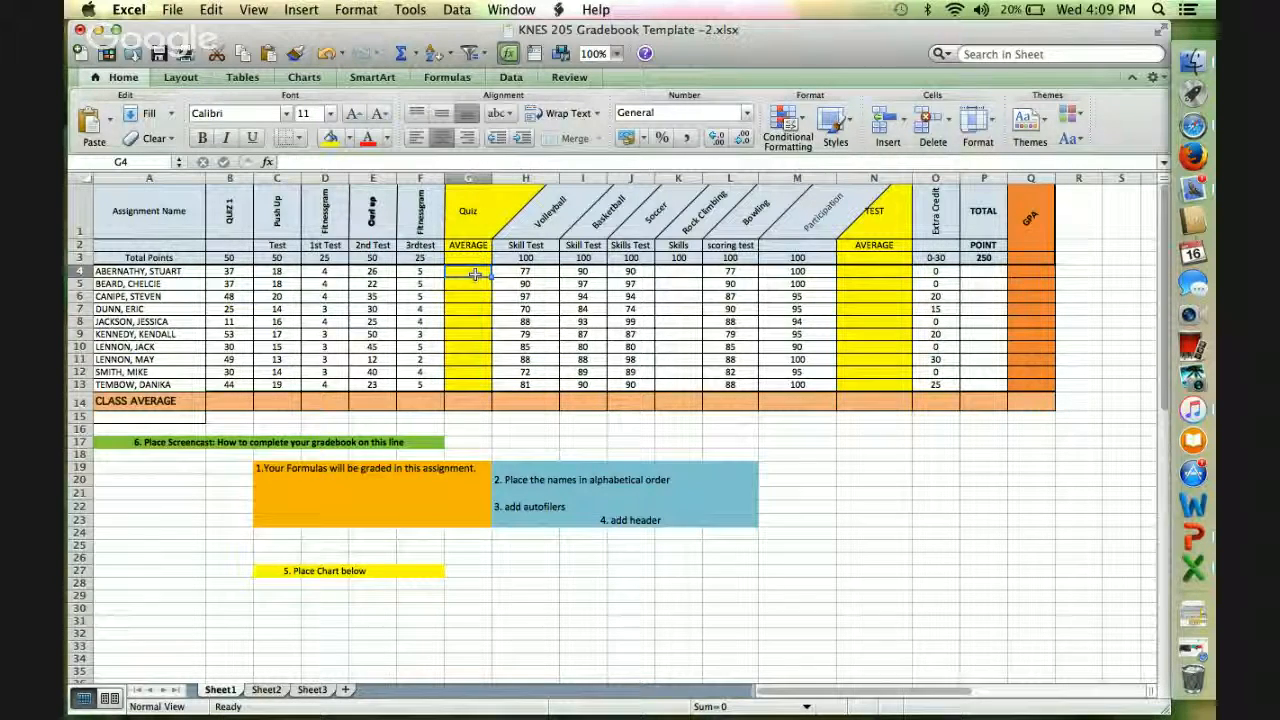
{"action": "type", "text": "="}
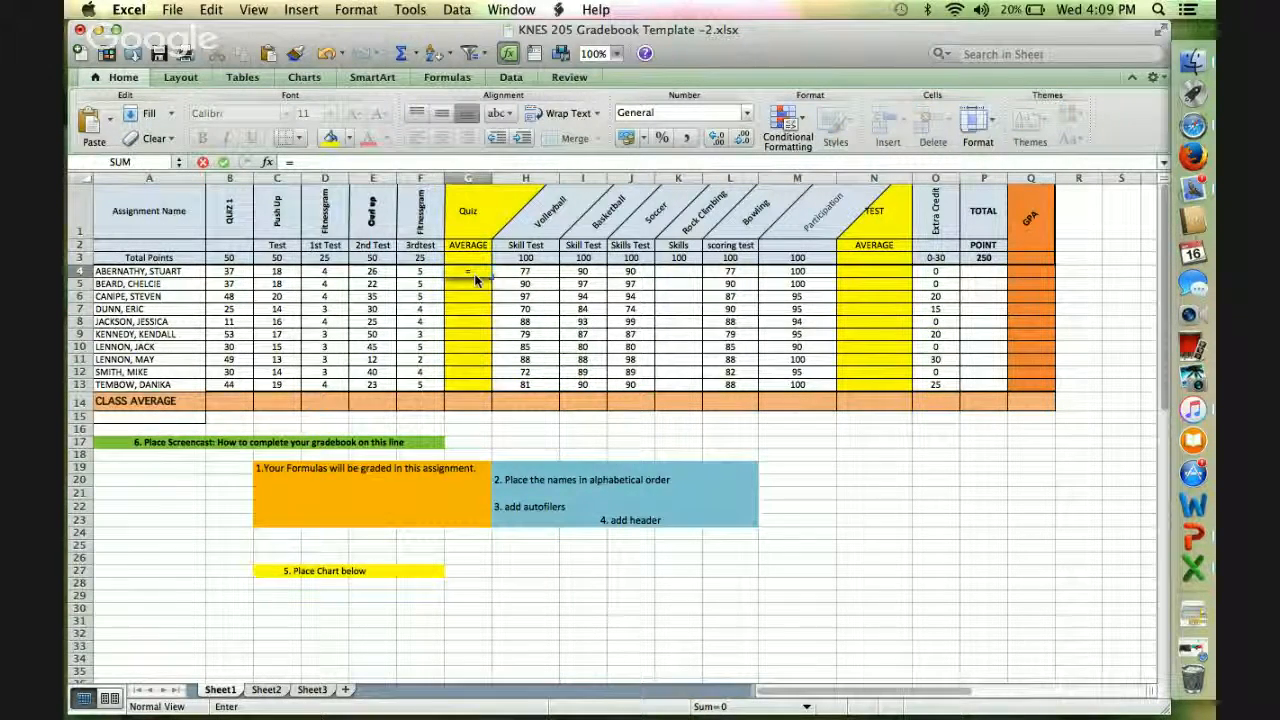
{"action": "type", "text": "sum("}
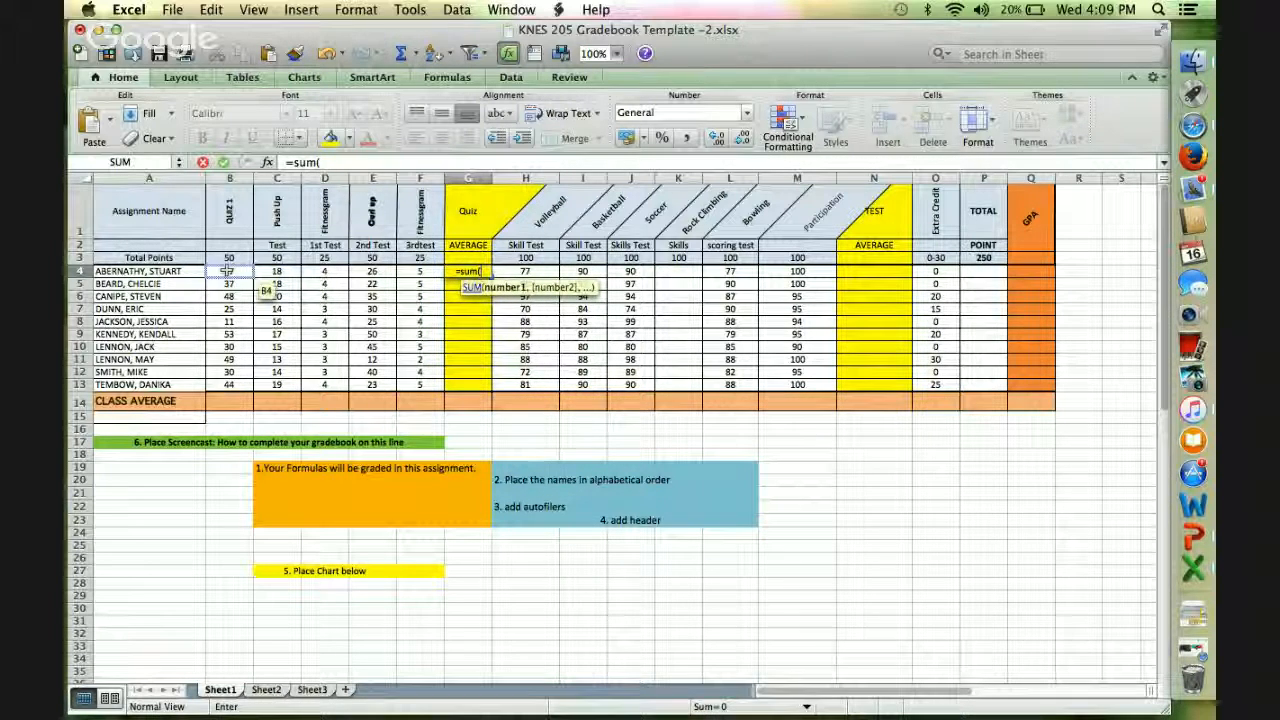
{"action": "left_click_drag", "start_coordinate": [228, 272], "coordinate": [418, 276]}
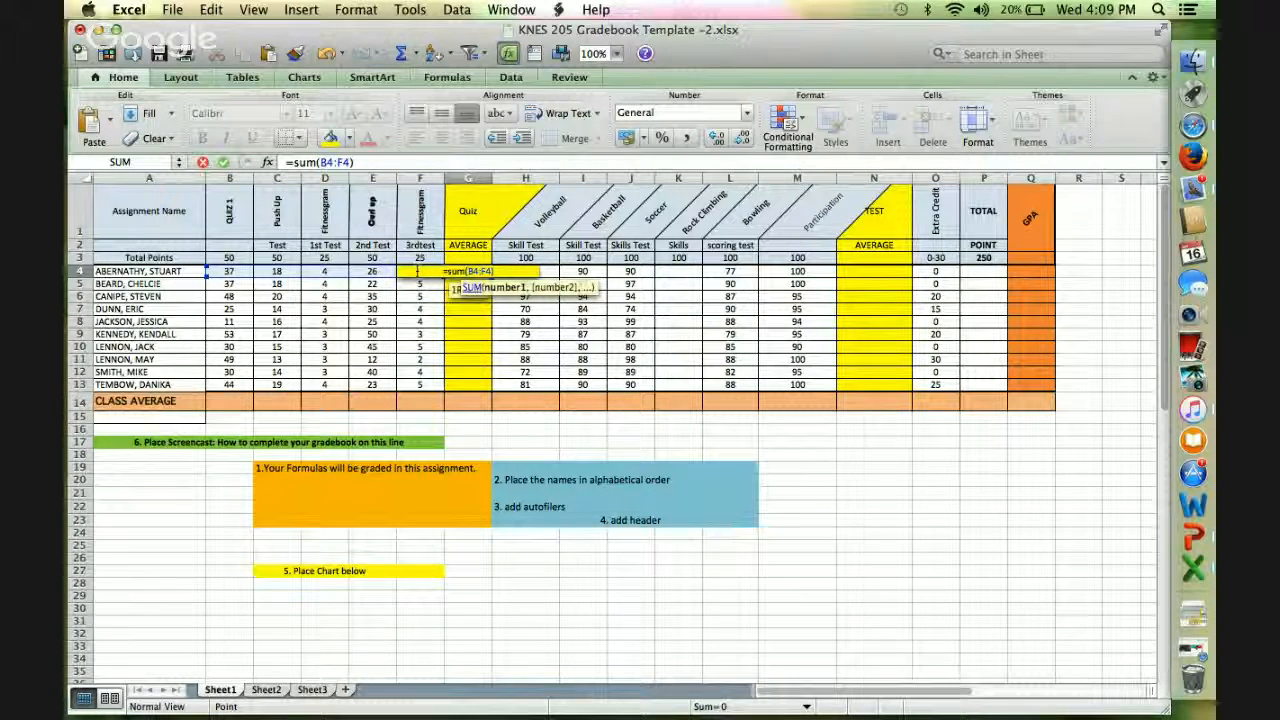
{"action": "type", "text": ")/"}
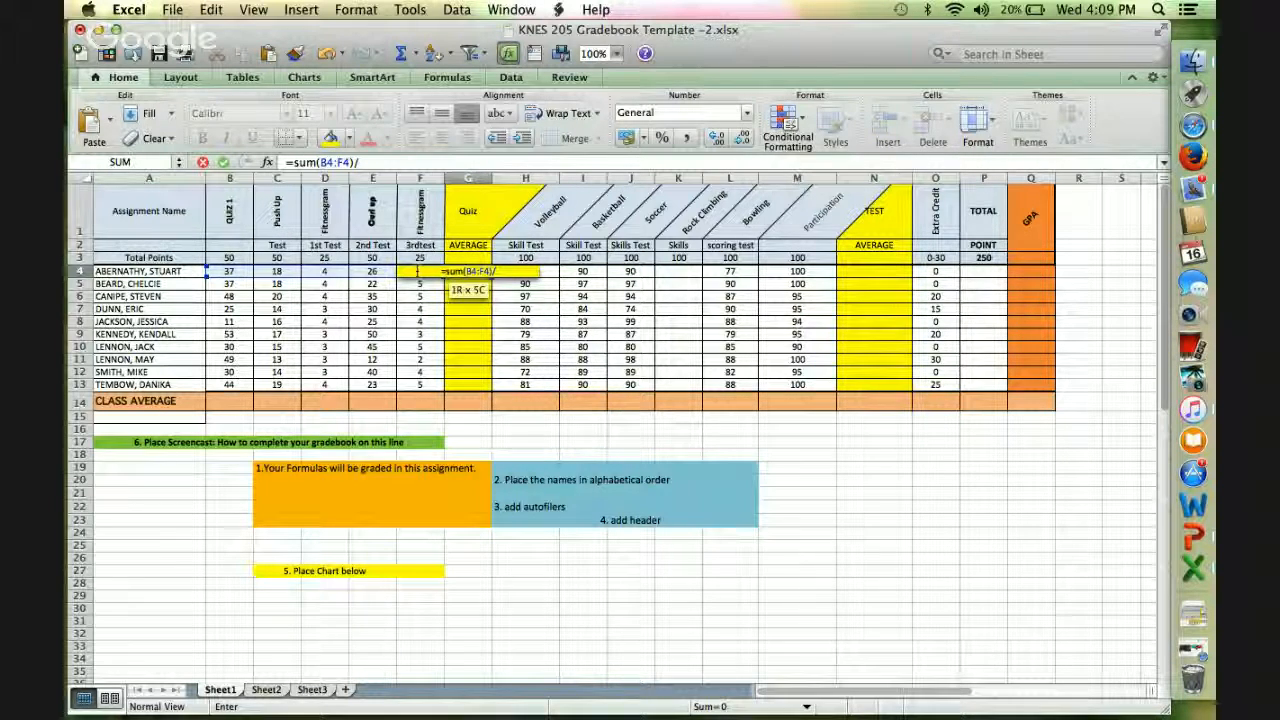
{"action": "type", "text": "200"}
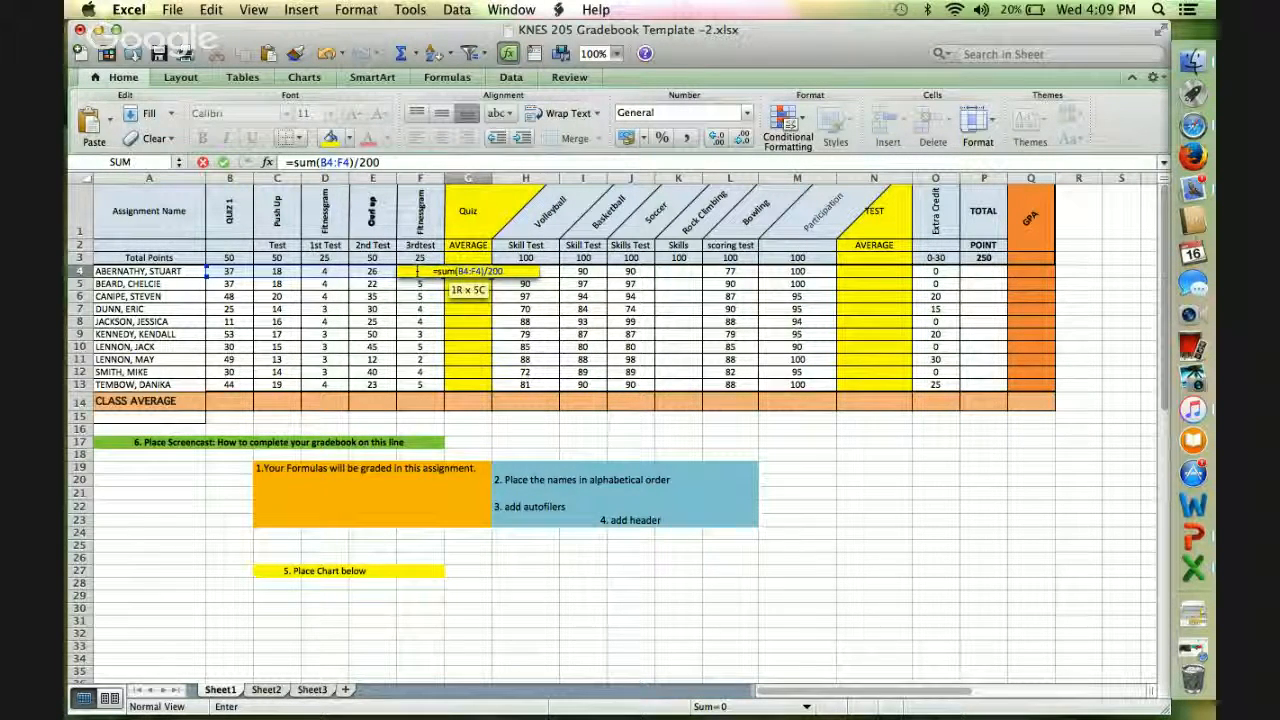
{"action": "key", "text": "Return"}
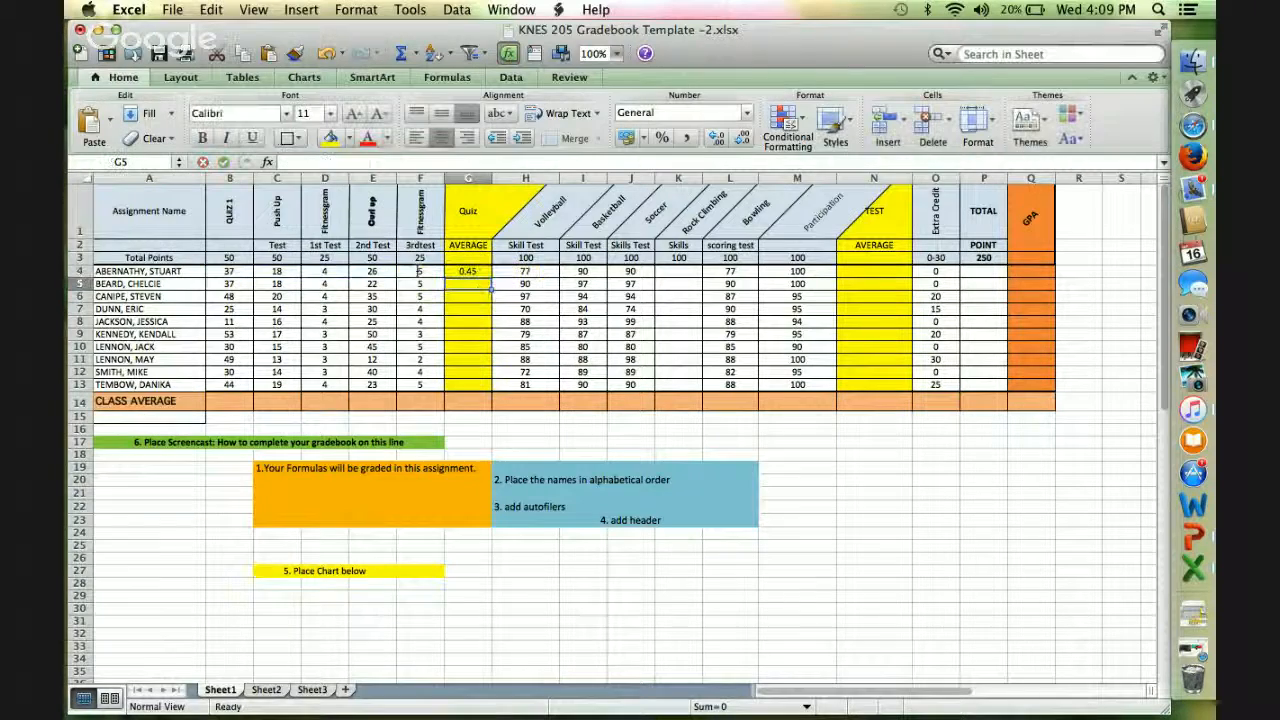
Fill the quiz average formula from G4 down to G13 and format those cells as percentages.
{"action": "left_click", "coordinate": [470, 271]}
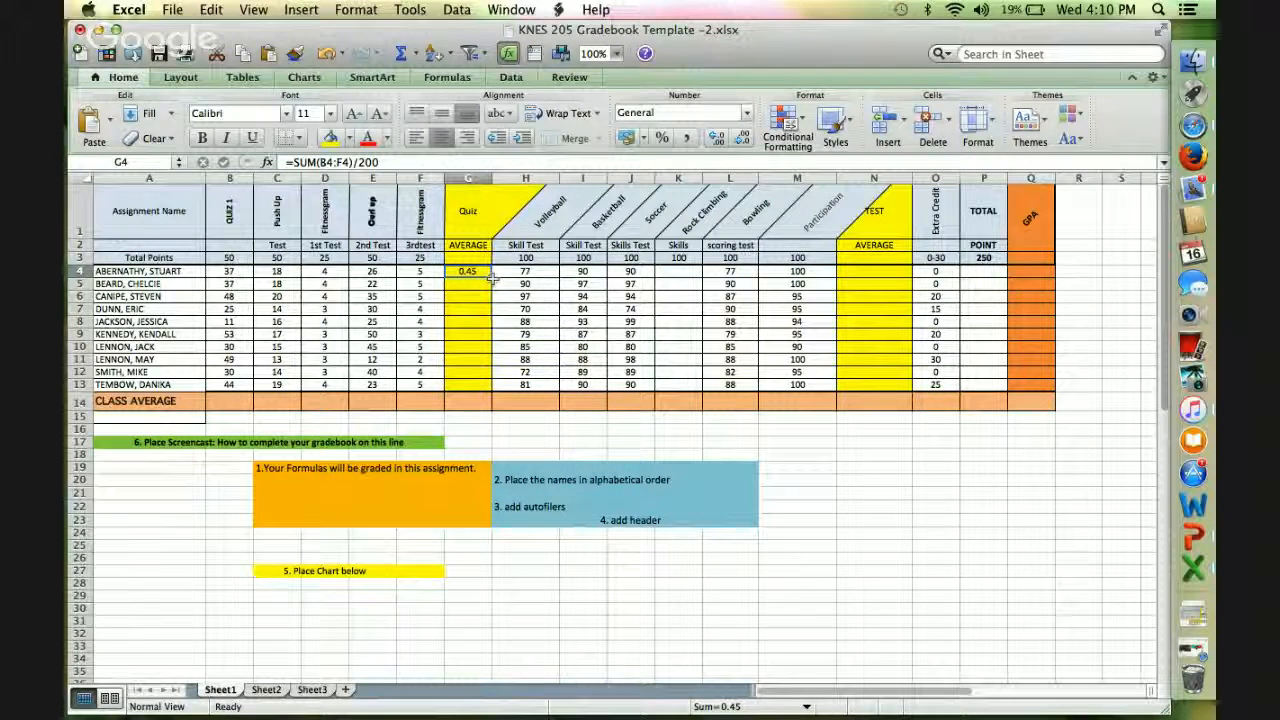
{"action": "left_click_drag", "start_coordinate": [490, 277], "coordinate": [468, 388]}
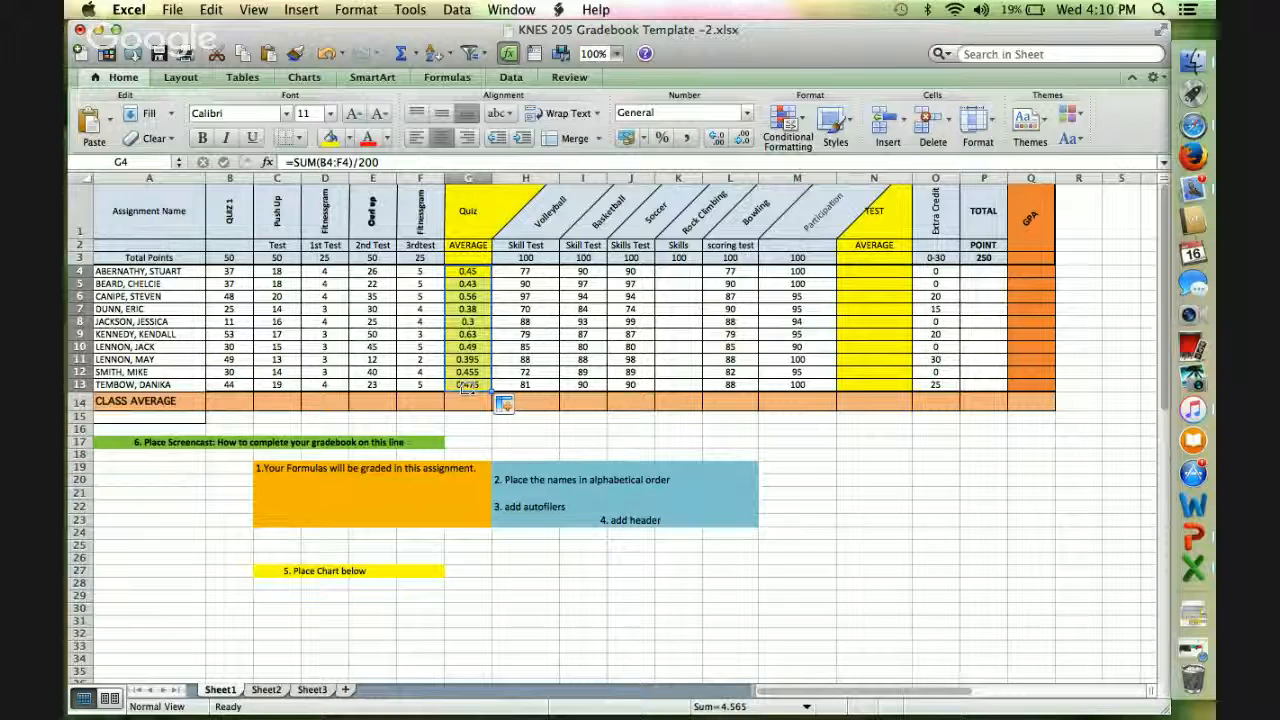
{"action": "left_click", "coordinate": [483, 309]}
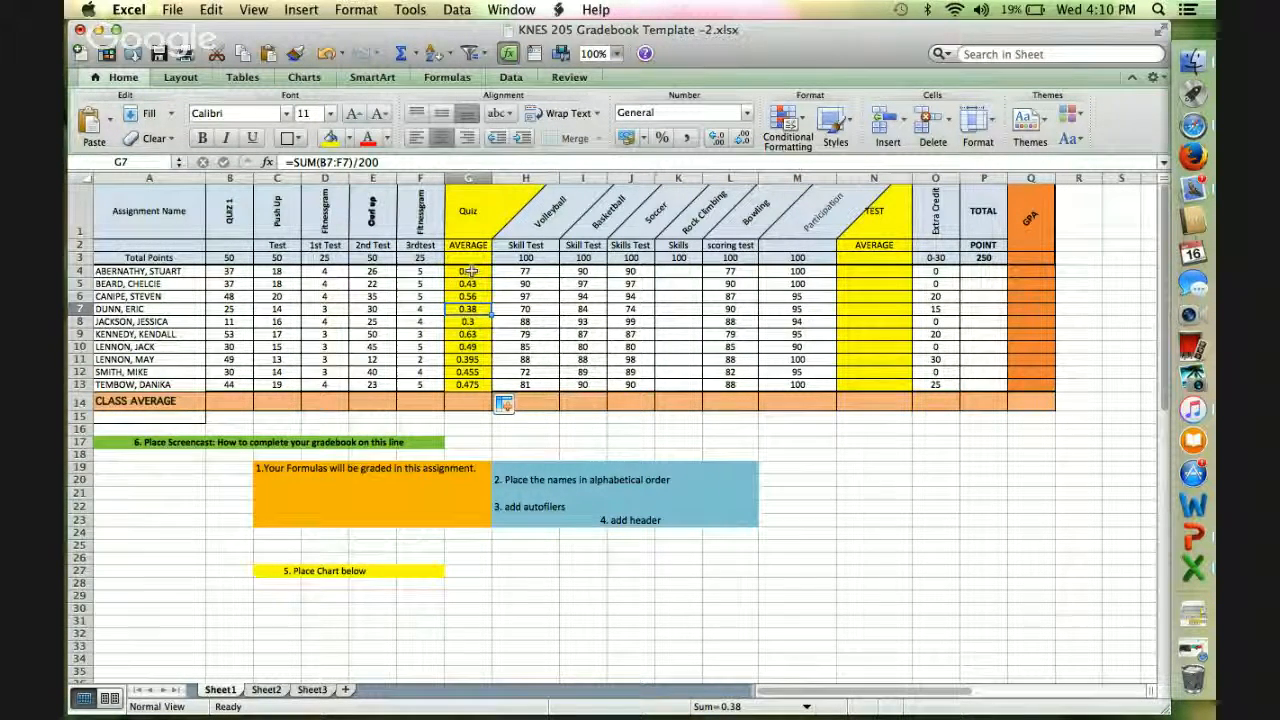
{"action": "left_click", "coordinate": [470, 271]}
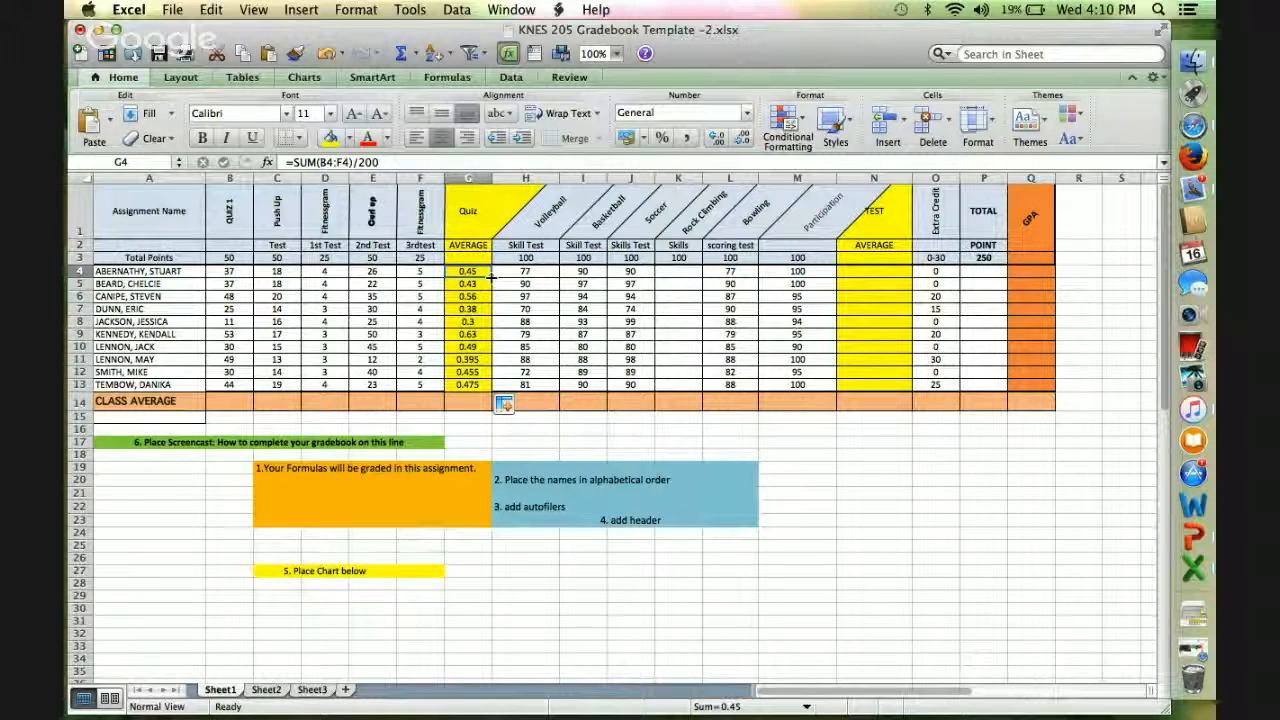
{"action": "left_click_drag", "start_coordinate": [491, 277], "coordinate": [477, 385]}
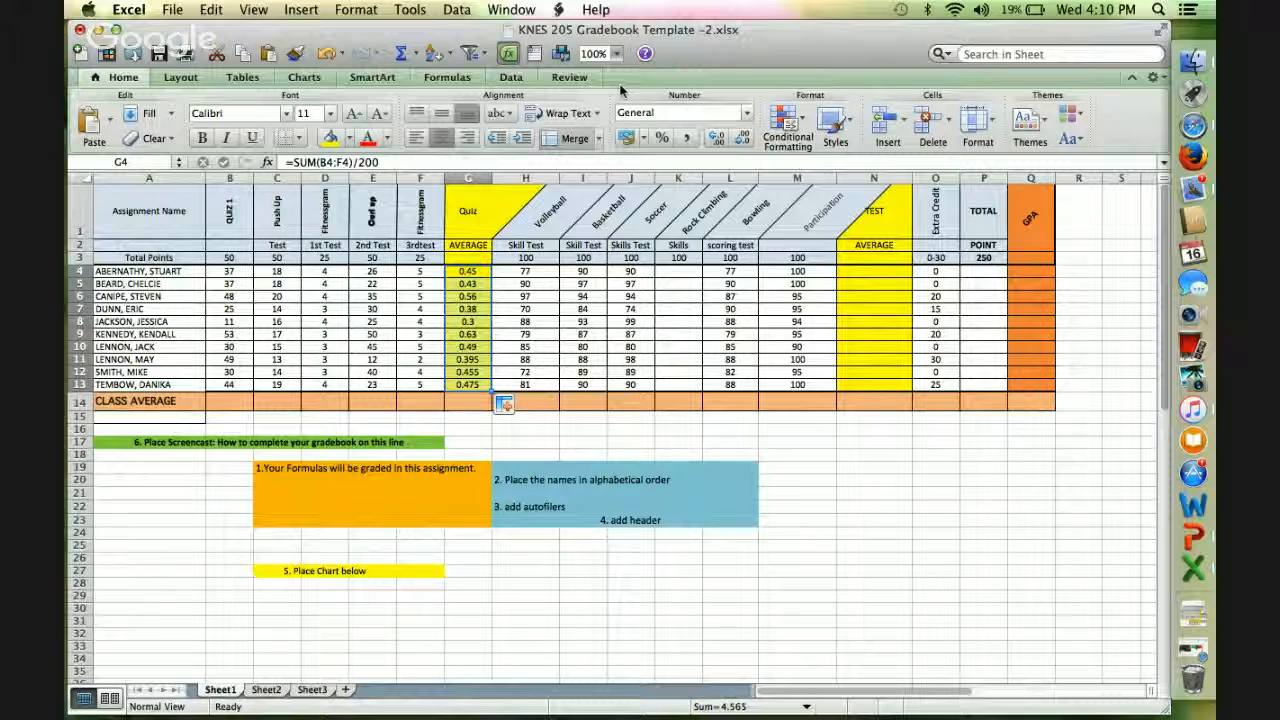
{"action": "left_click", "coordinate": [661, 138]}
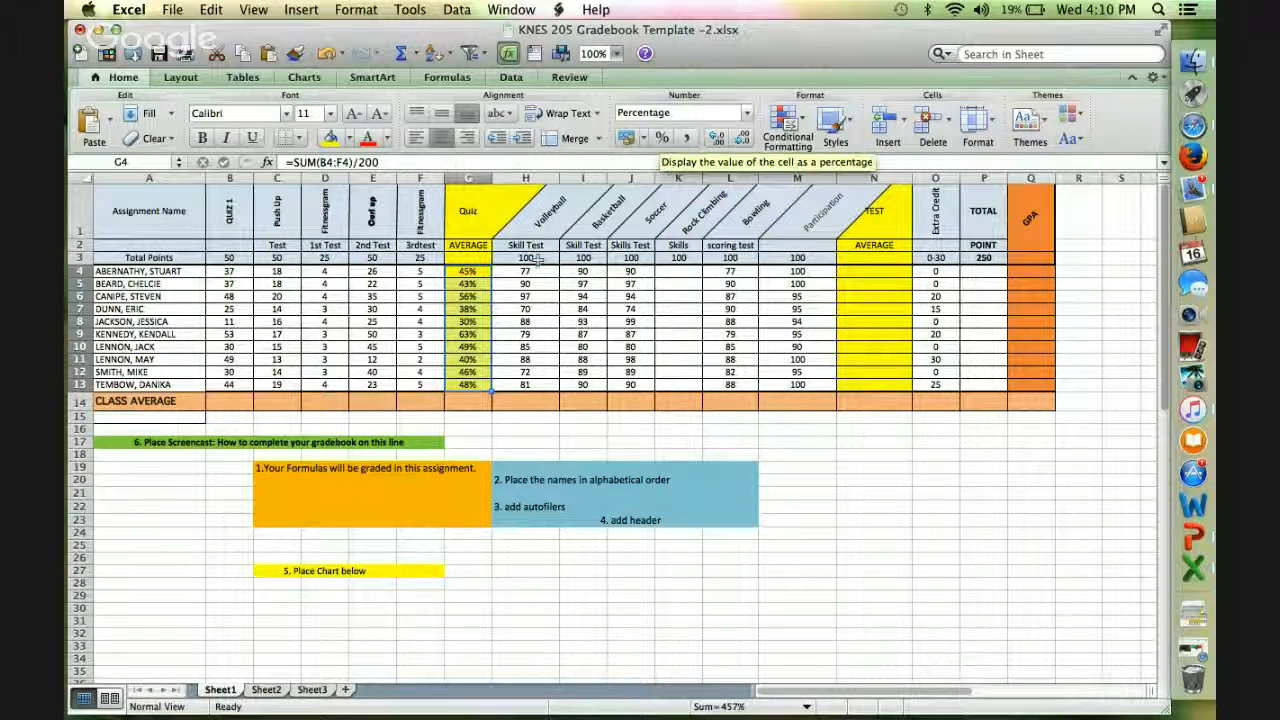
{"action": "left_click", "coordinate": [468, 308]}
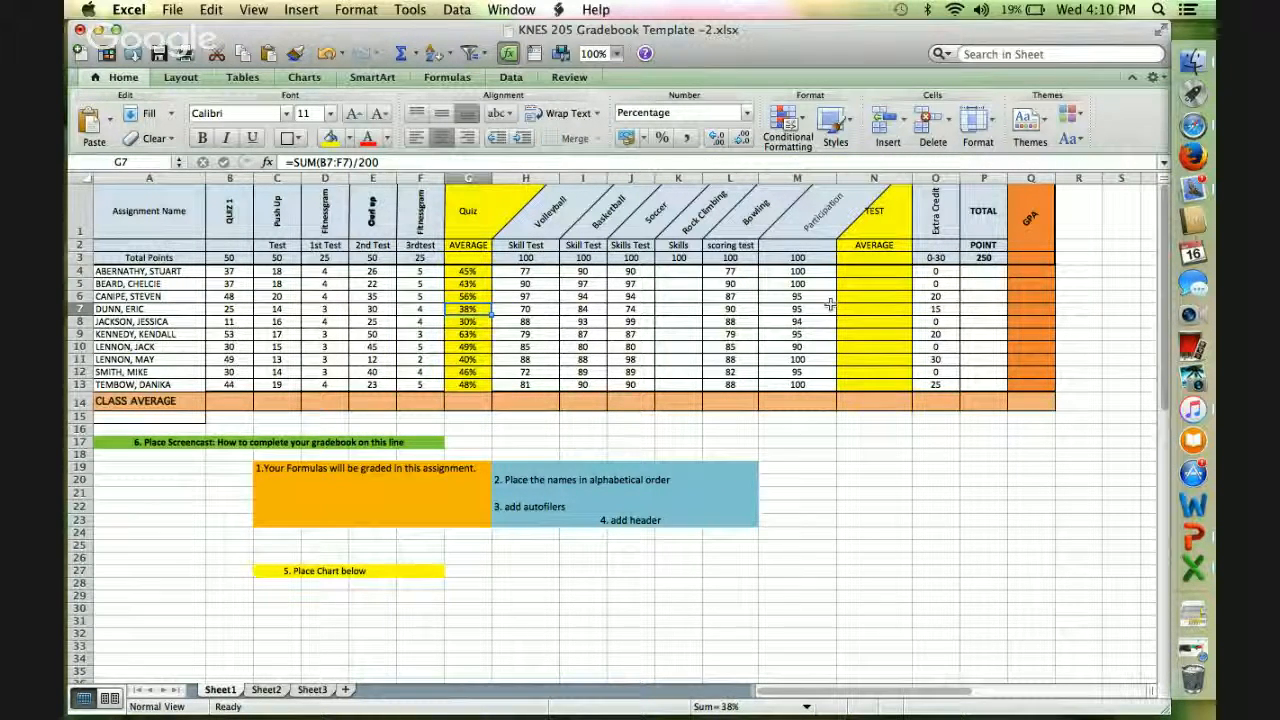
Enter the test average formula =sum(H4:M4)/500 in cell N4 for the first student.
{"action": "left_click", "coordinate": [856, 272]}
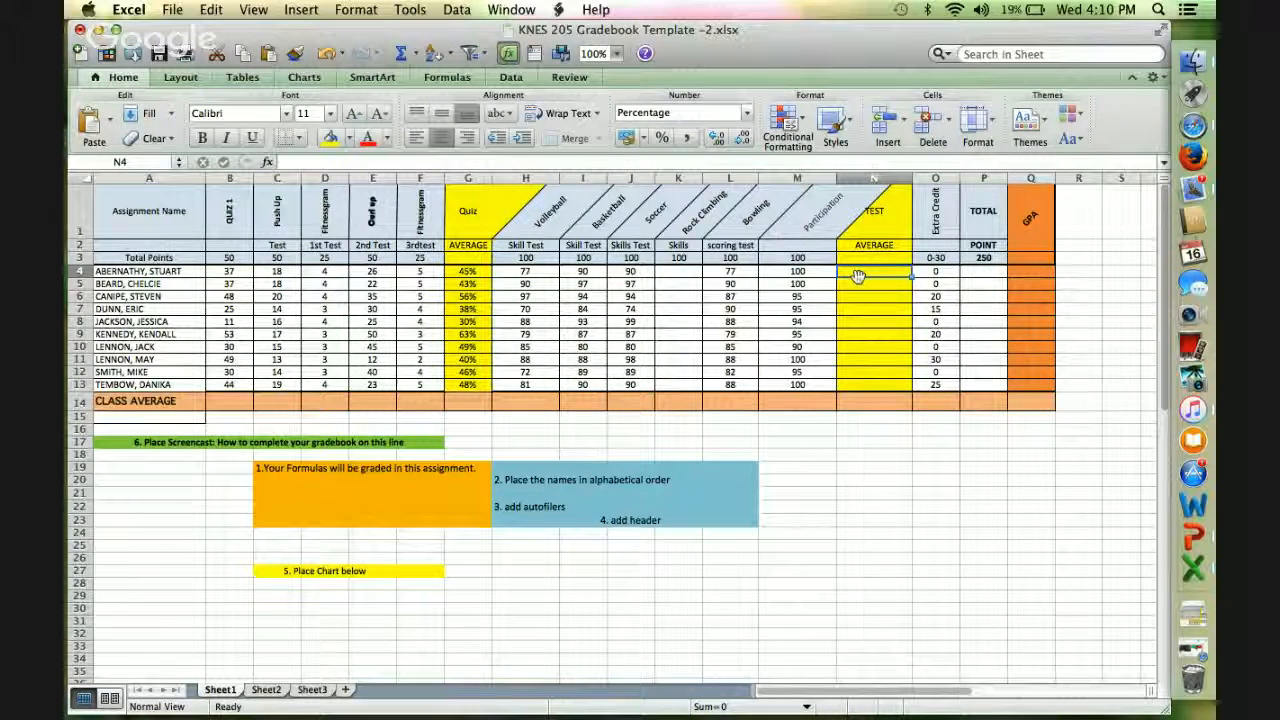
{"action": "type", "text": "="}
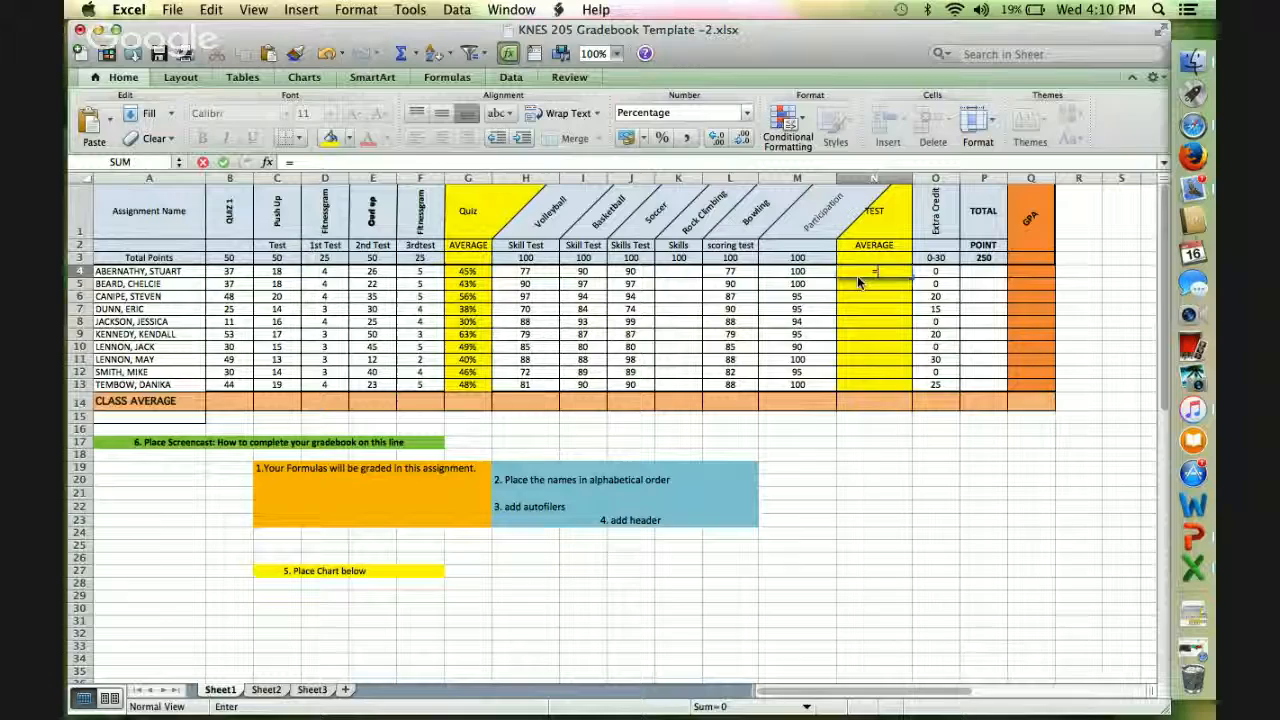
{"action": "type", "text": "suM("}
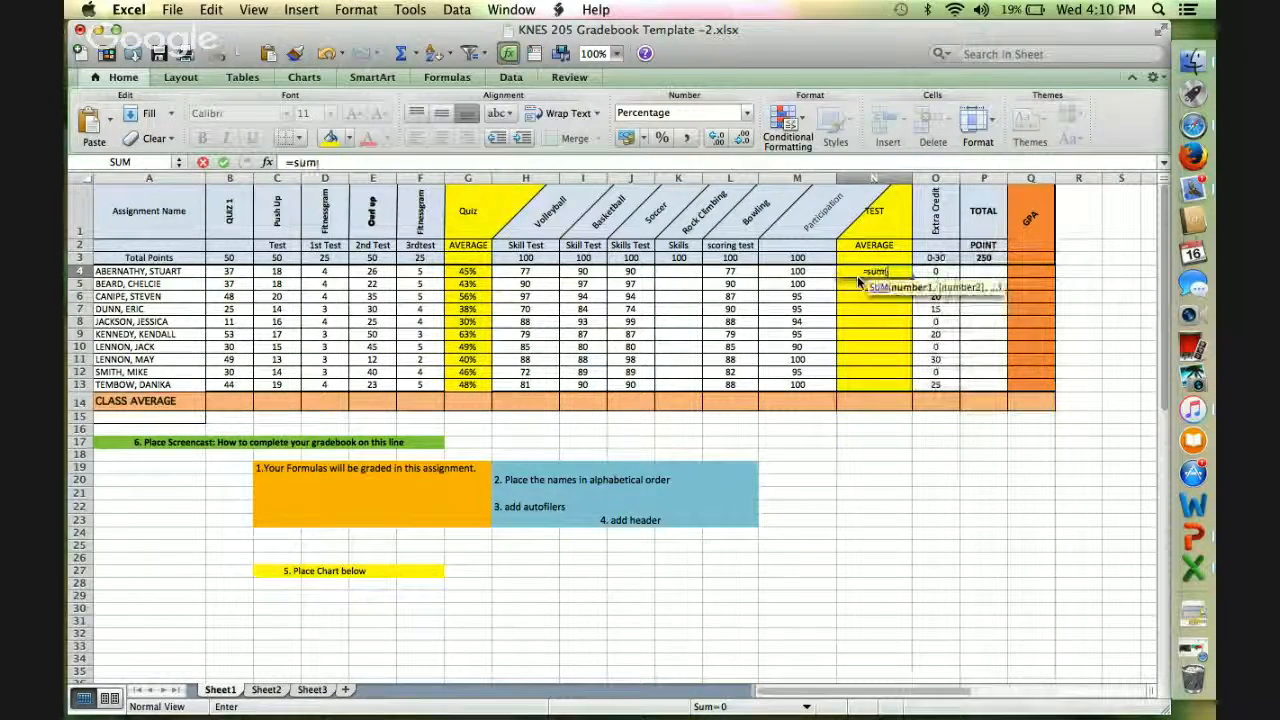
{"action": "left_click", "coordinate": [531, 275]}
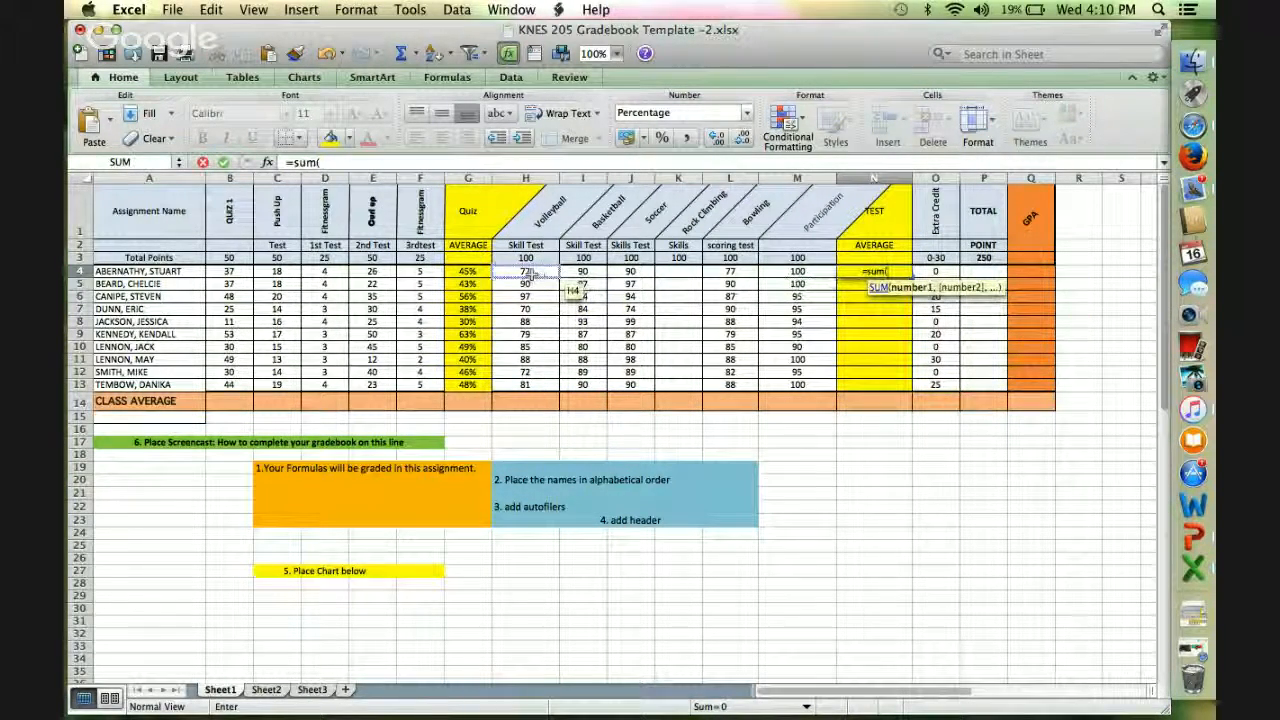
{"action": "left_click_drag", "start_coordinate": [531, 273], "coordinate": [785, 278]}
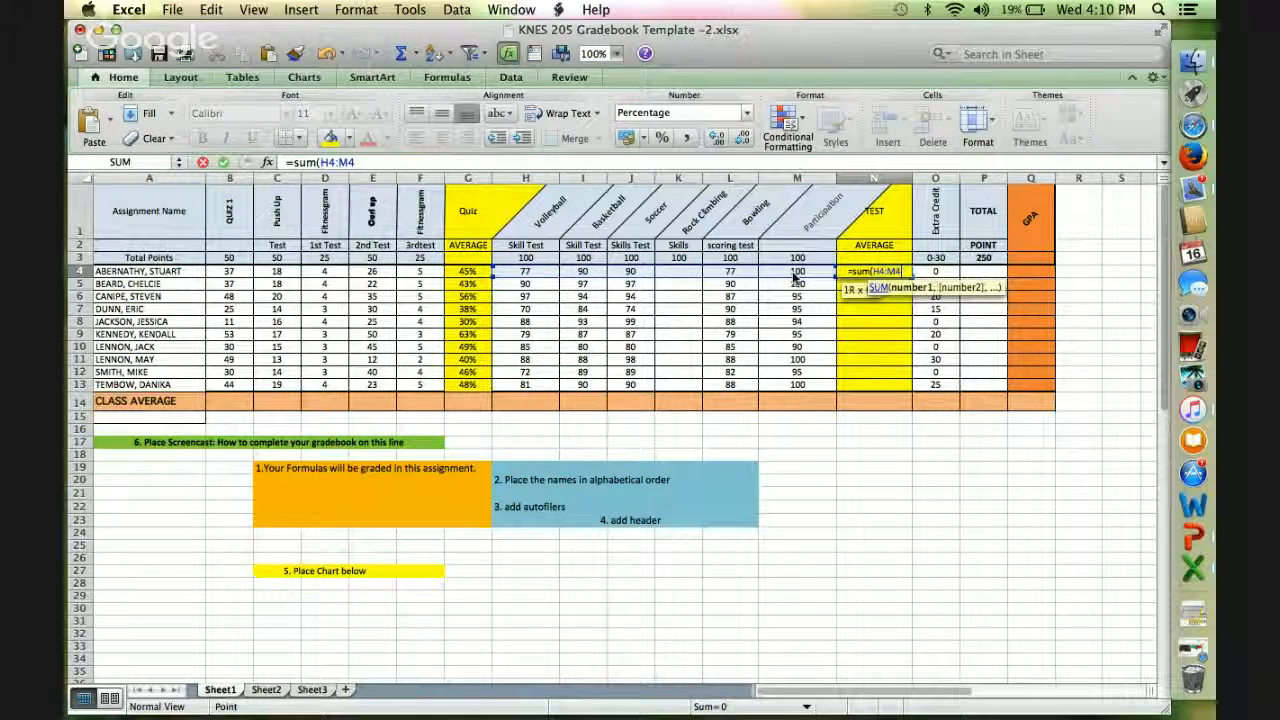
{"action": "type", "text": ")/"}
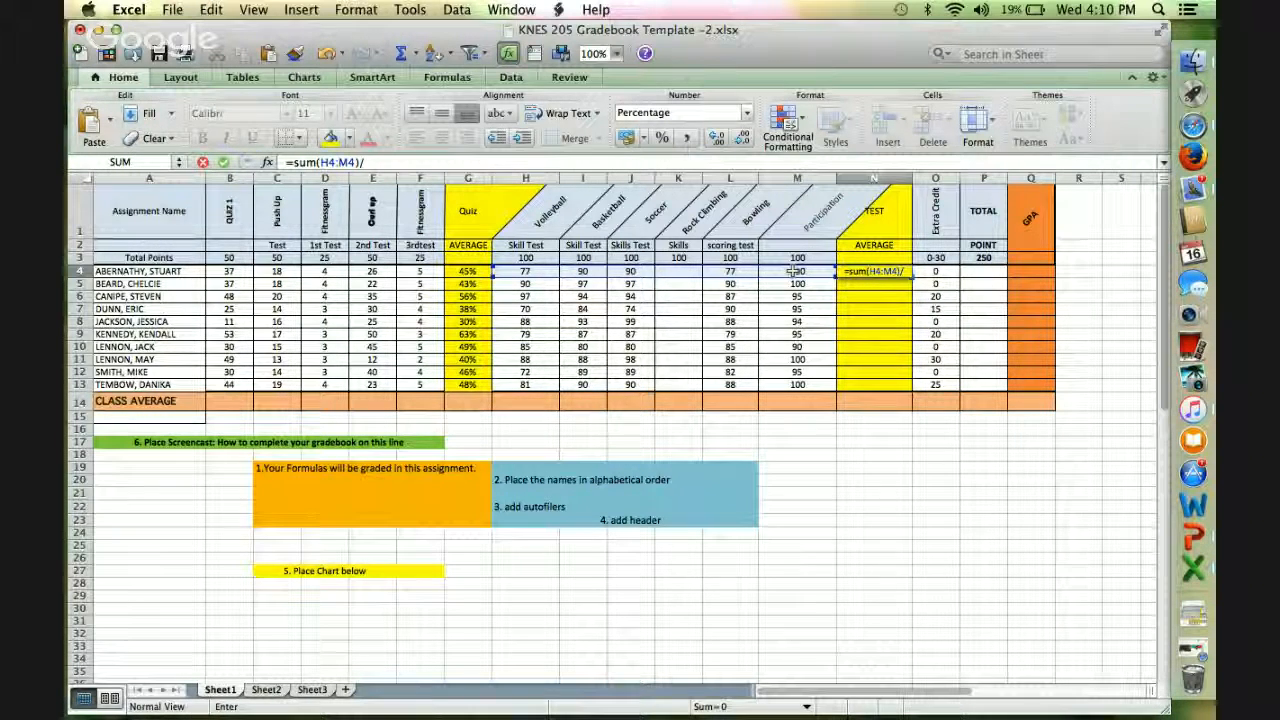
{"action": "type", "text": "500"}
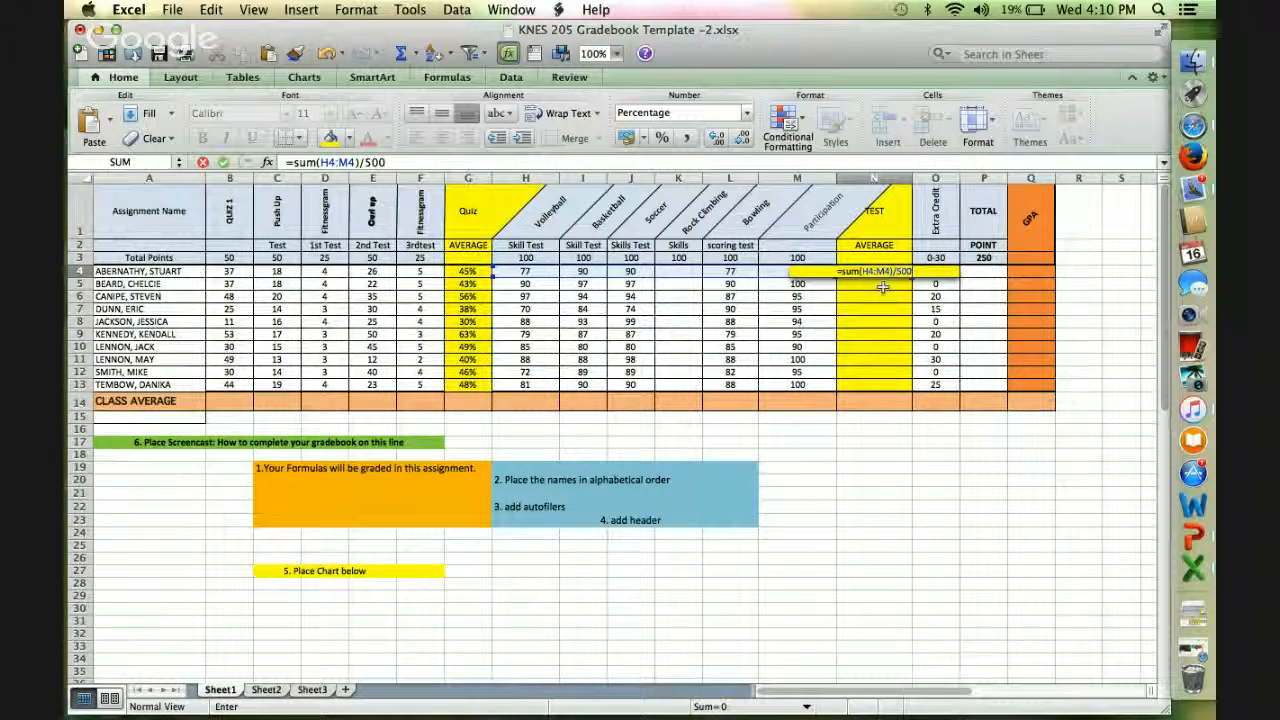
{"action": "key", "text": "Return"}
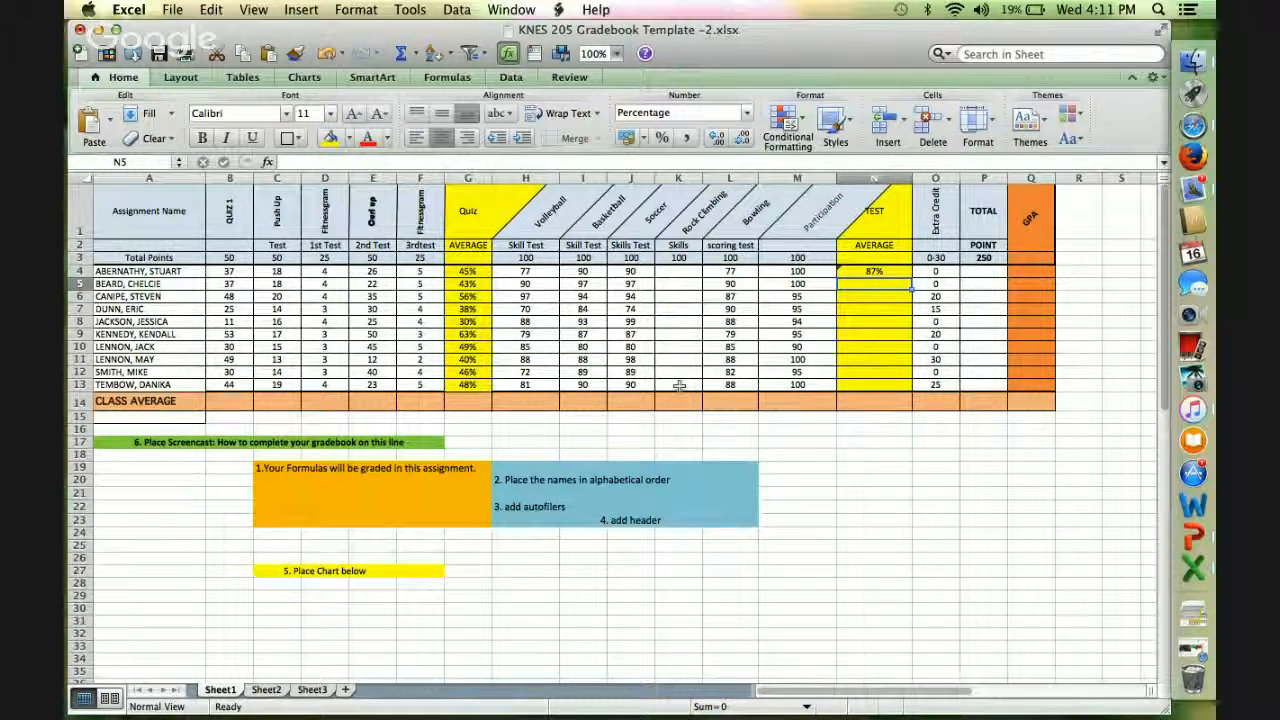
Fill the test average formula from N4 down through N13 for the remaining students.
{"action": "left_click", "coordinate": [893, 272]}
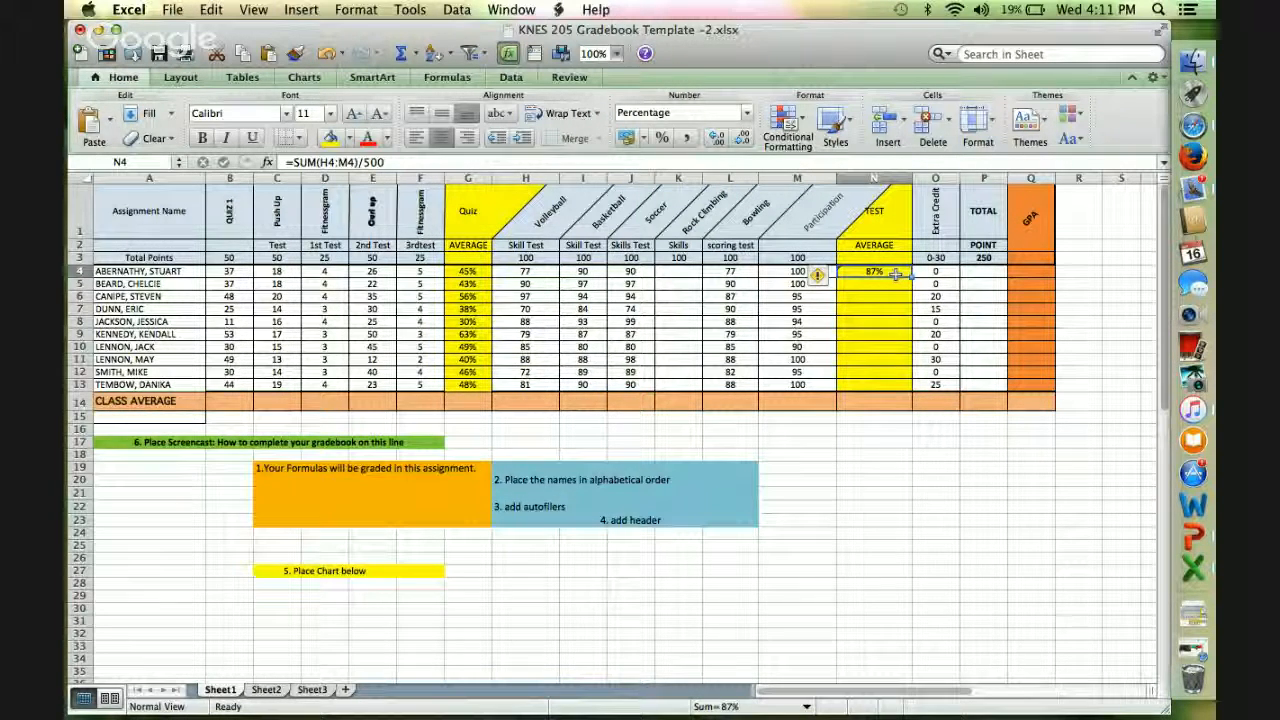
{"action": "left_click_drag", "start_coordinate": [912, 278], "coordinate": [900, 388]}
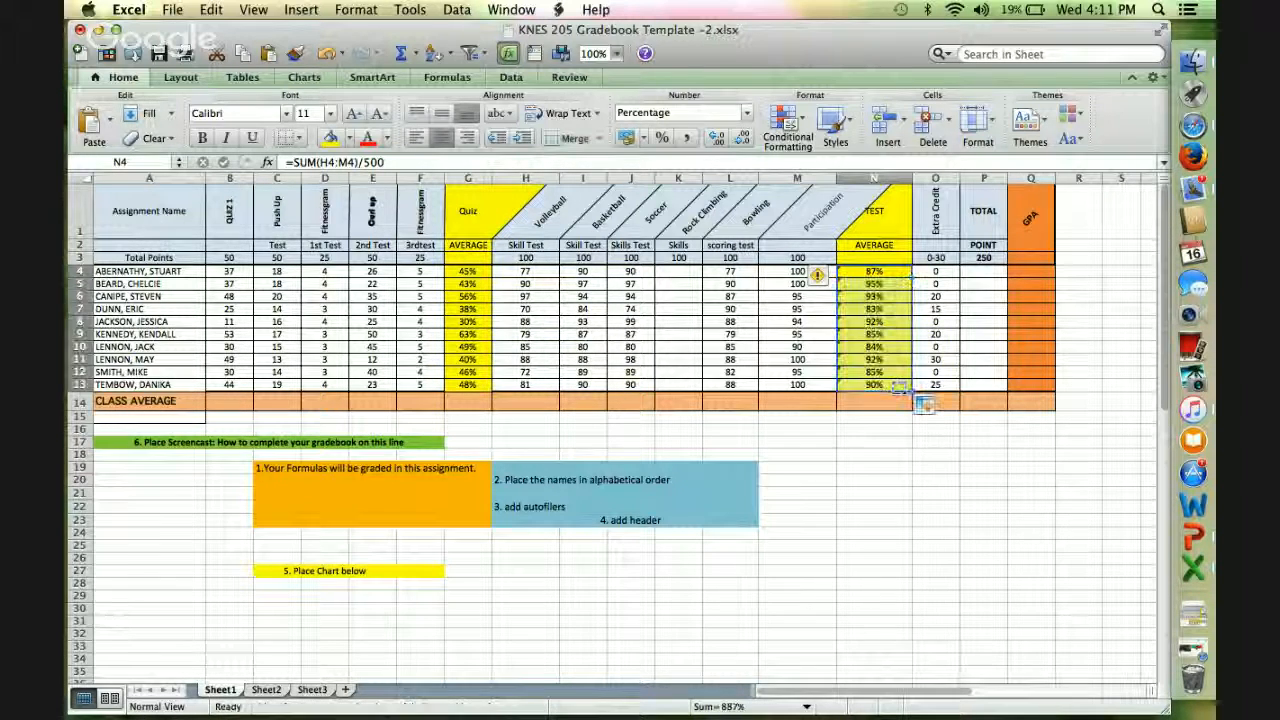
{"action": "left_click", "coordinate": [903, 301]}
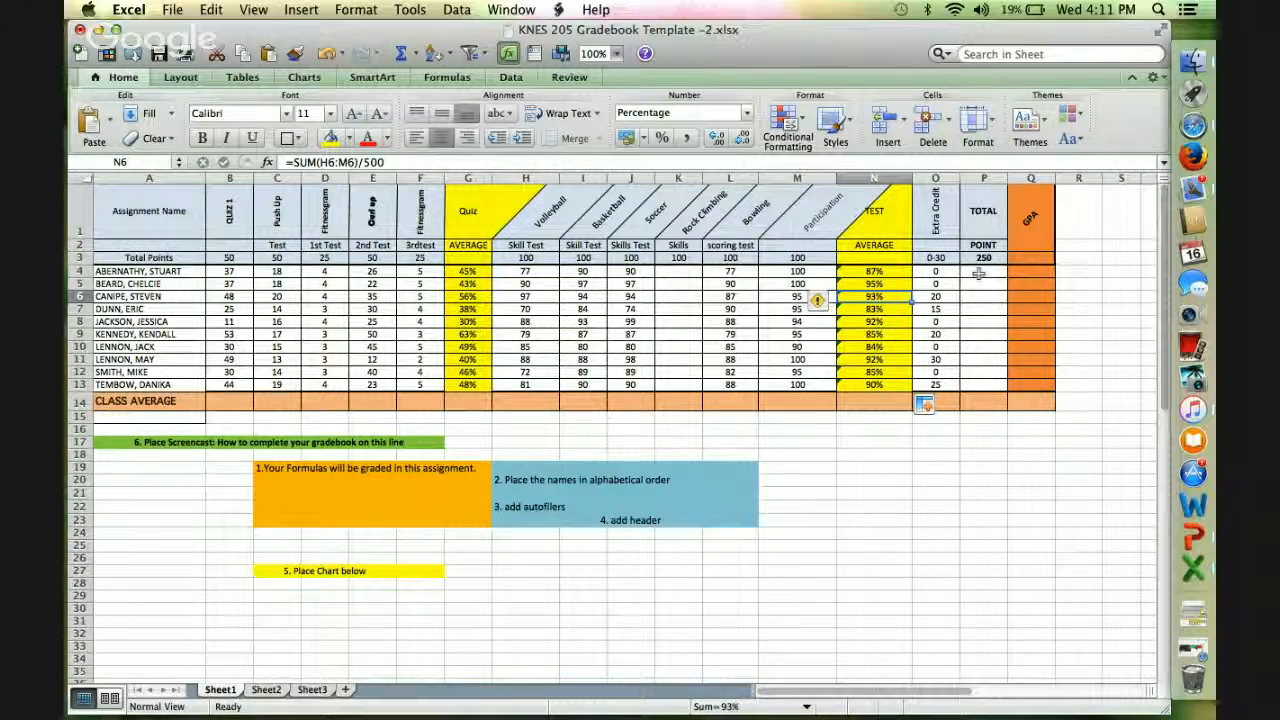
Set the maximum total points value in cell P3 to 700.
{"action": "left_click", "coordinate": [995, 278]}
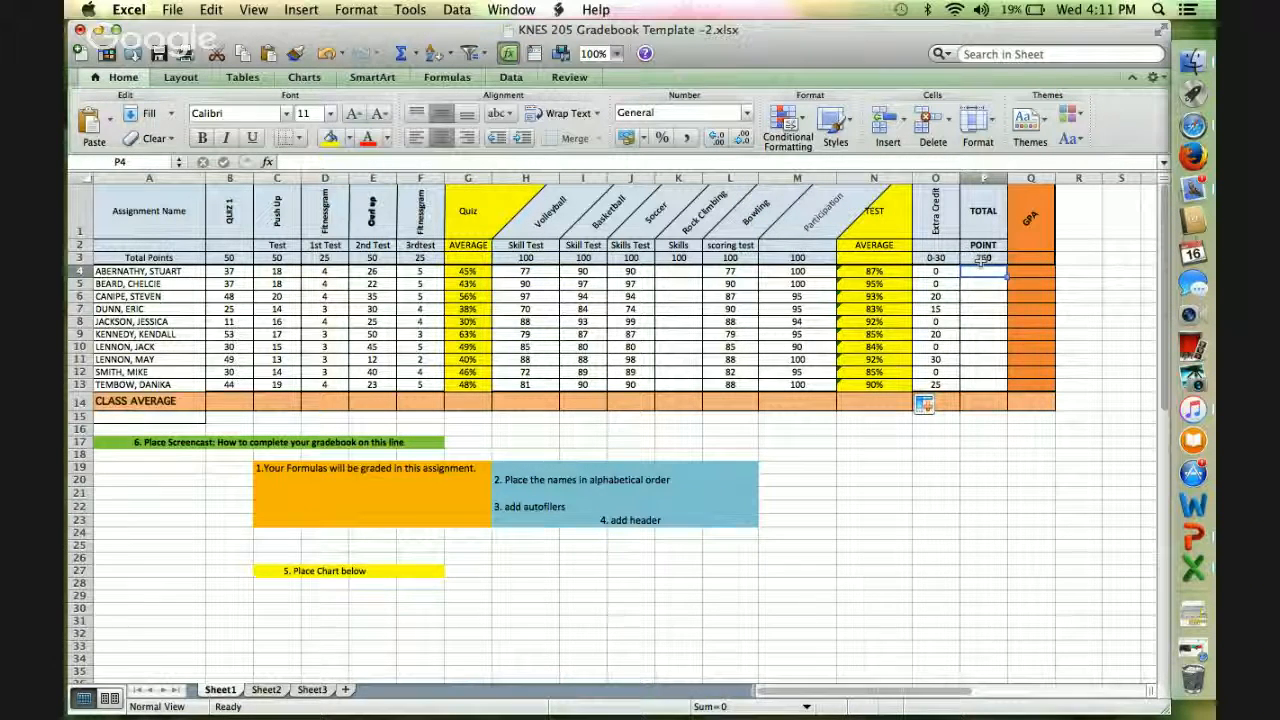
{"action": "left_click", "coordinate": [983, 258]}
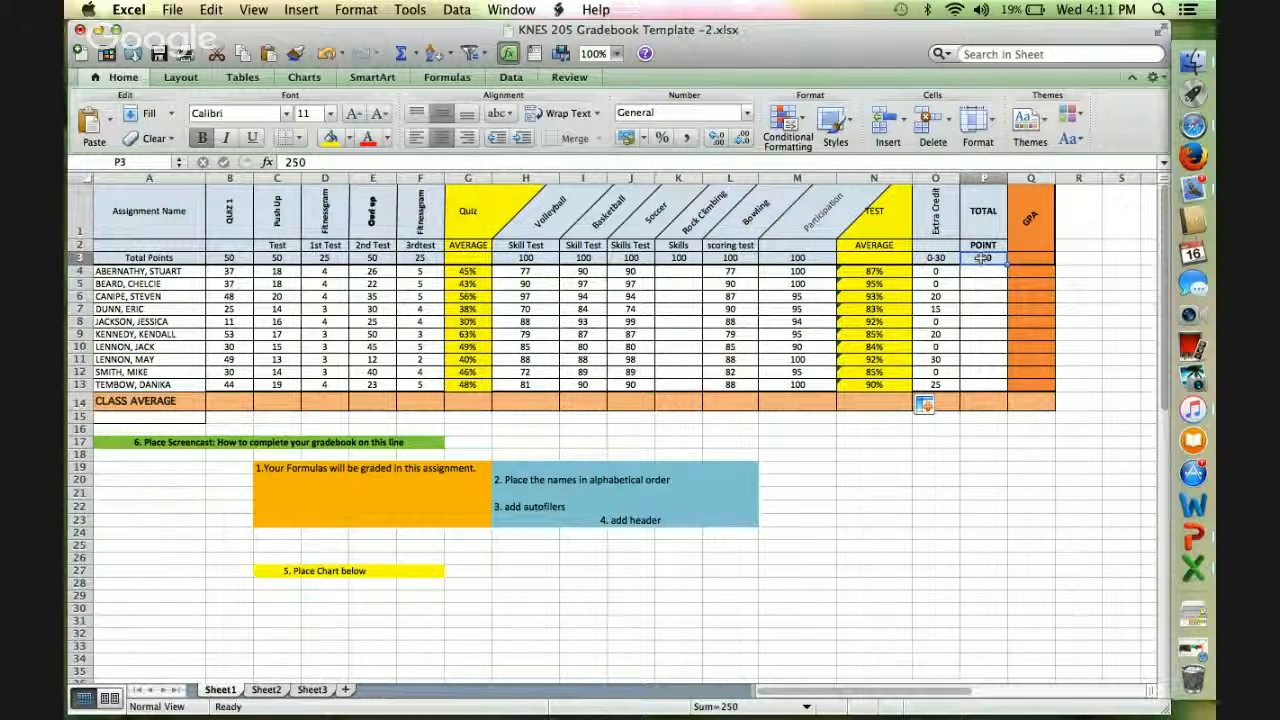
{"action": "type", "text": "700"}
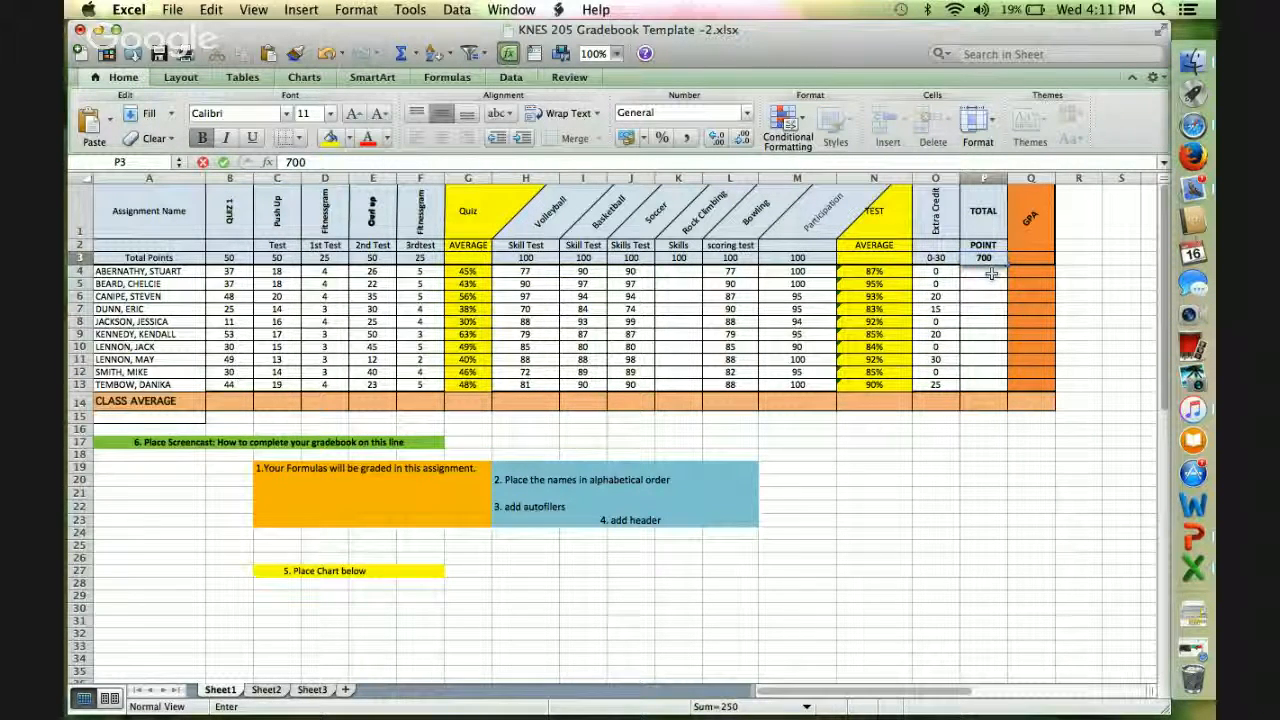
{"action": "key", "text": "Return"}
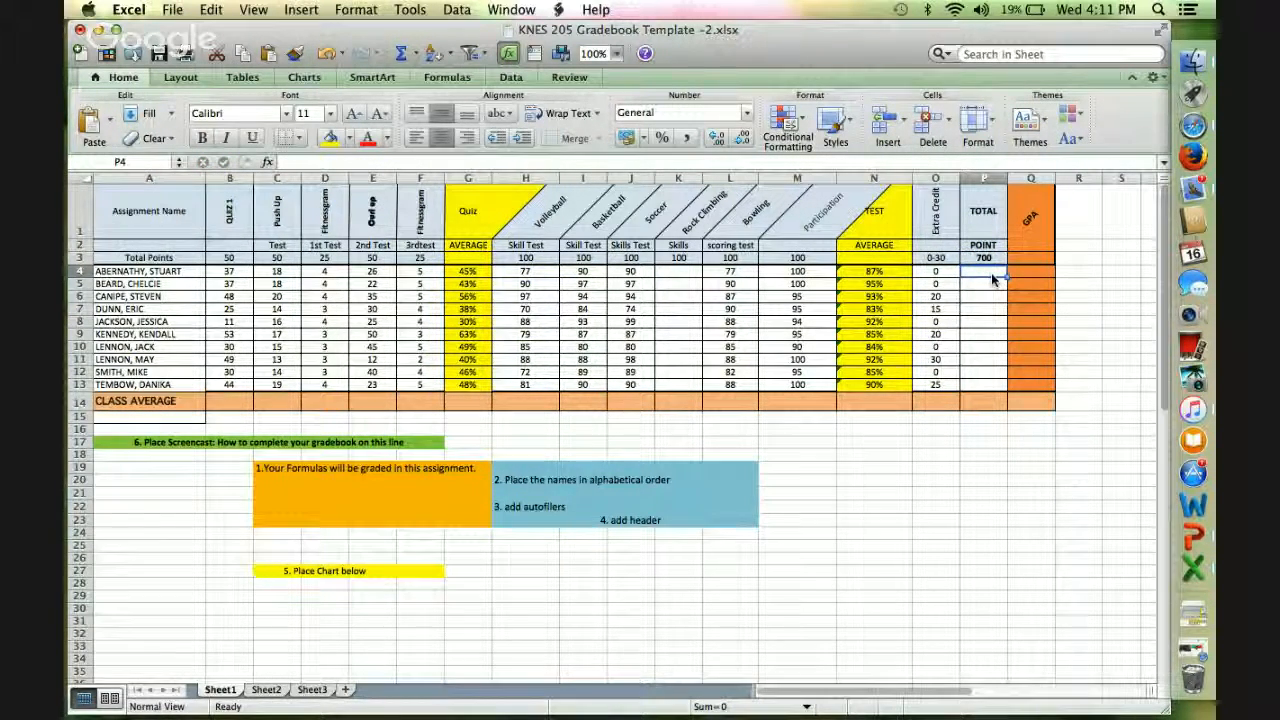
Enter the total points formula =sum(B4:F4)+sum(H4:M4) in cell P4 for the first student.
{"action": "type", "text": "="}
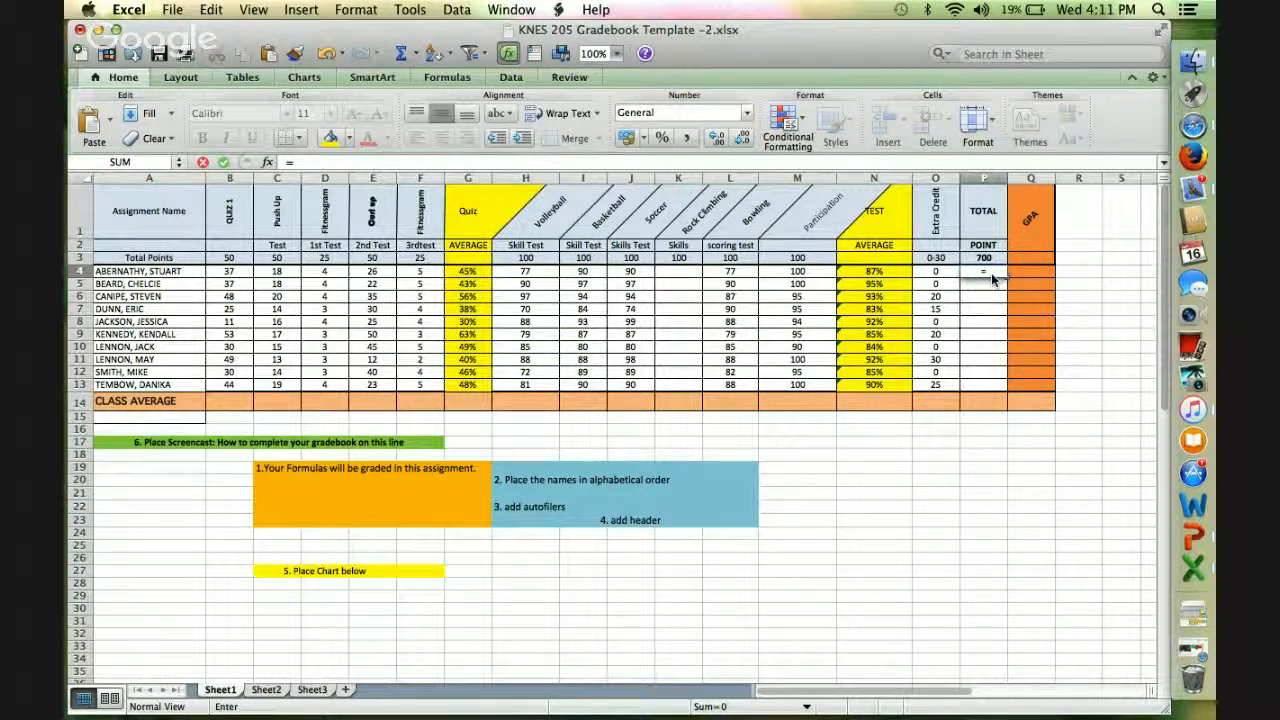
{"action": "type", "text": "sum("}
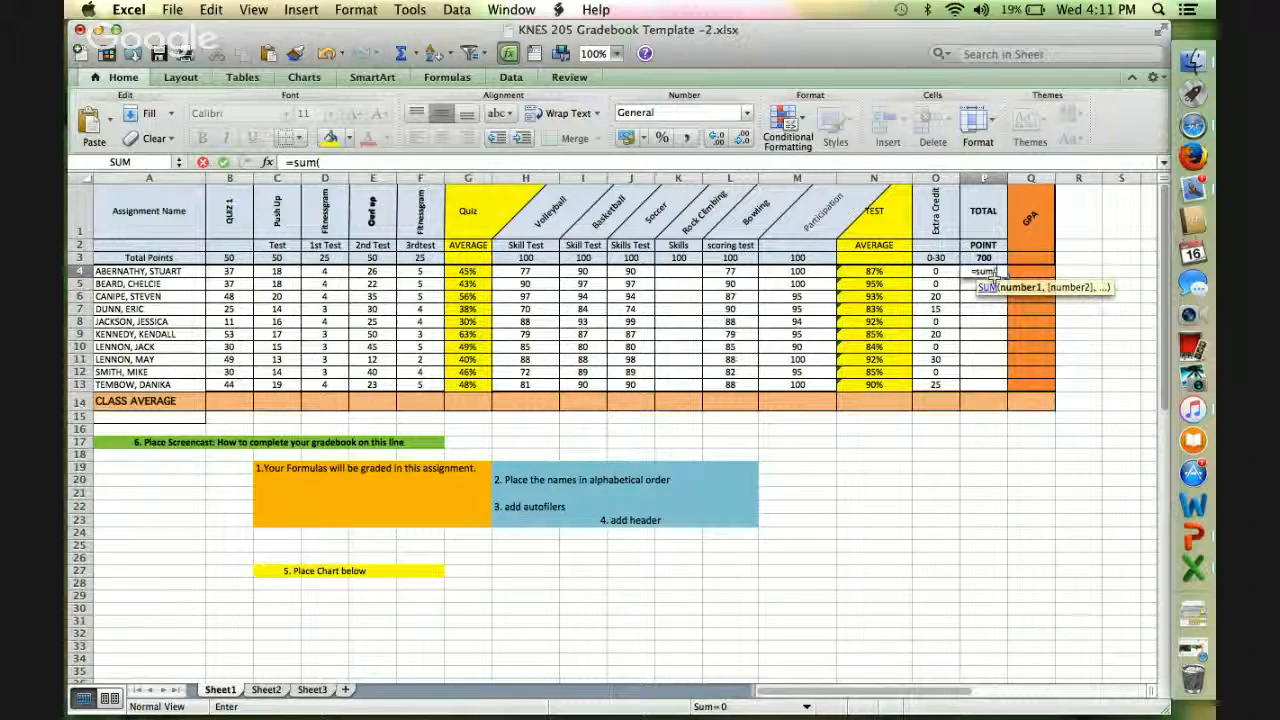
{"action": "left_click", "coordinate": [903, 281]}
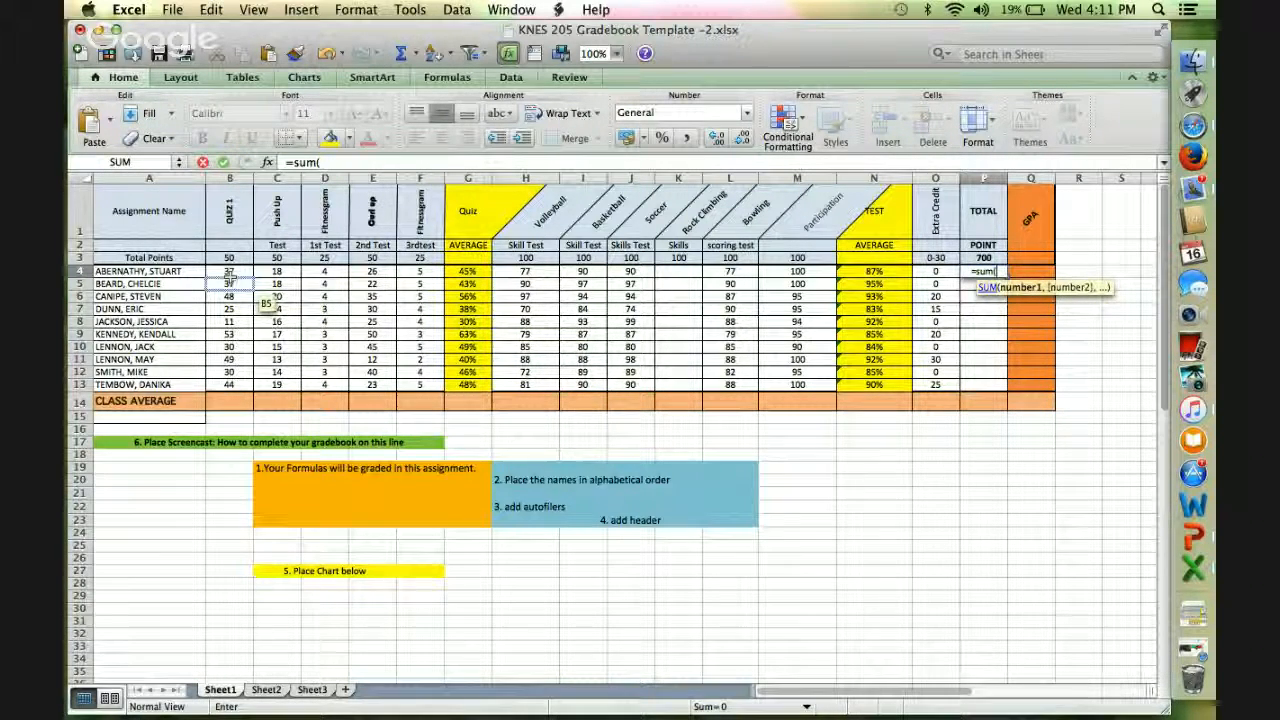
{"action": "left_click_drag", "start_coordinate": [229, 271], "coordinate": [423, 280]}
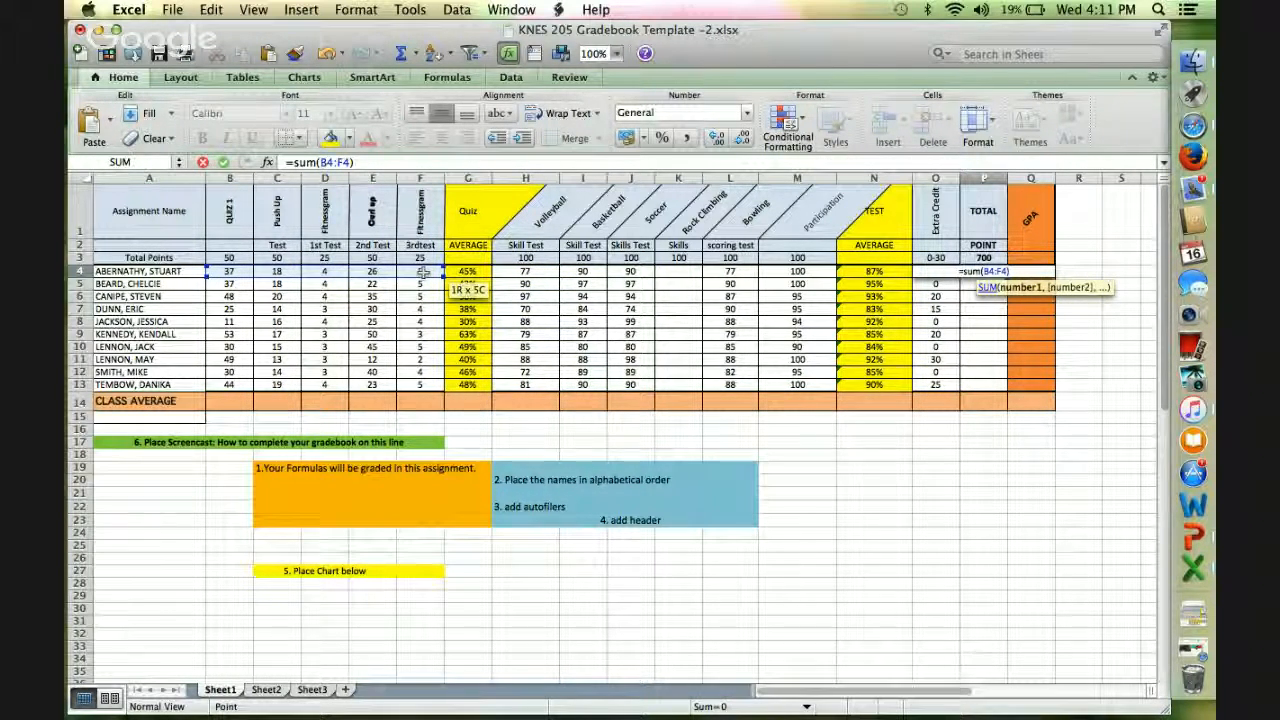
{"action": "left_click_drag", "start_coordinate": [423, 272], "coordinate": [423, 272]}
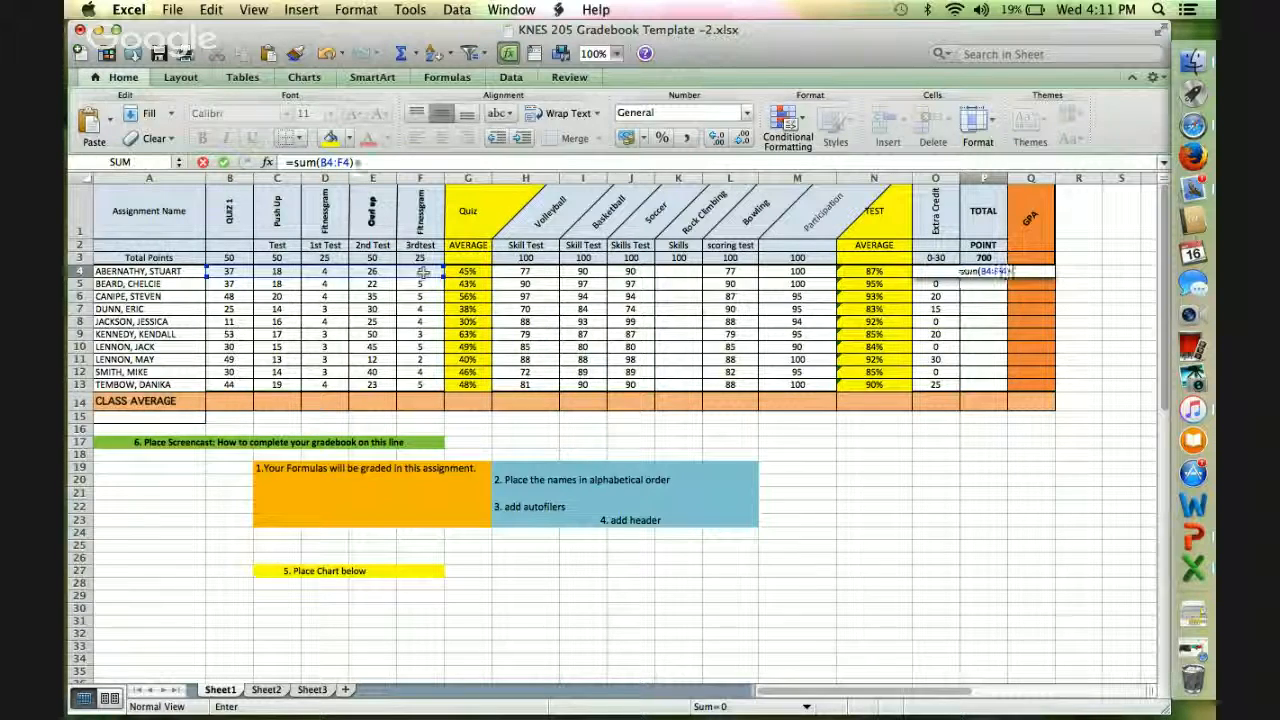
{"action": "type", "text": "sum"}
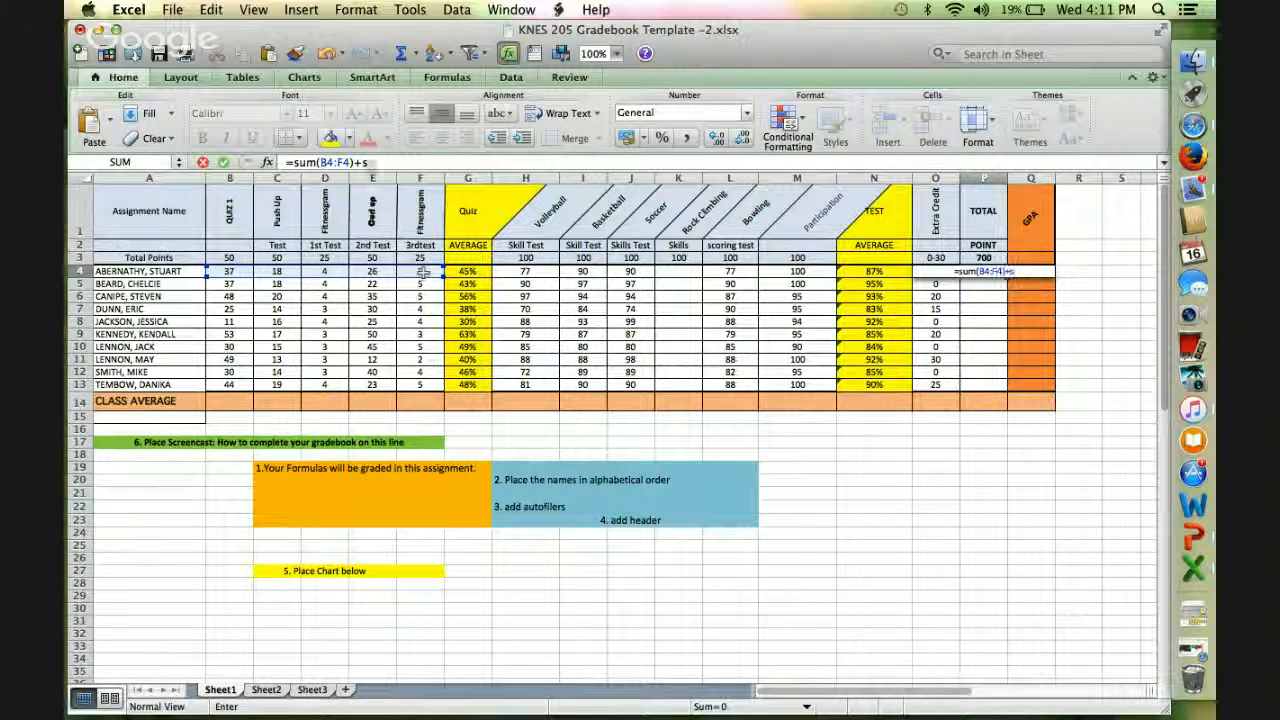
{"action": "type", "text": "("}
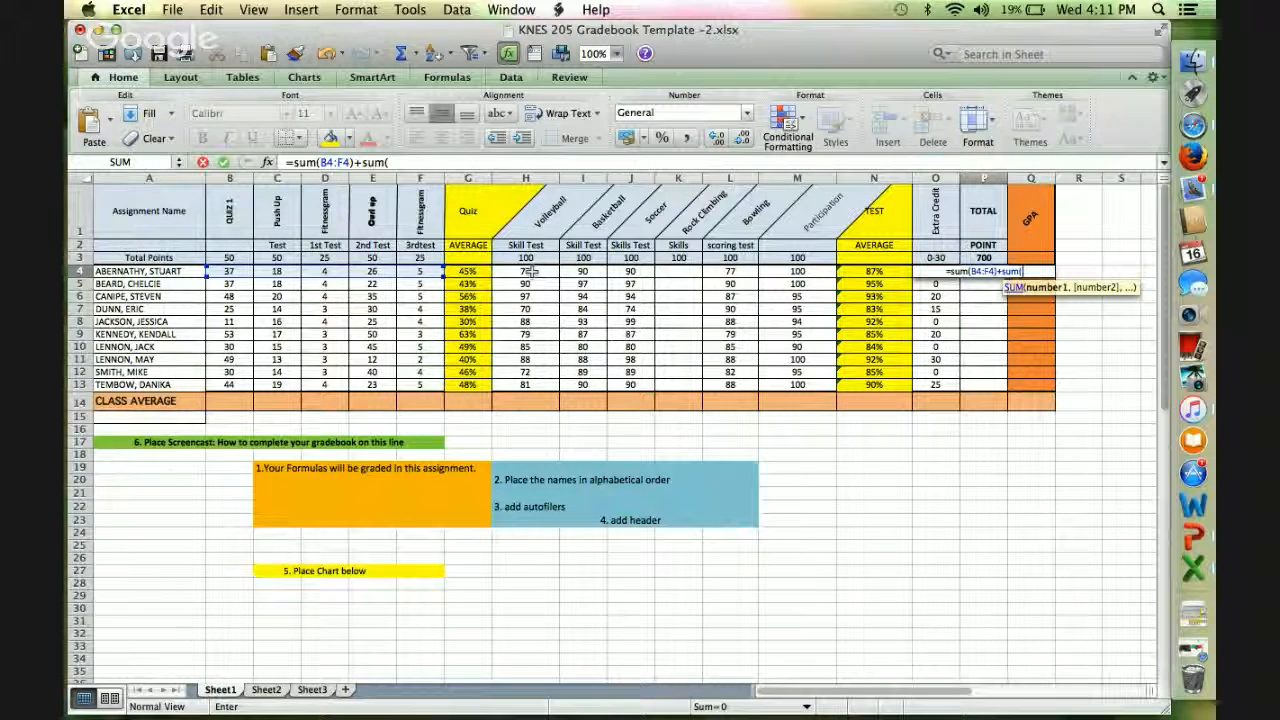
{"action": "left_click_drag", "start_coordinate": [530, 271], "coordinate": [673, 277]}
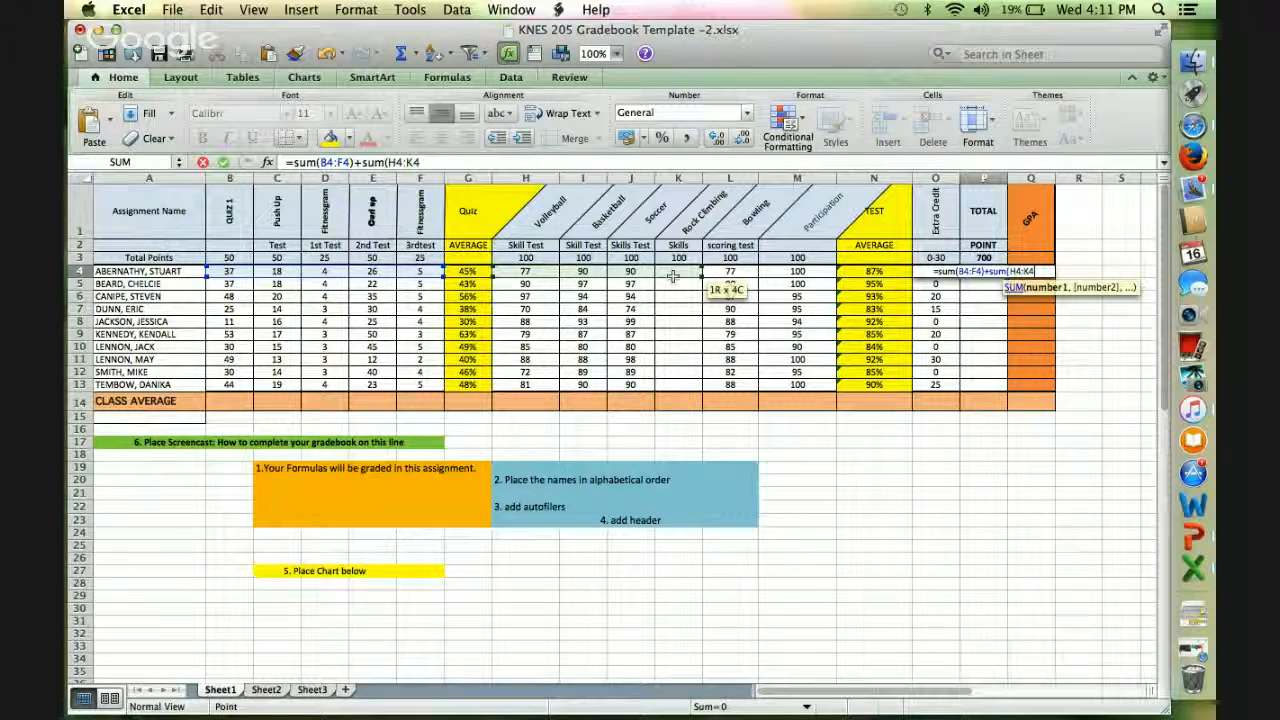
{"action": "left_click_drag", "start_coordinate": [784, 279], "coordinate": [794, 284]}
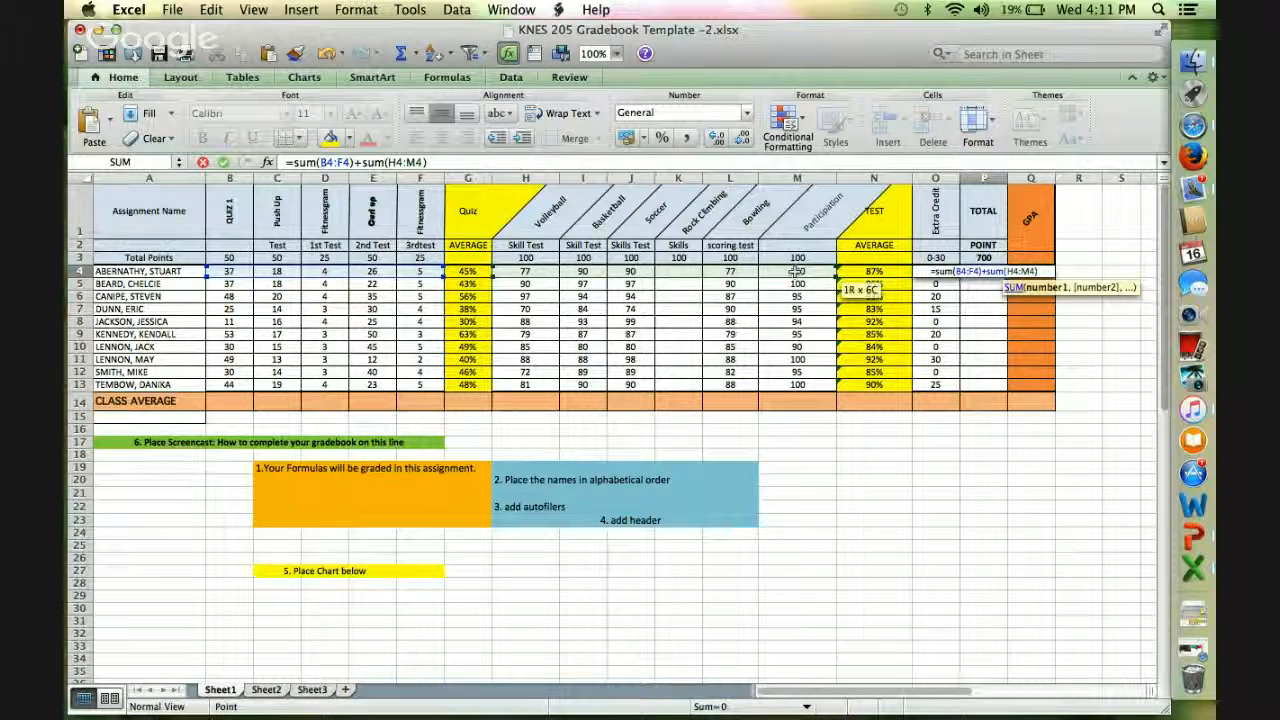
{"action": "key", "text": "Return"}
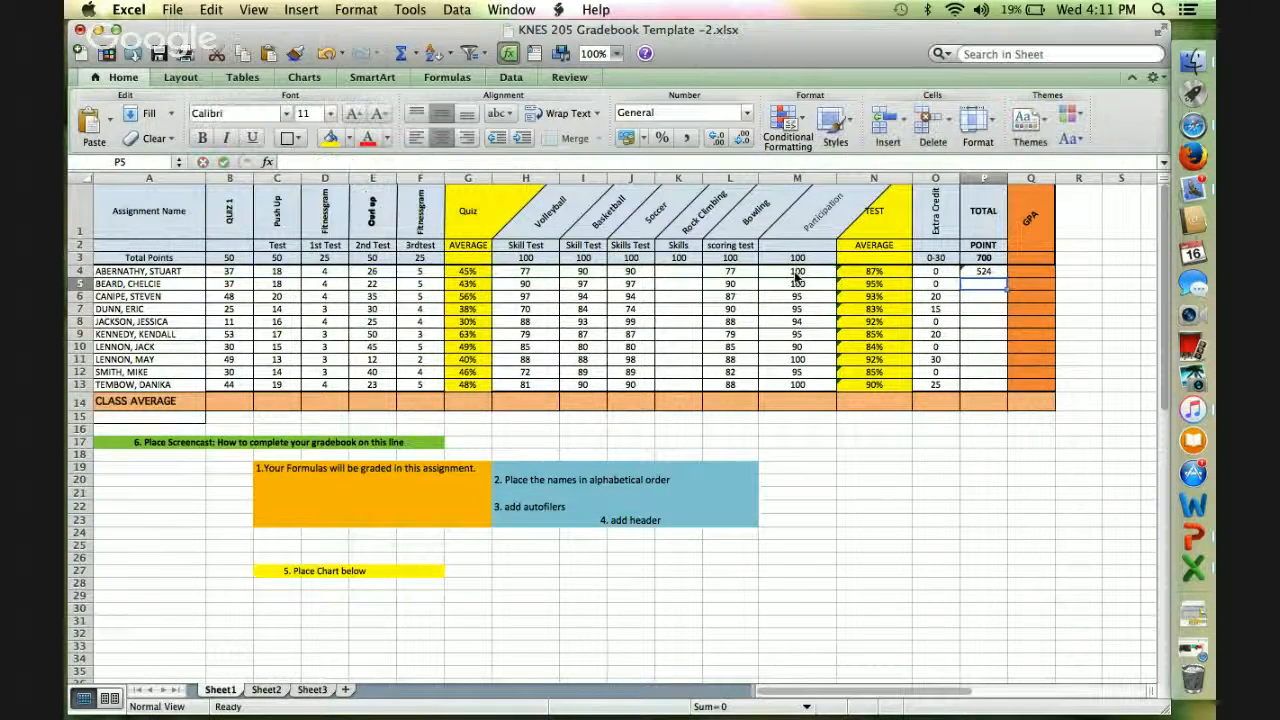
Fill the total points formula from P4 down through P13 for the remaining students.
{"action": "left_click", "coordinate": [989, 271]}
{"action": "left_click_drag", "start_coordinate": [1006, 277], "coordinate": [992, 385]}
{"action": "left_click_drag", "start_coordinate": [990, 386], "coordinate": [990, 386]}
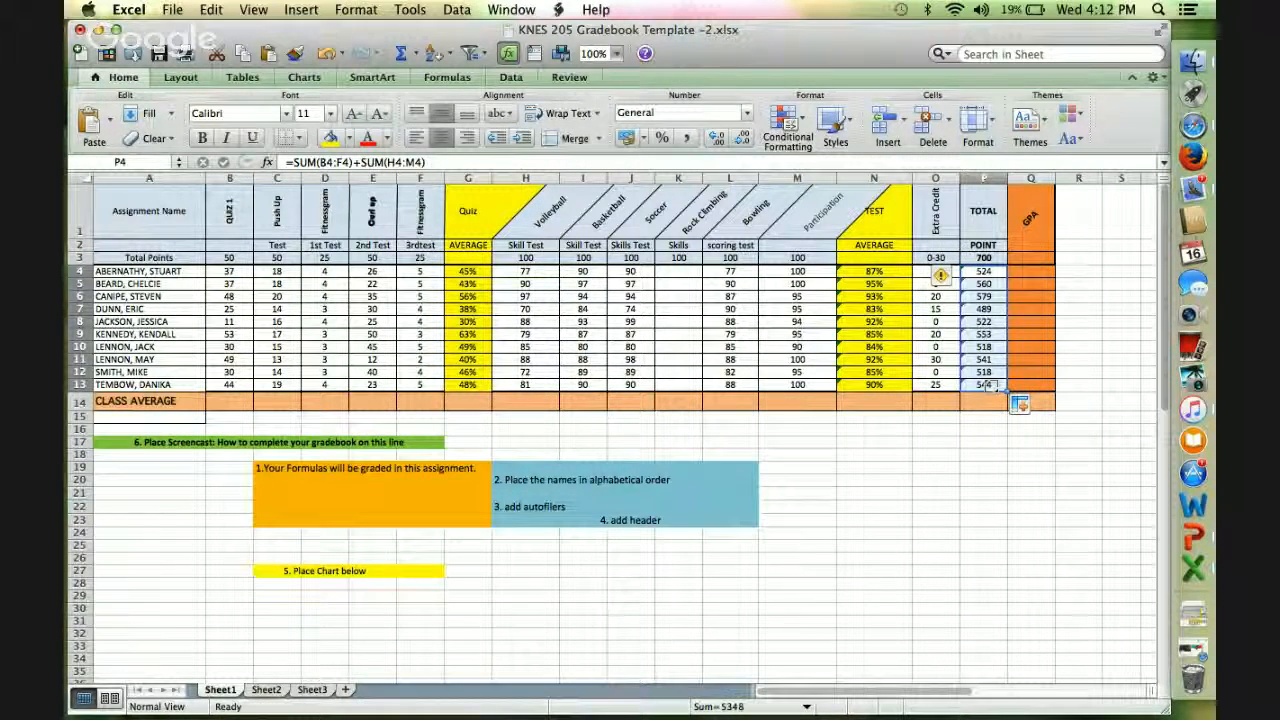
{"action": "left_click", "coordinate": [996, 287]}
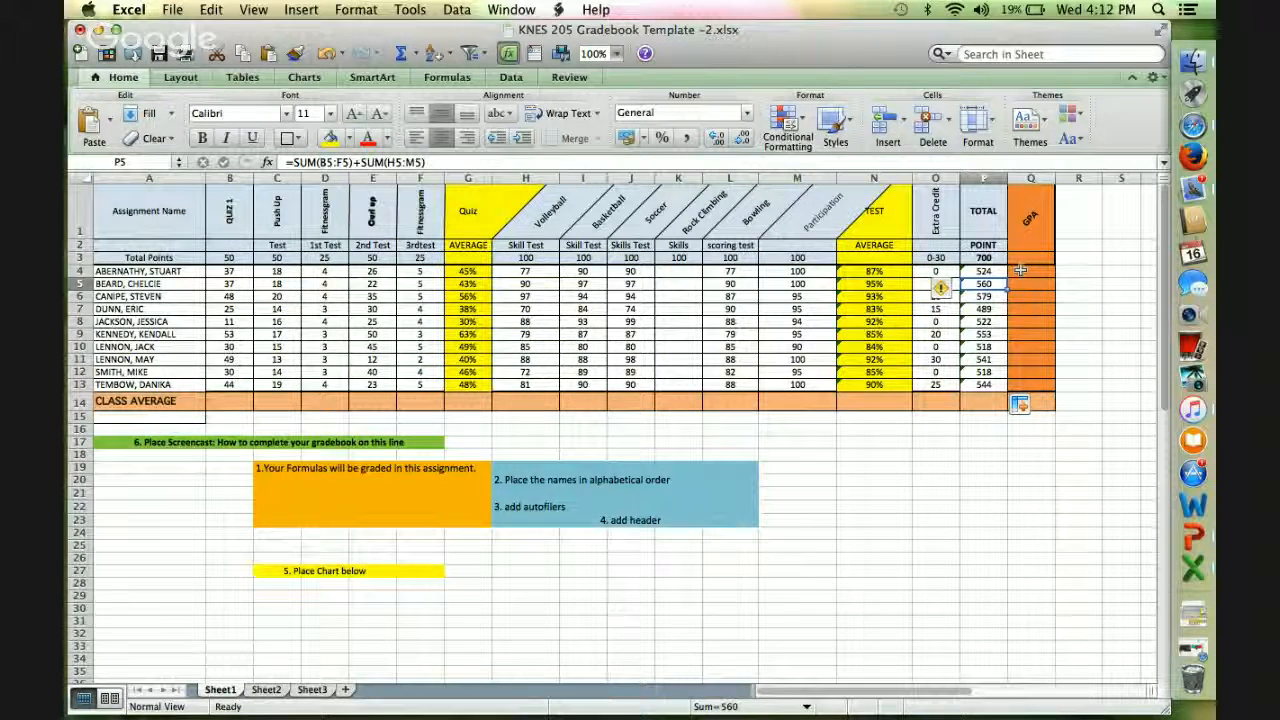
Enter the GPA formula =sum(O4:P4)/700 in cell Q4, combining extra credit and total points for the first student.
{"action": "left_click", "coordinate": [1019, 271]}
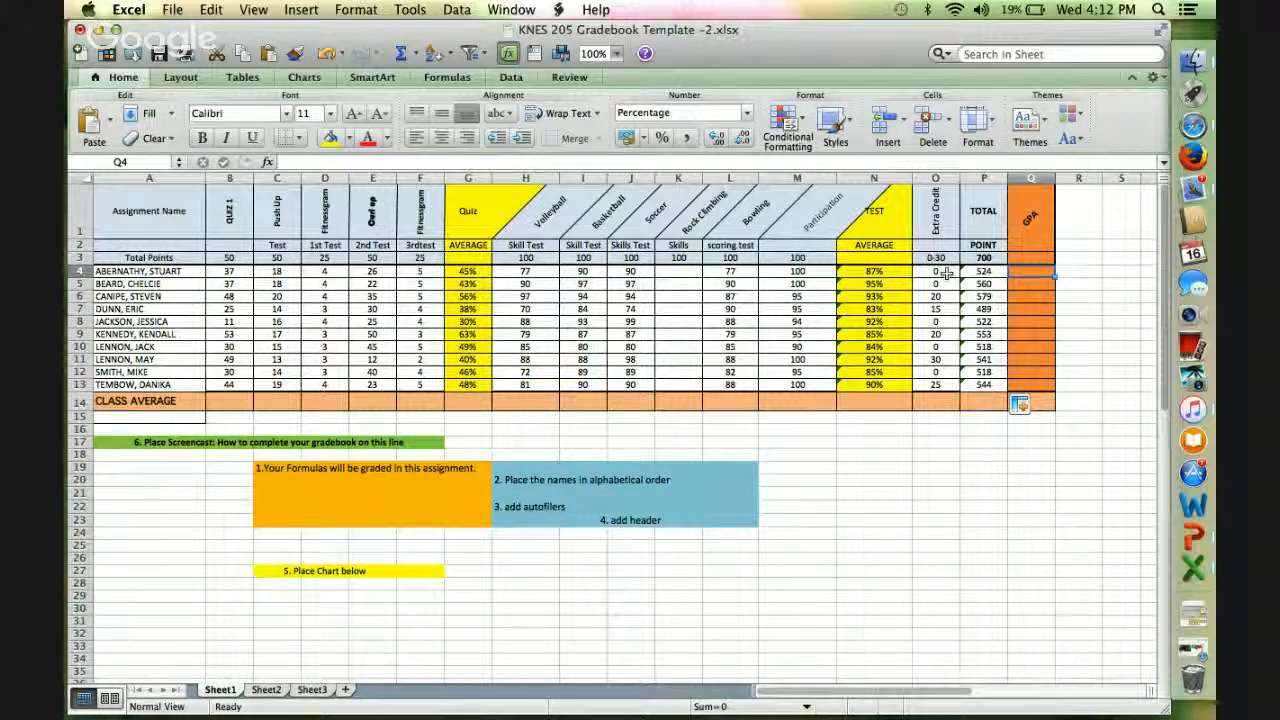
{"action": "type", "text": "=sUMum"}
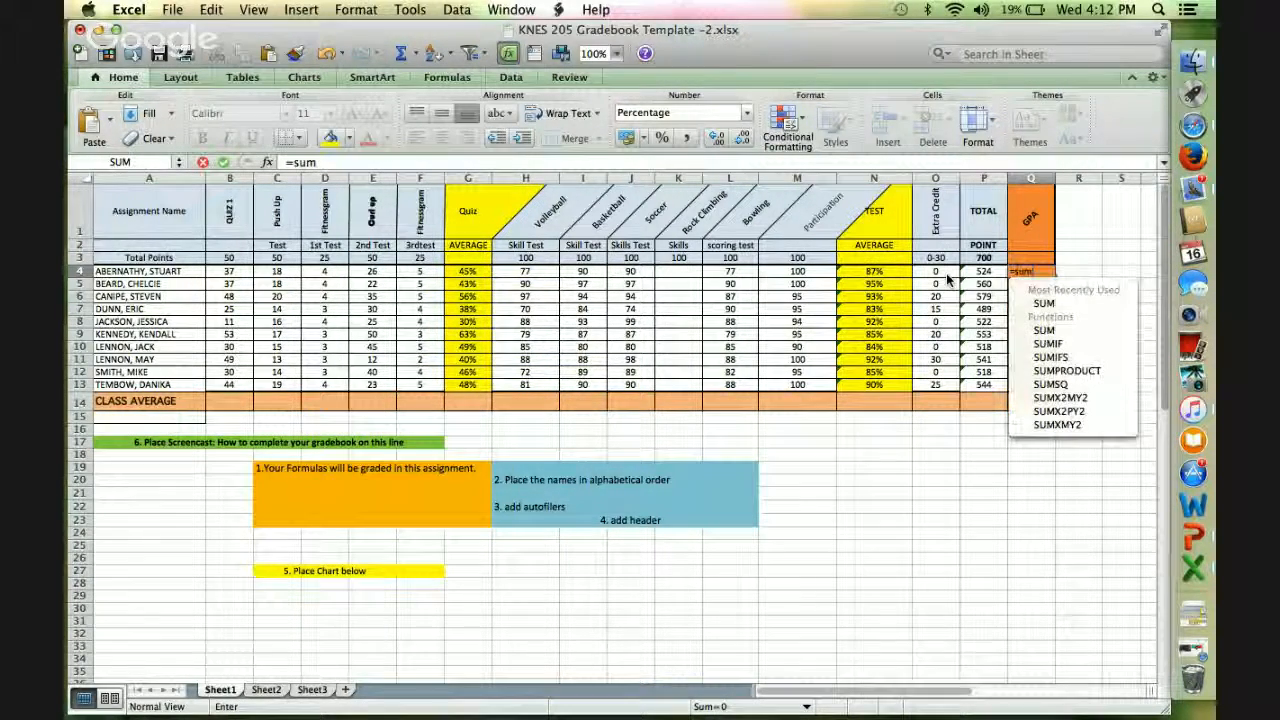
{"action": "type", "text": "("}
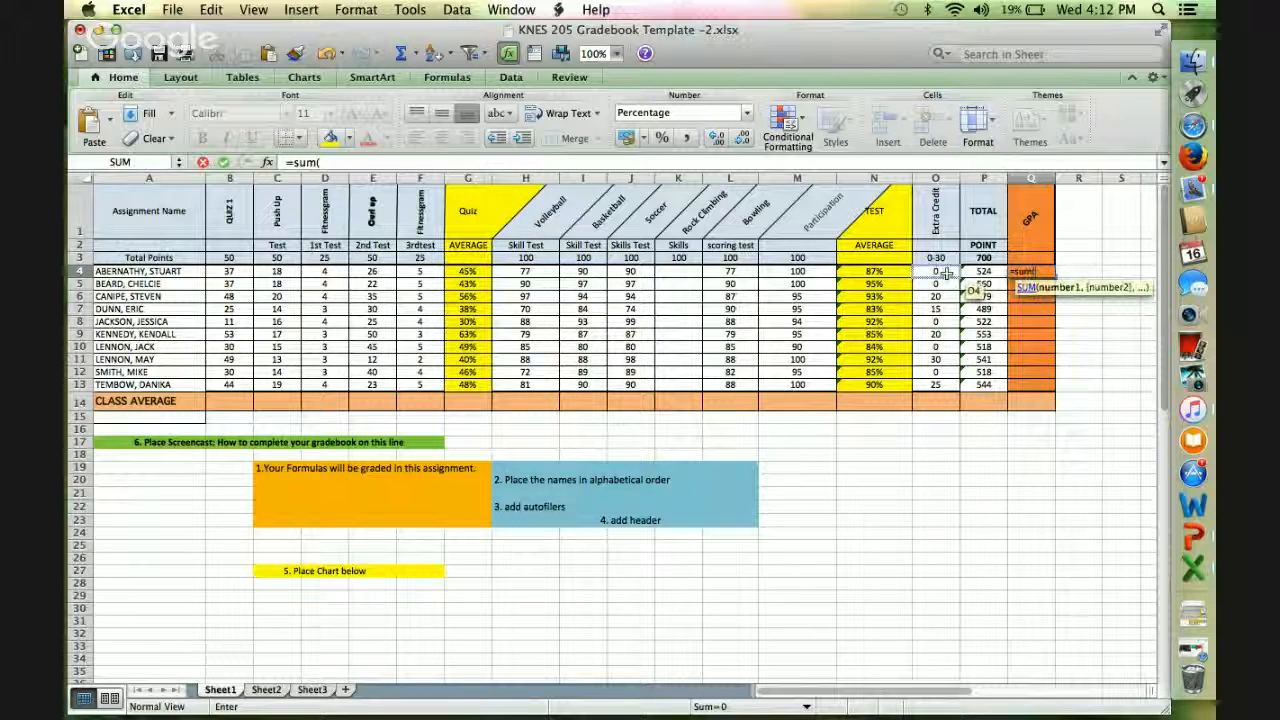
{"action": "left_click", "coordinate": [938, 272]}
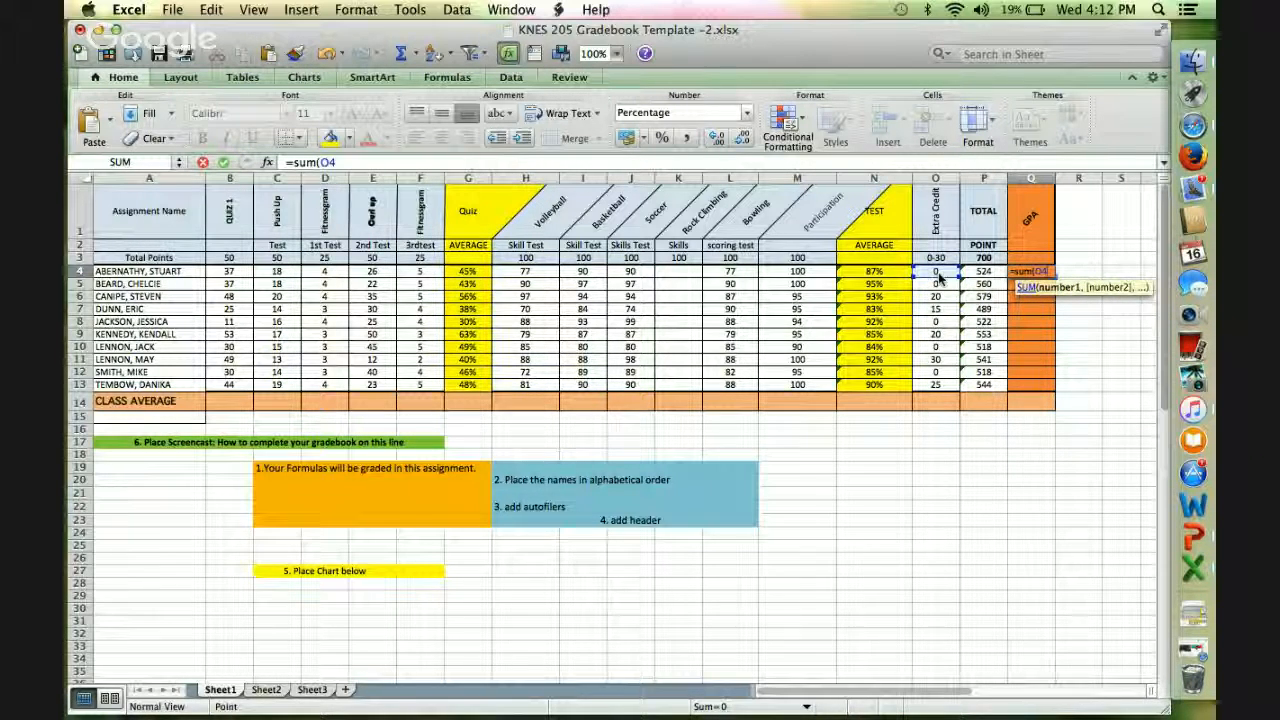
{"action": "left_click_drag", "start_coordinate": [962, 276], "coordinate": [982, 278]}
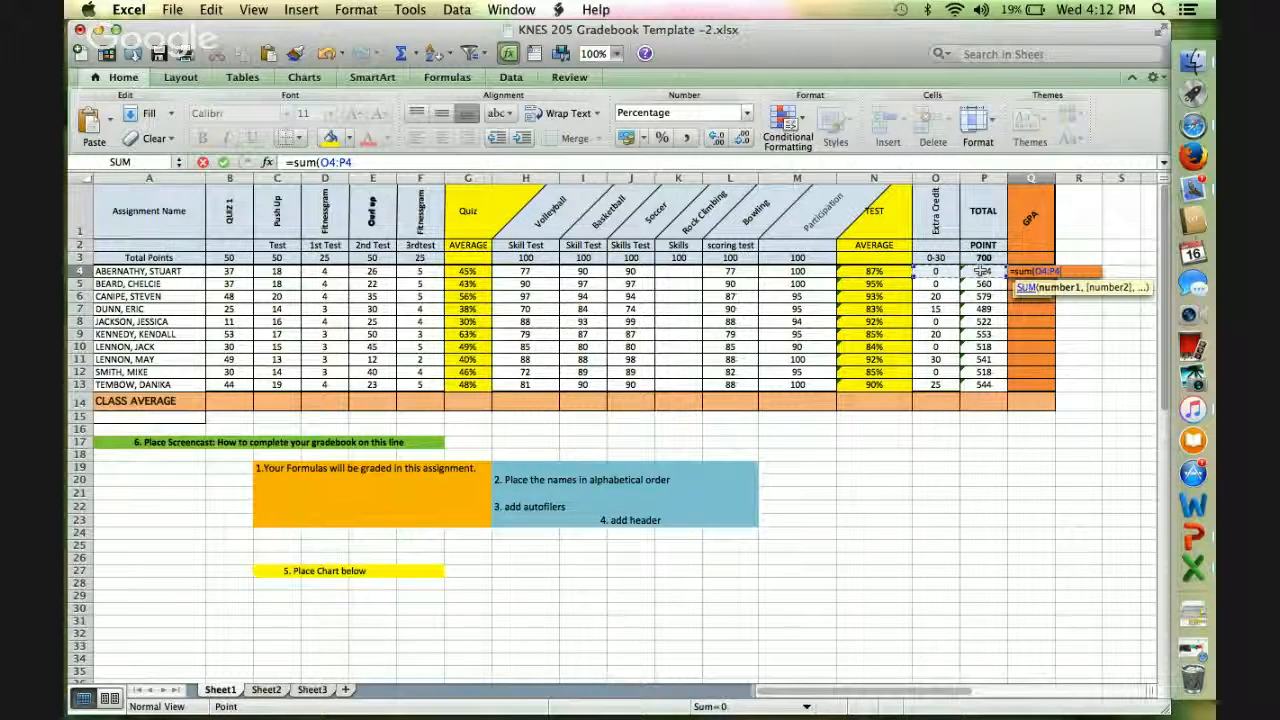
{"action": "type", "text": ")/"}
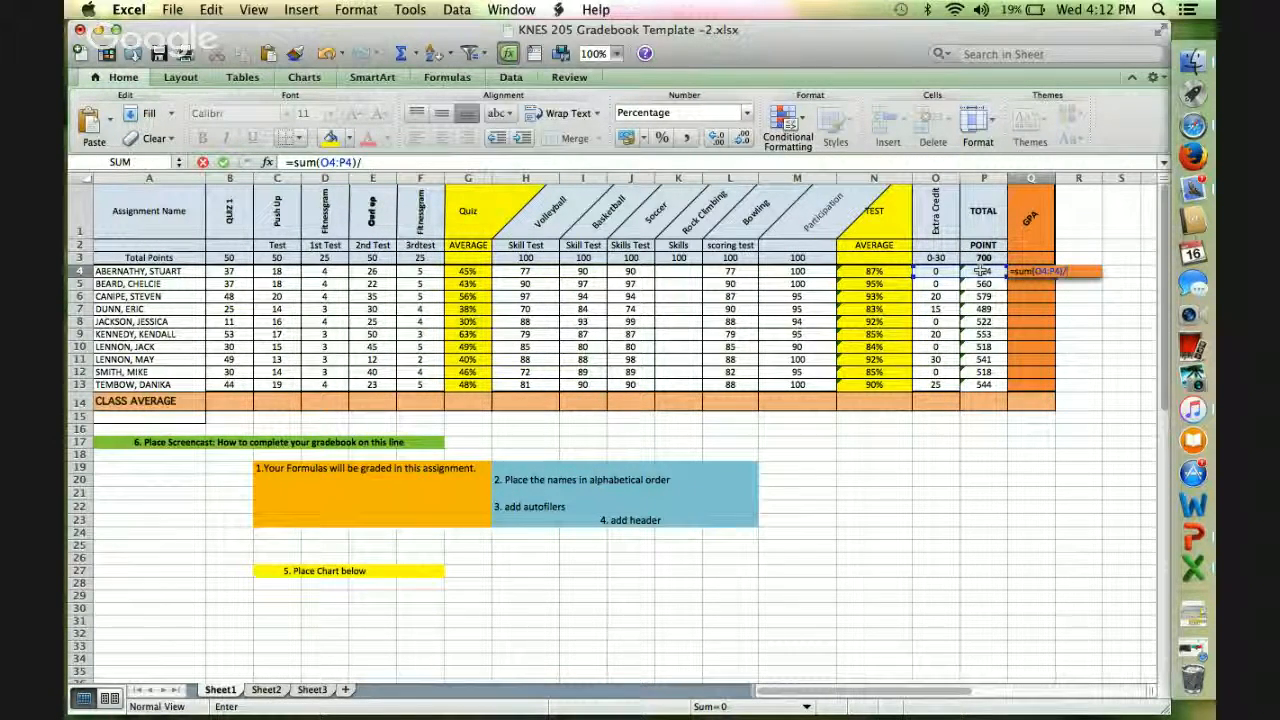
{"action": "type", "text": "700"}
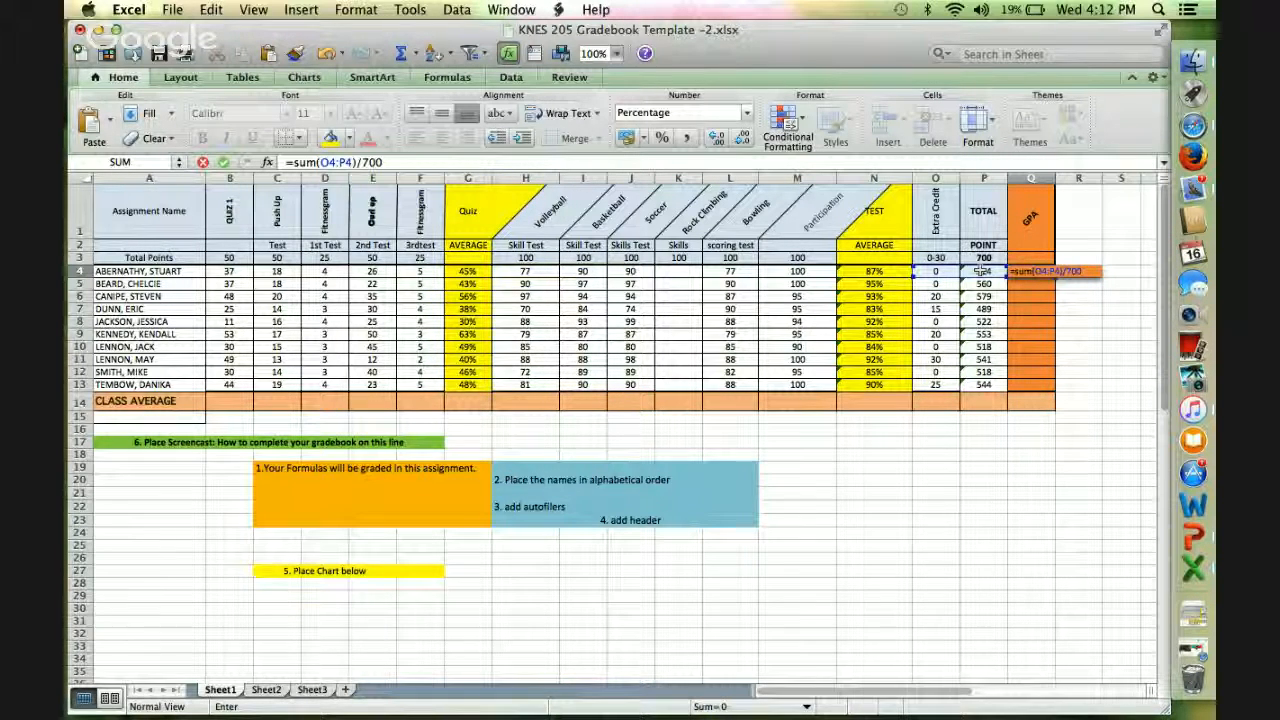
{"action": "key", "text": "Return"}
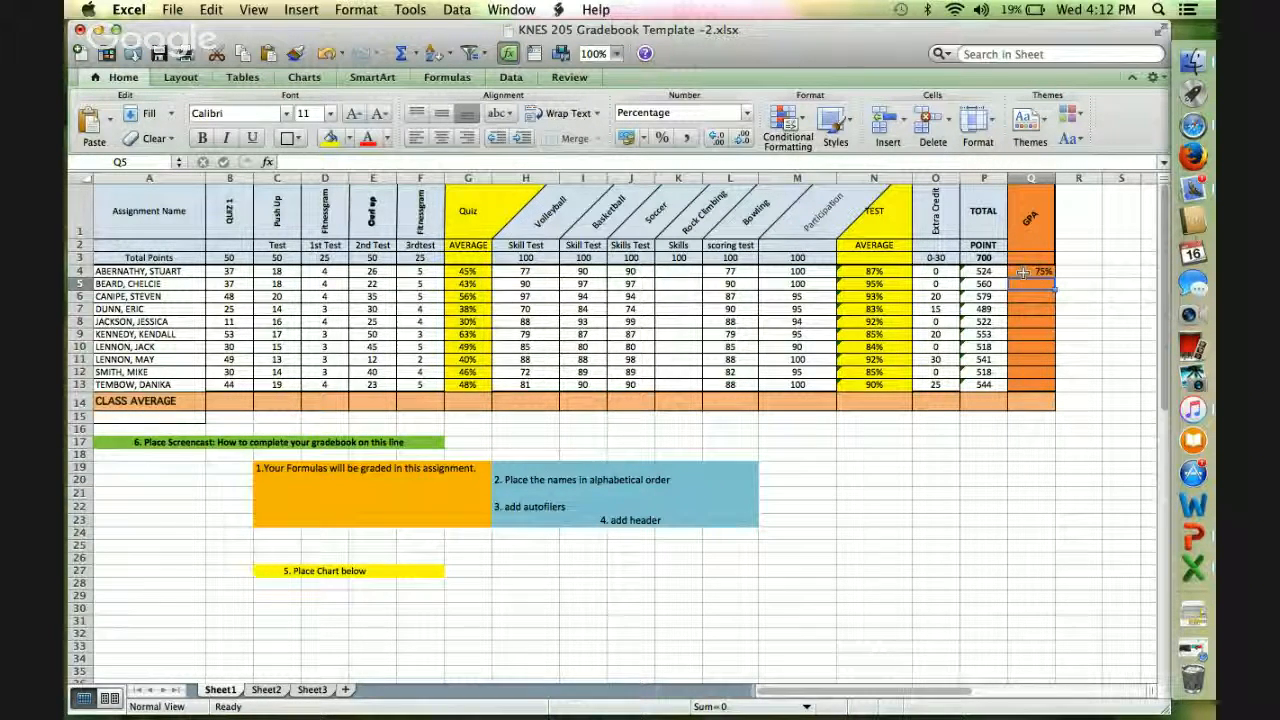
Fill the GPA formula from Q4 down through Q13 for the remaining students.
{"action": "left_click", "coordinate": [1033, 272]}
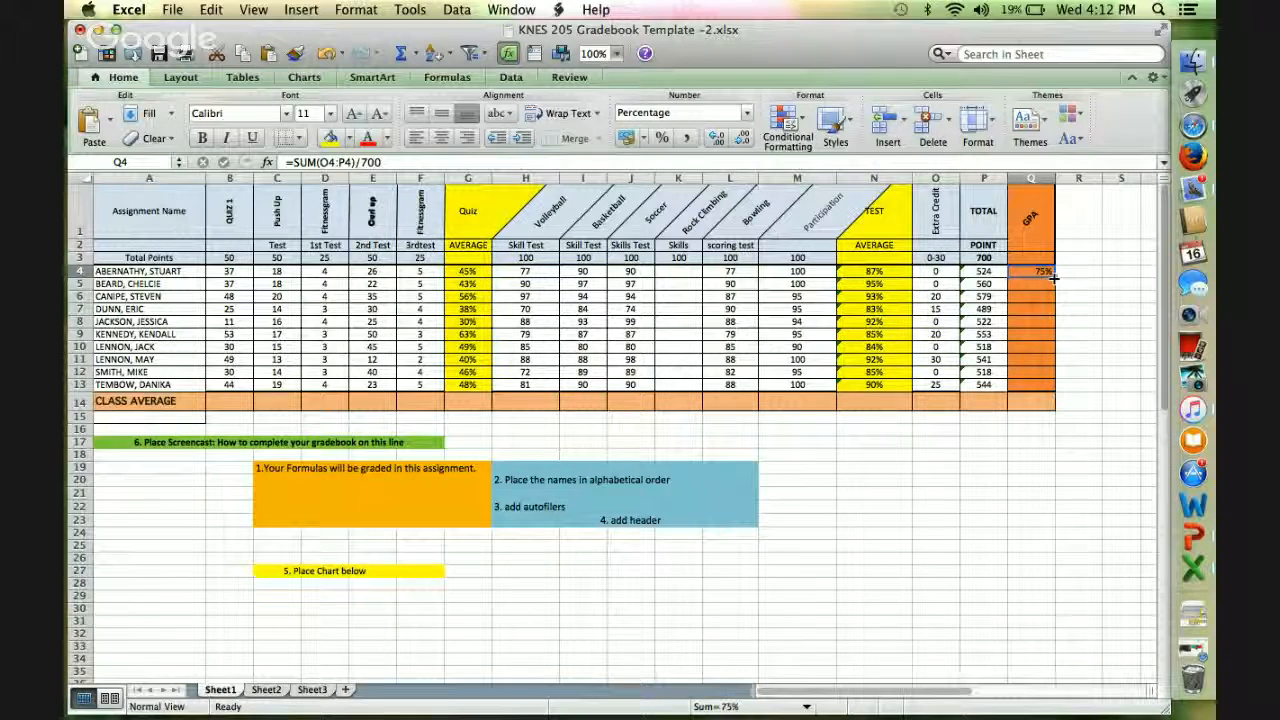
{"action": "left_click_drag", "start_coordinate": [1055, 275], "coordinate": [1044, 384]}
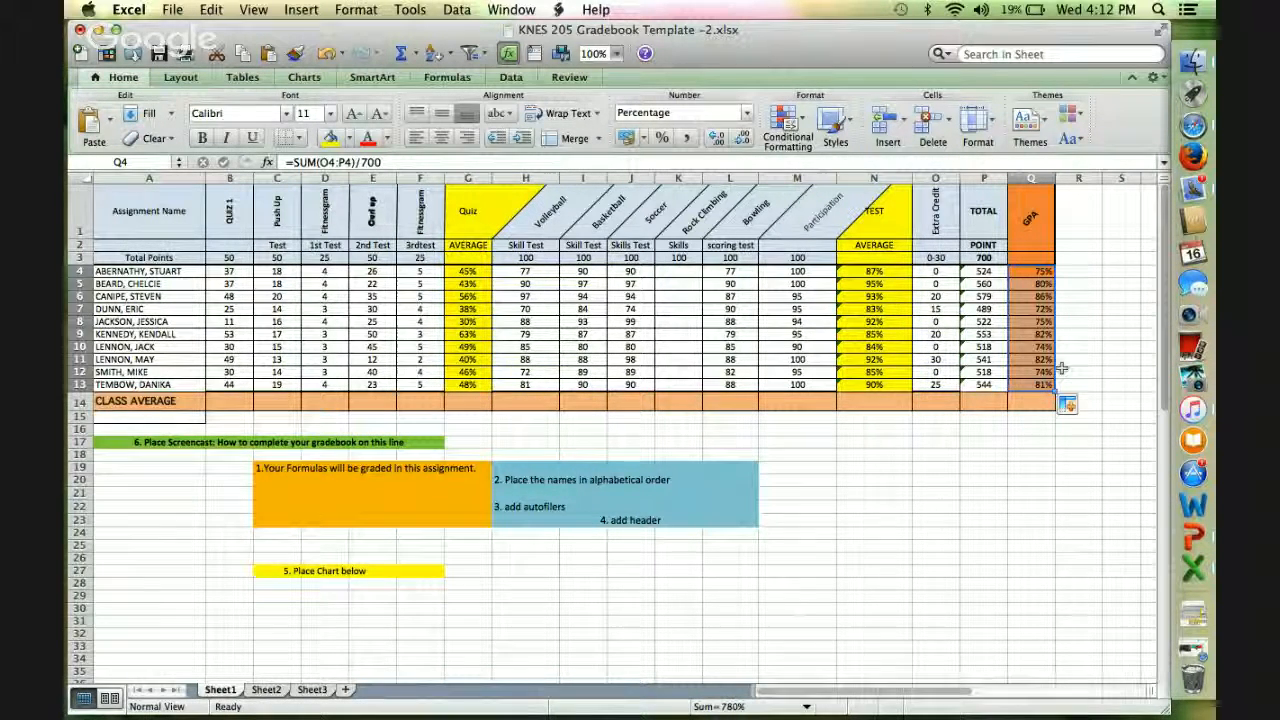
{"action": "left_click", "coordinate": [1093, 344]}
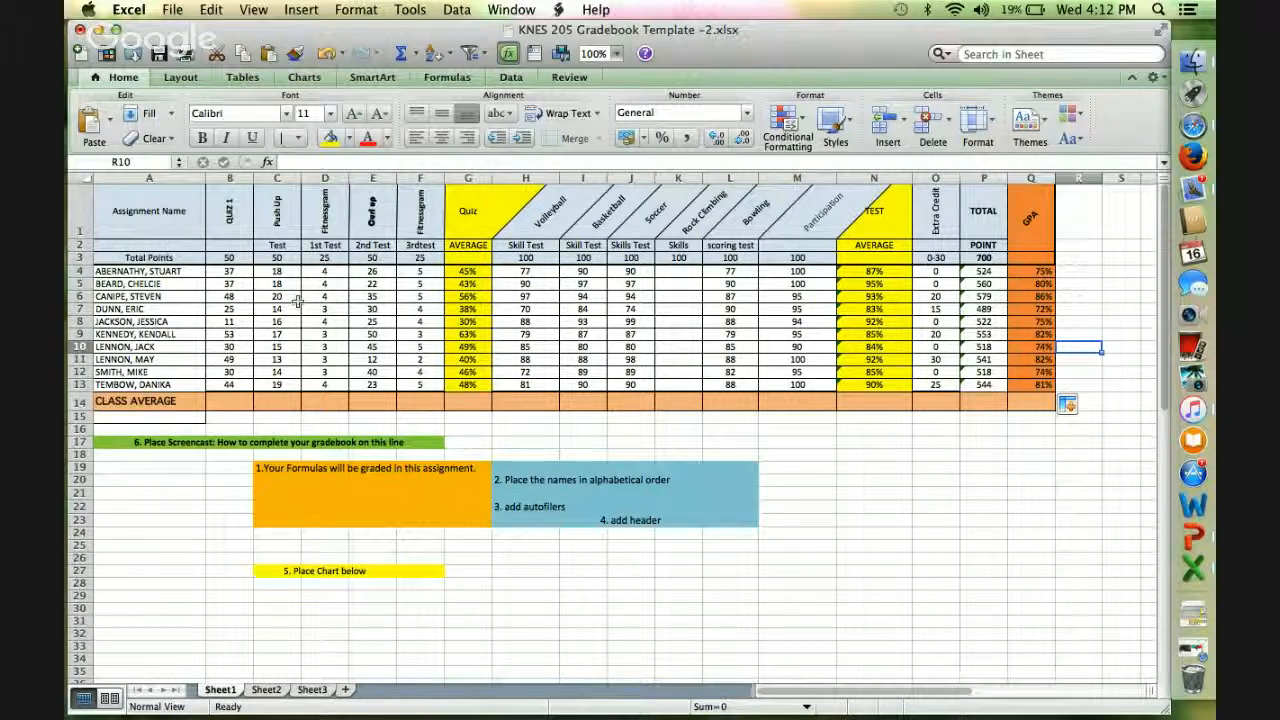
Enter the class average formula =sum(B4:B13)/10 for Quiz 1 in cell B14.
{"action": "left_click", "coordinate": [224, 401]}
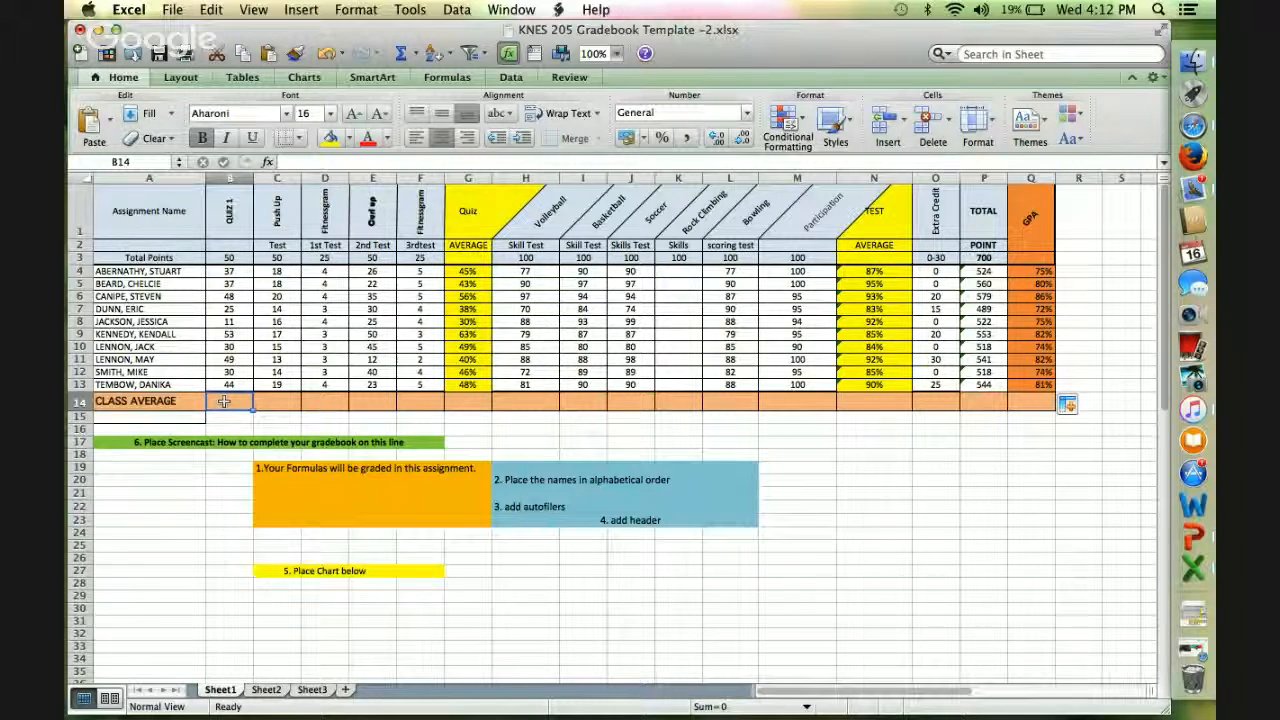
{"action": "left_click", "coordinate": [218, 271]}
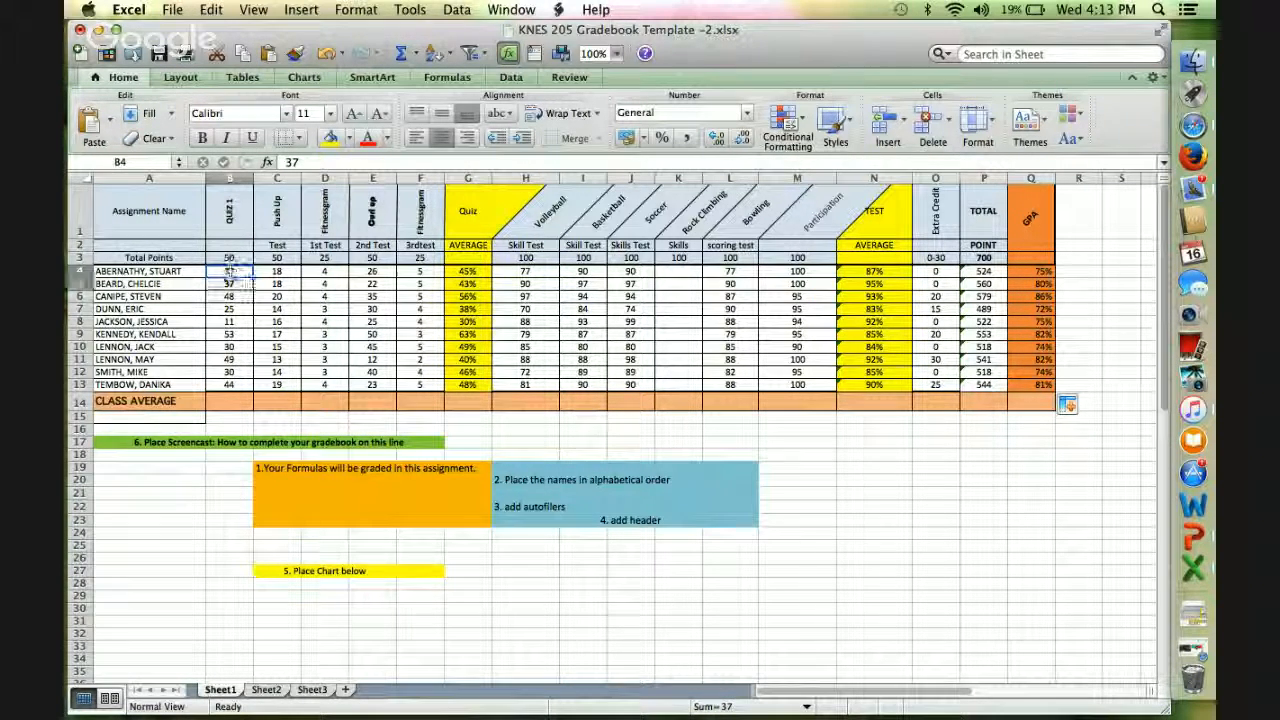
{"action": "left_click_drag", "start_coordinate": [229, 271], "coordinate": [226, 384]}
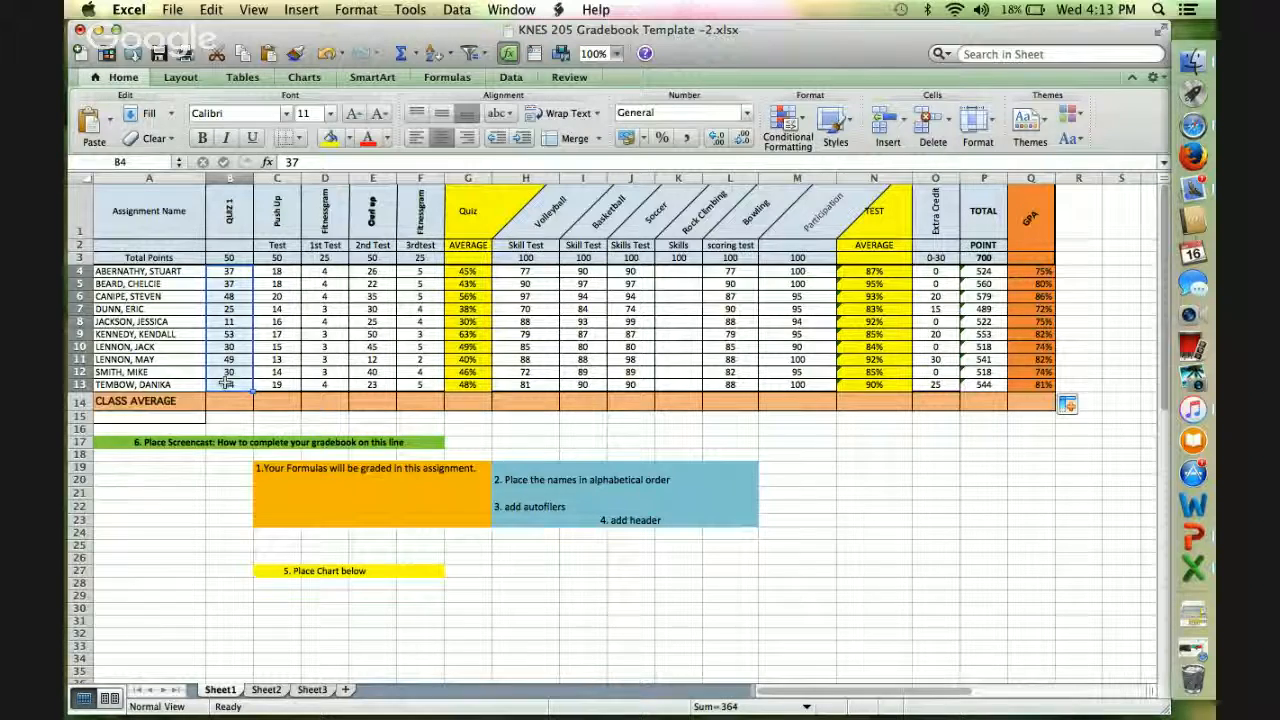
{"action": "left_click", "coordinate": [224, 404]}
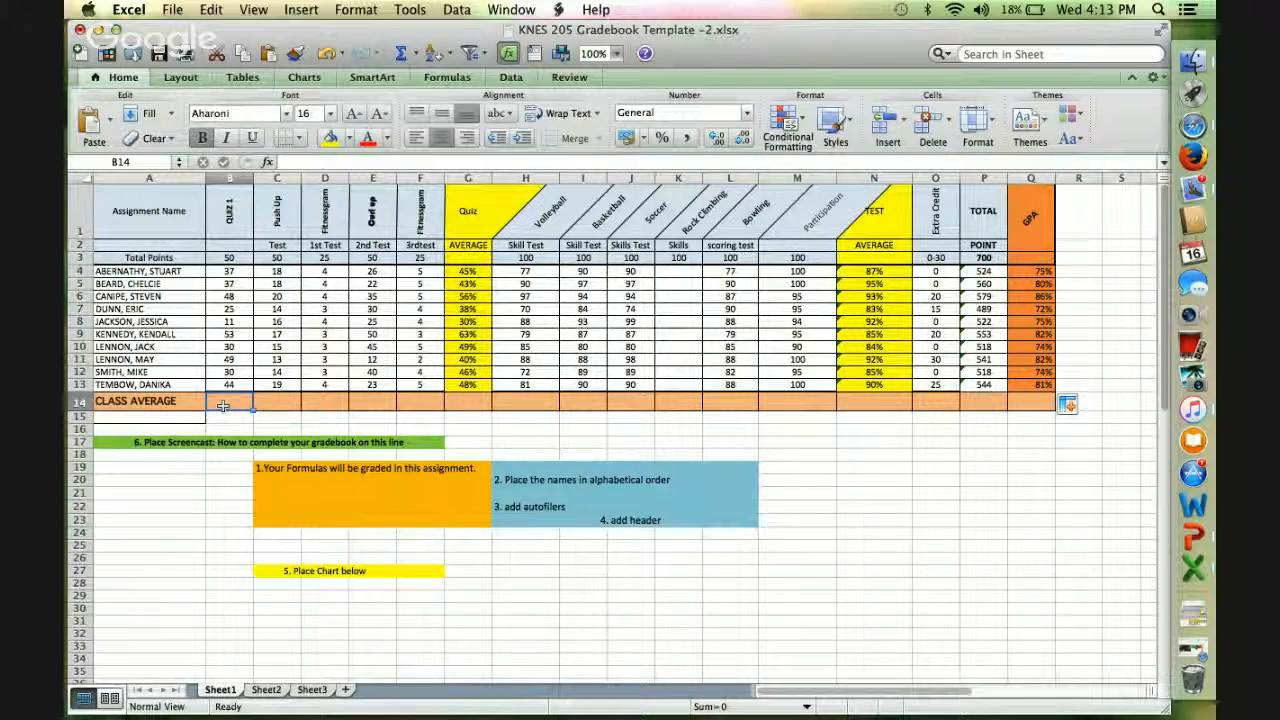
{"action": "type", "text": "=sum"}
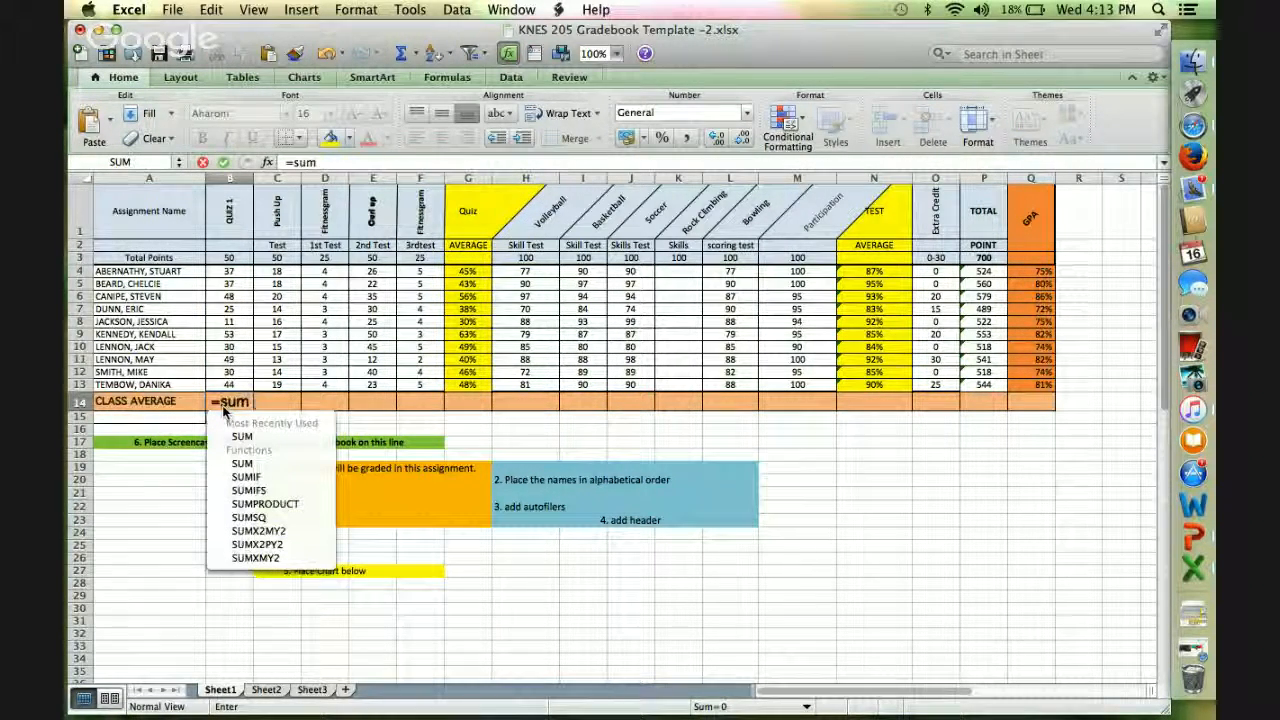
{"action": "type", "text": "("}
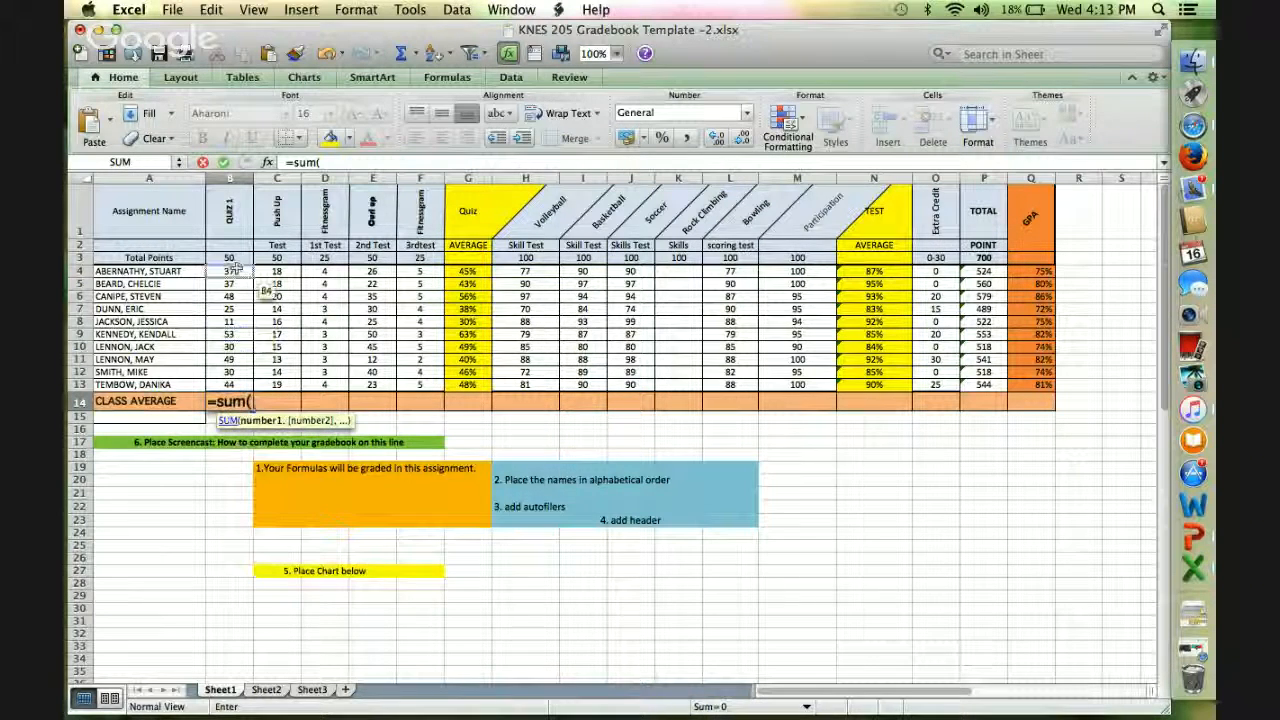
{"action": "left_click_drag", "start_coordinate": [229, 271], "coordinate": [229, 387]}
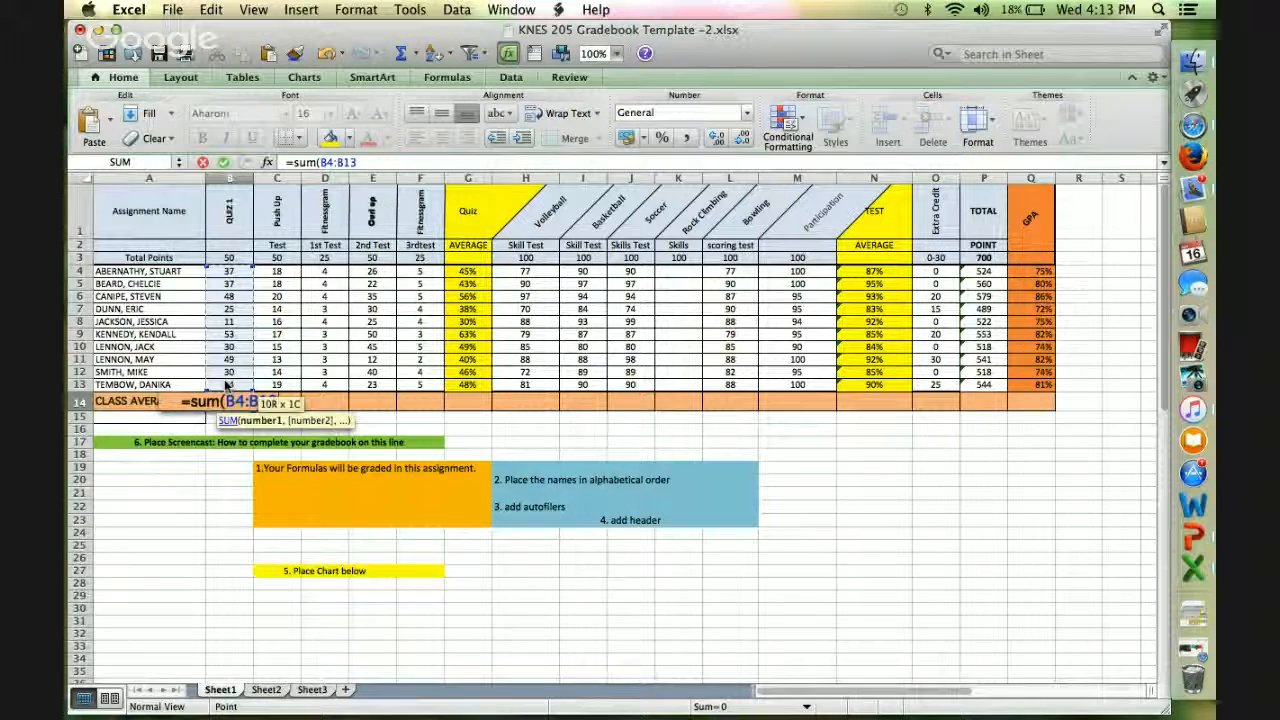
{"action": "type", "text": ")/10"}
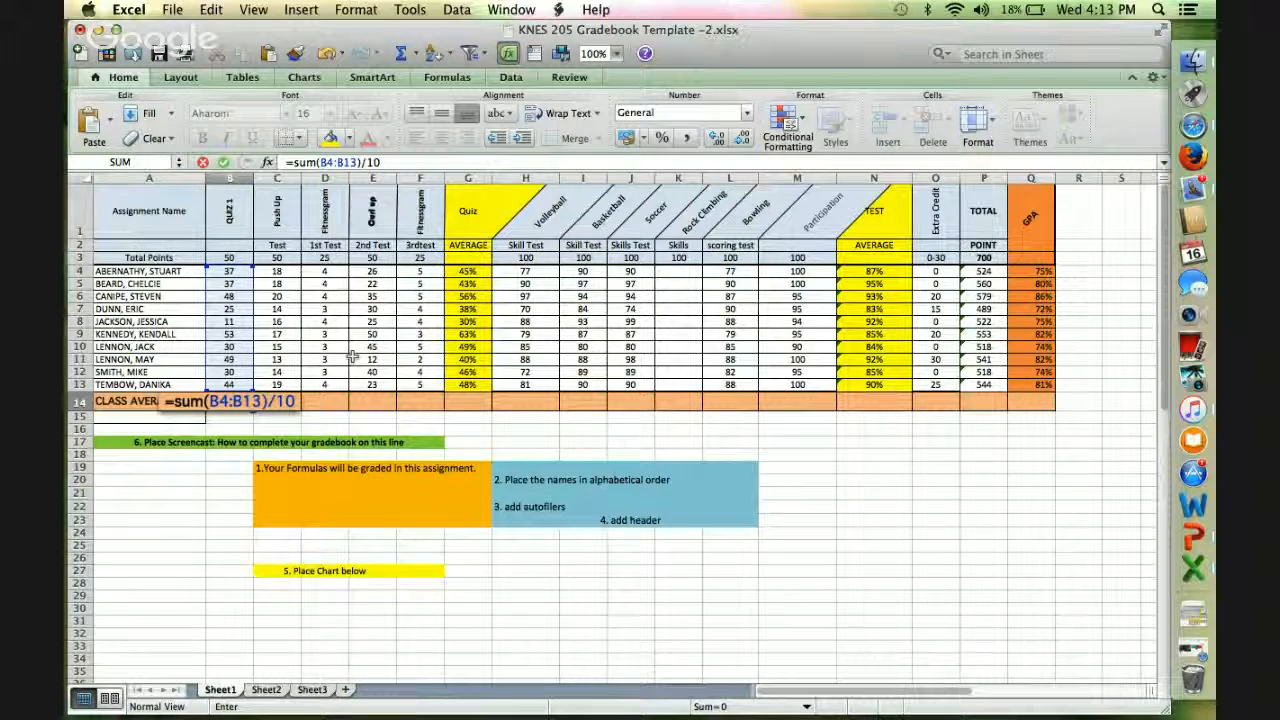
{"action": "key", "text": "Return"}
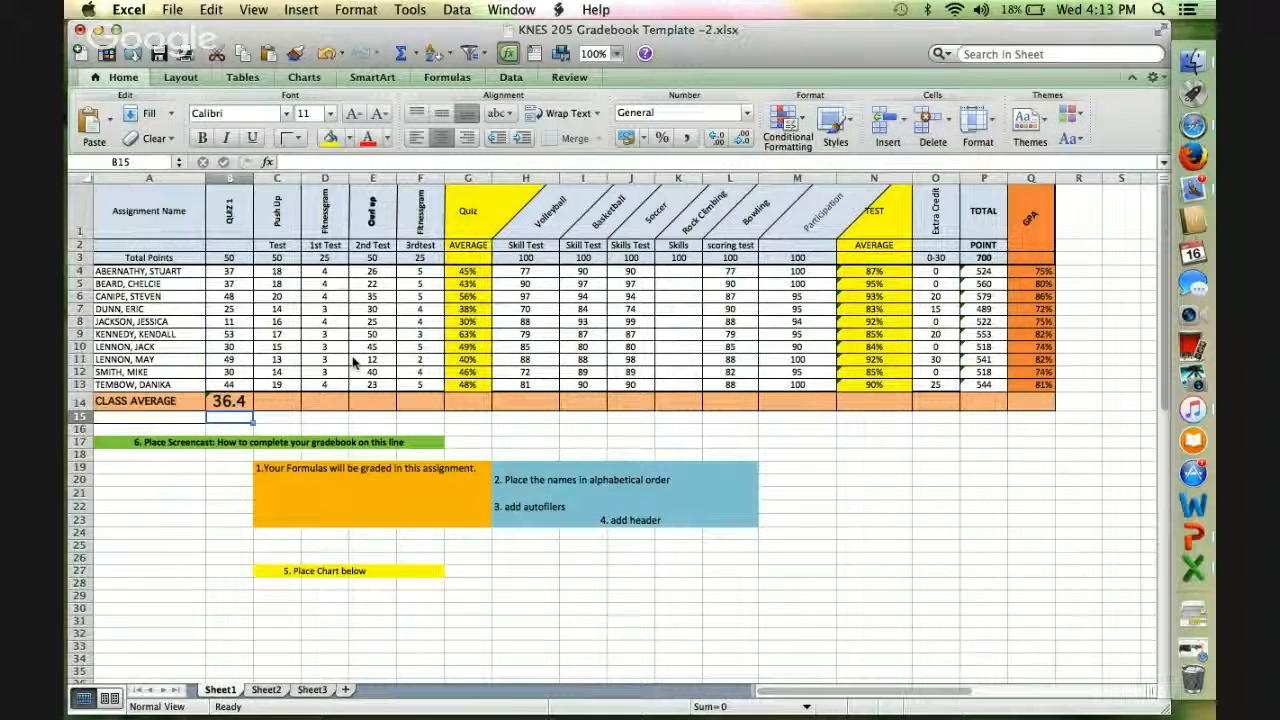
Fill the class average formula from B14 across through Q14 and format the row's averages as percentages.
{"action": "left_click", "coordinate": [249, 403]}
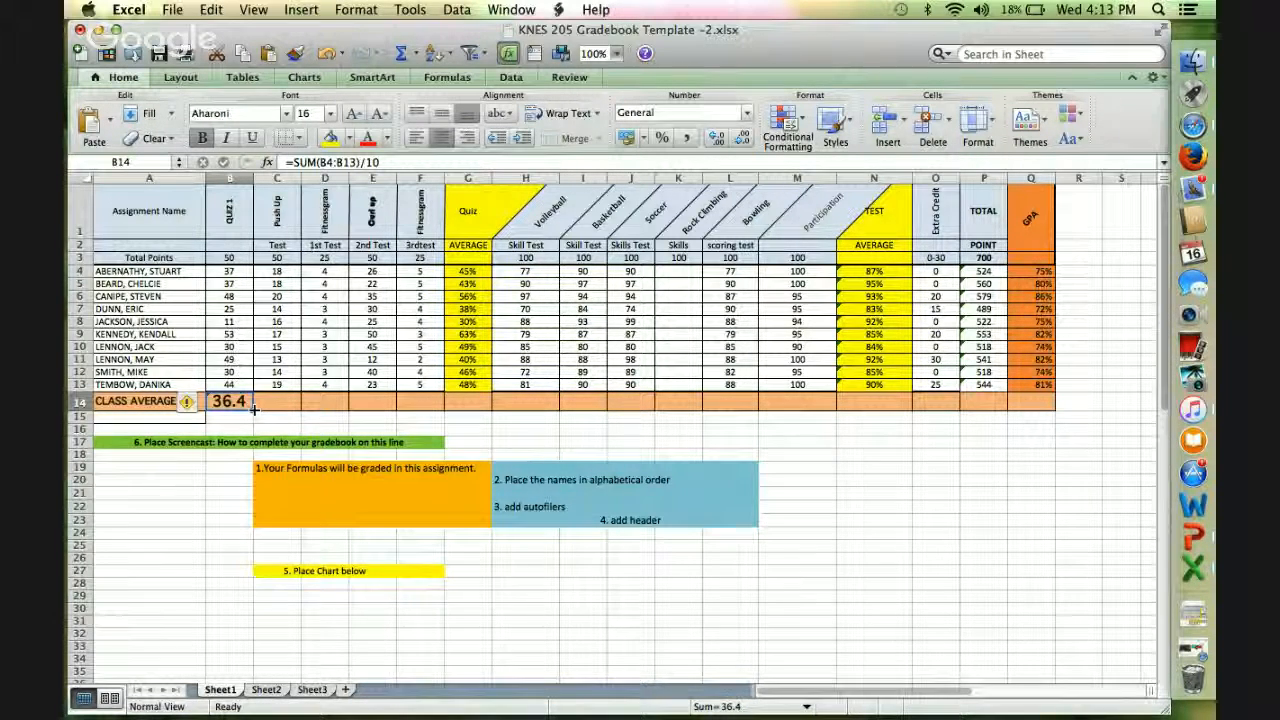
{"action": "left_click_drag", "start_coordinate": [253, 403], "coordinate": [1041, 404]}
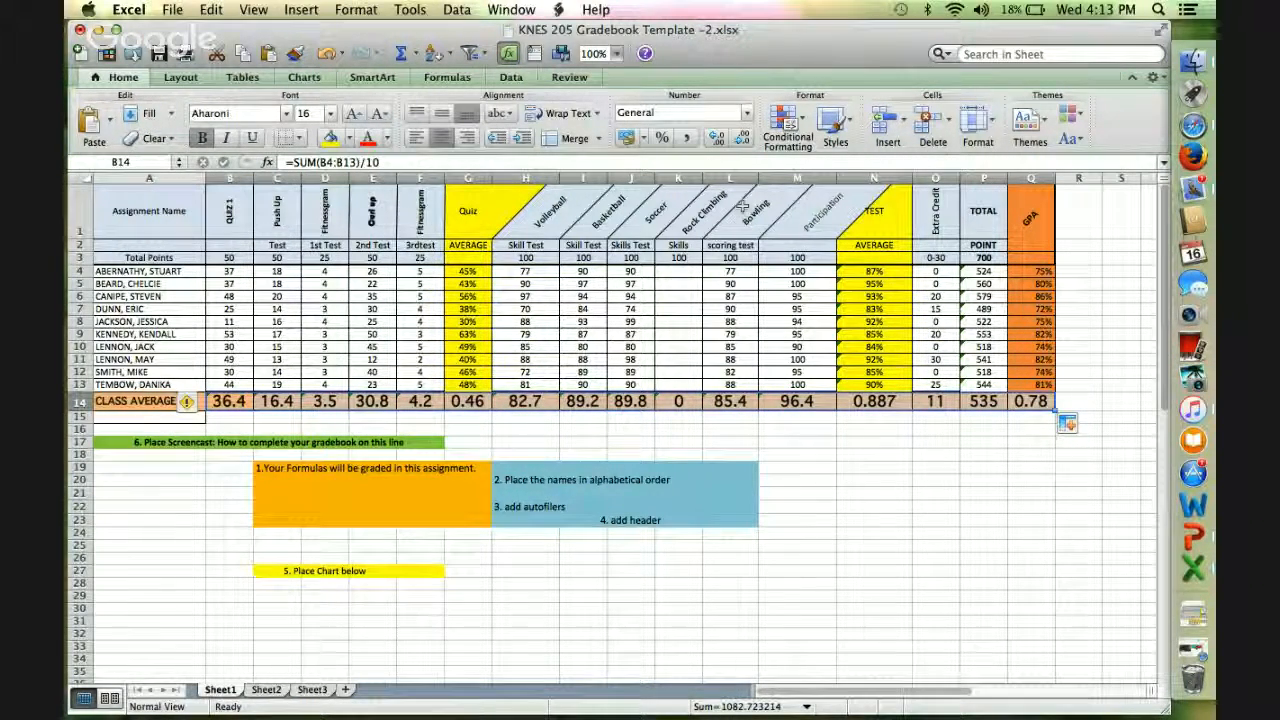
{"action": "left_click", "coordinate": [661, 138]}
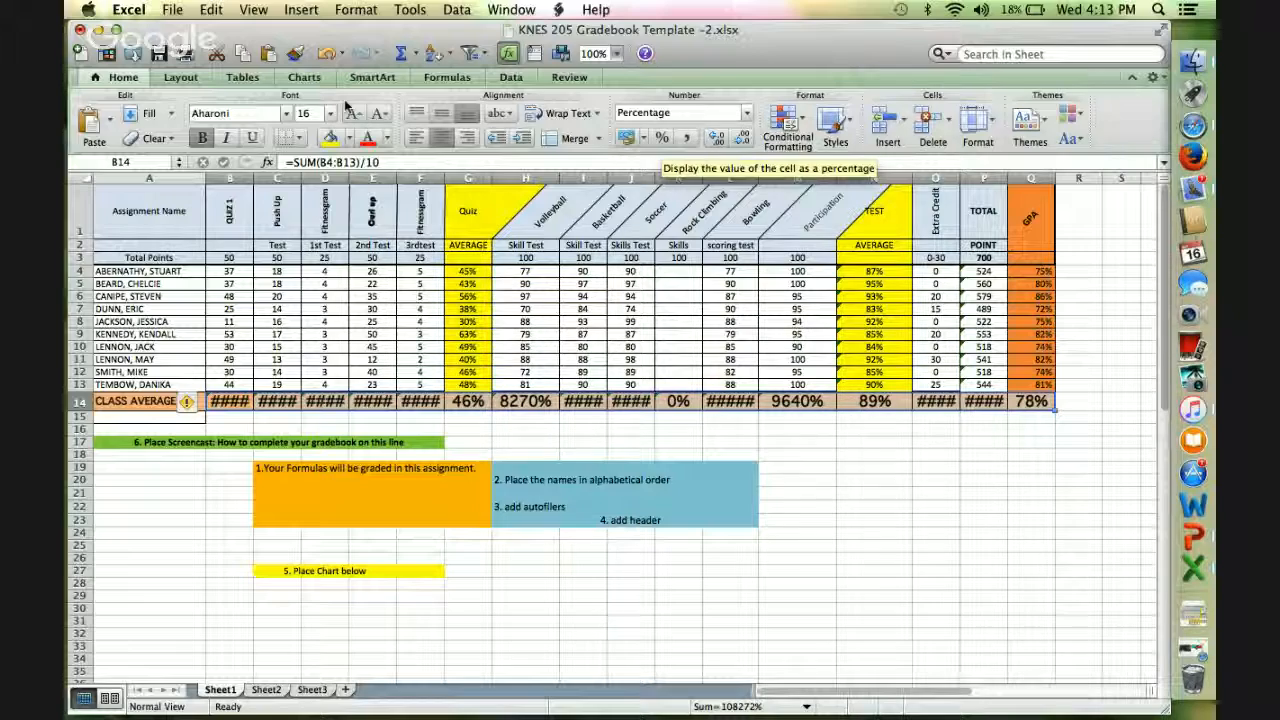
Undo the percentage formatting on the class average row so it uses the General number format.
{"action": "left_click", "coordinate": [205, 12]}
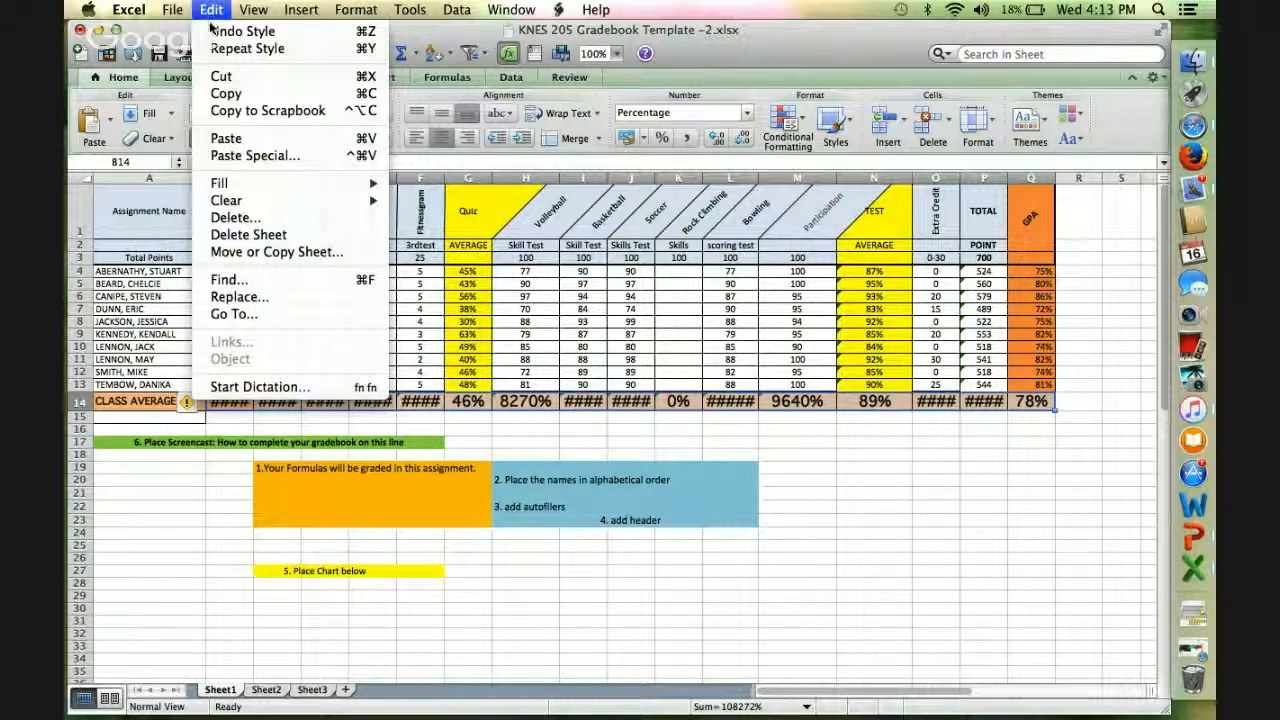
{"action": "left_click", "coordinate": [215, 32]}
{"action": "left_click", "coordinate": [210, 10]}
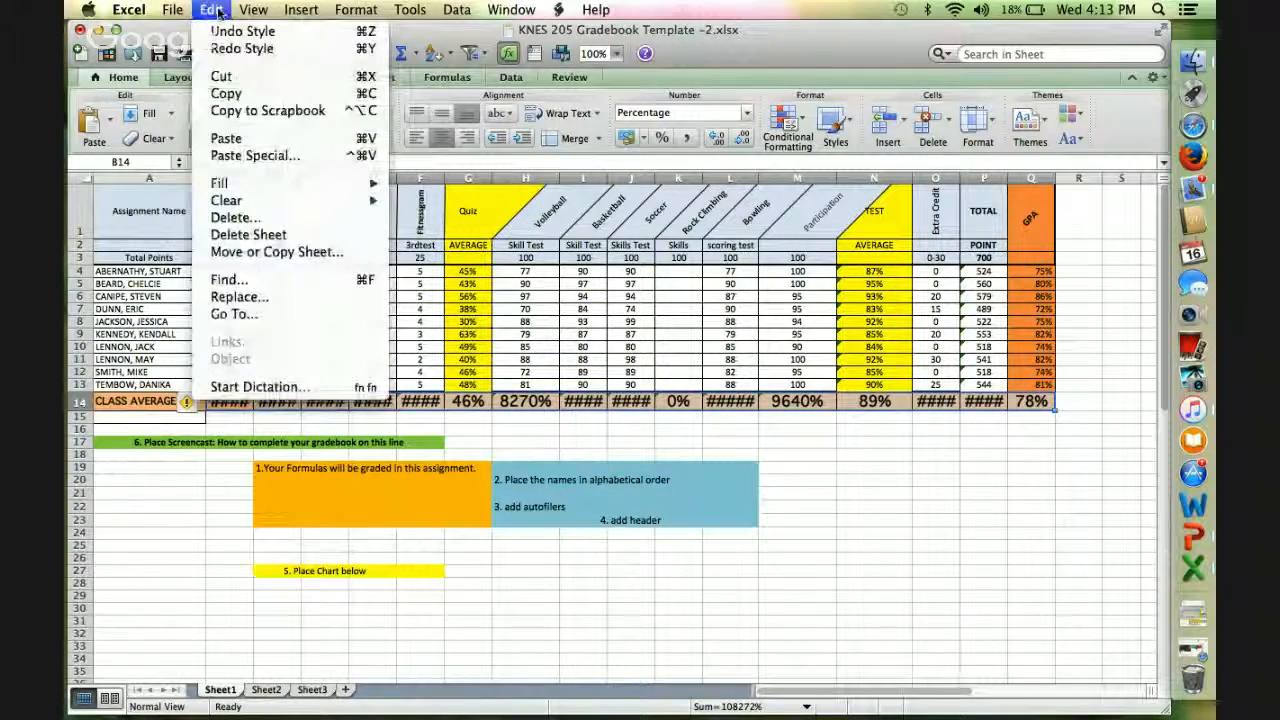
{"action": "left_click", "coordinate": [215, 33]}
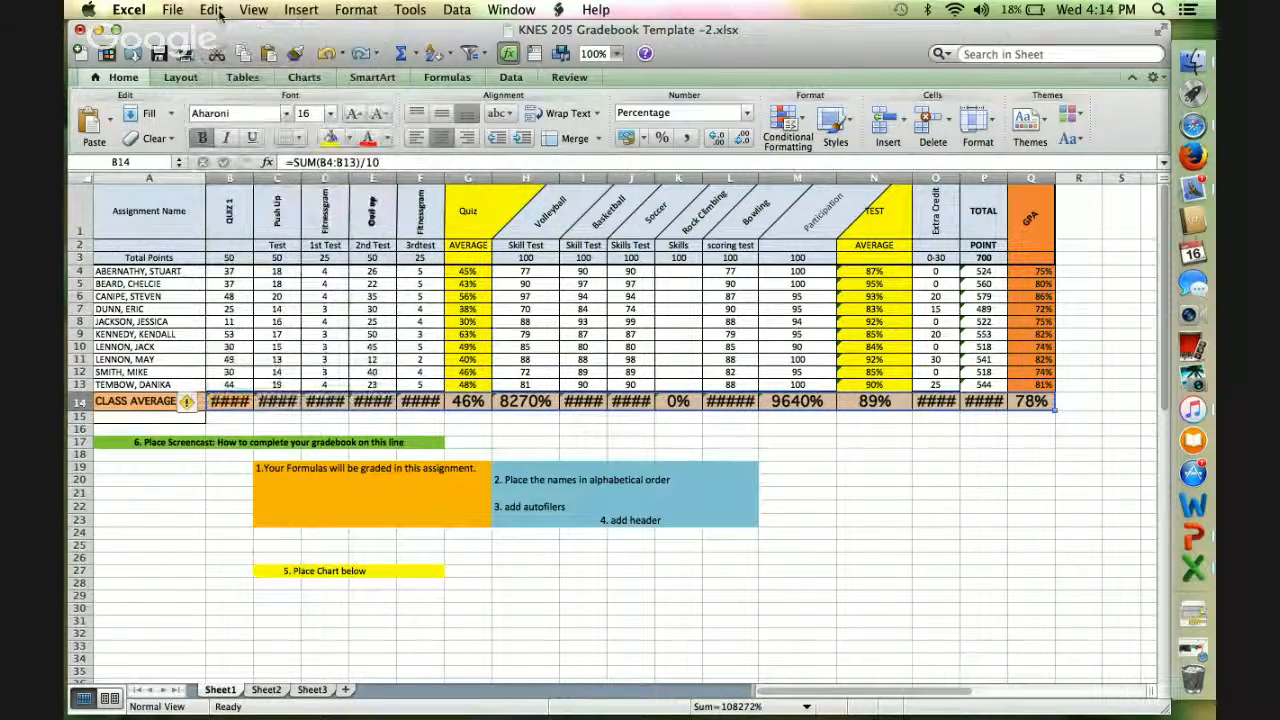
{"action": "left_click", "coordinate": [210, 10]}
{"action": "left_click", "coordinate": [218, 33]}
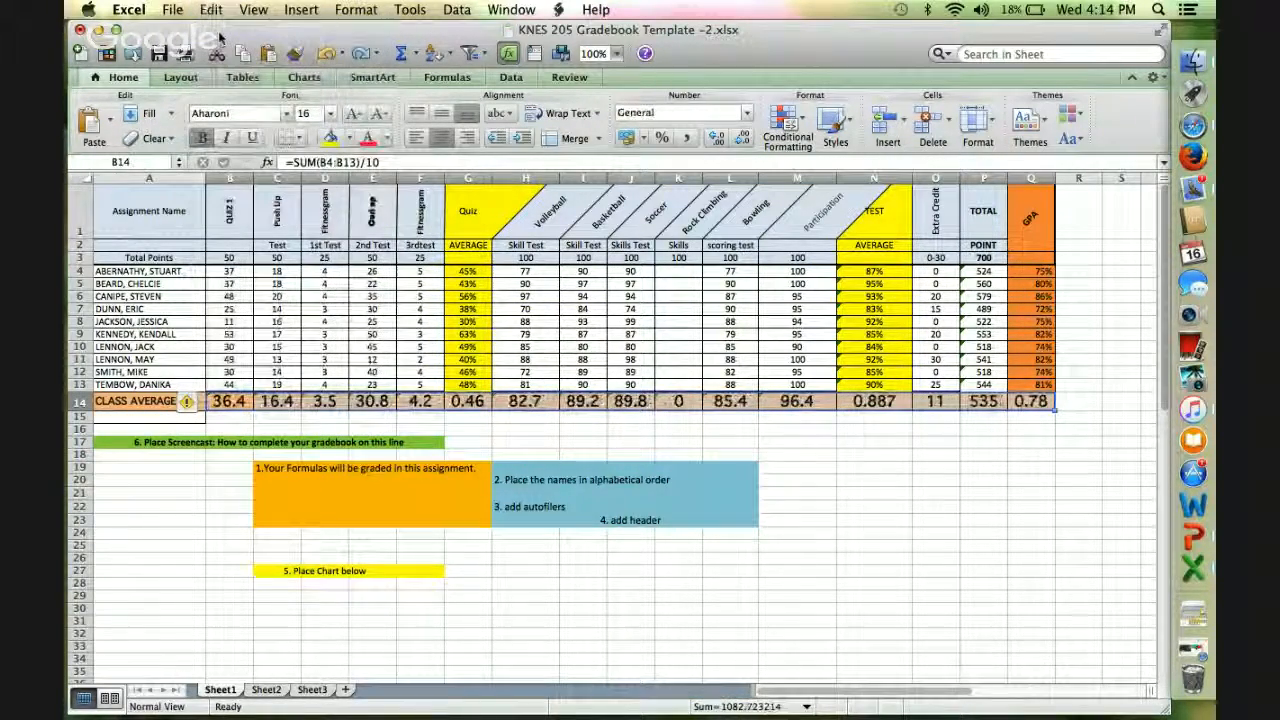
{"action": "left_click", "coordinate": [808, 468]}
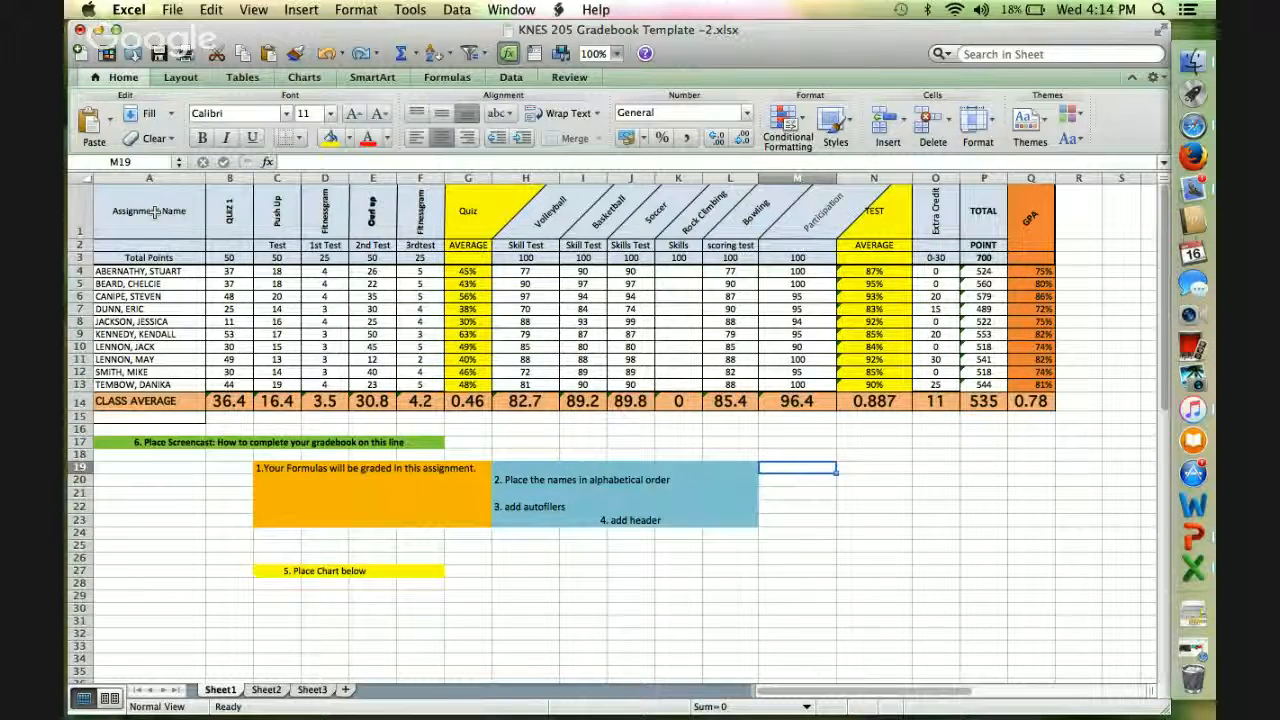
{"action": "left_click_drag", "start_coordinate": [154, 207], "coordinate": [469, 212]}
{"action": "left_click_drag", "start_coordinate": [573, 213], "coordinate": [633, 211]}
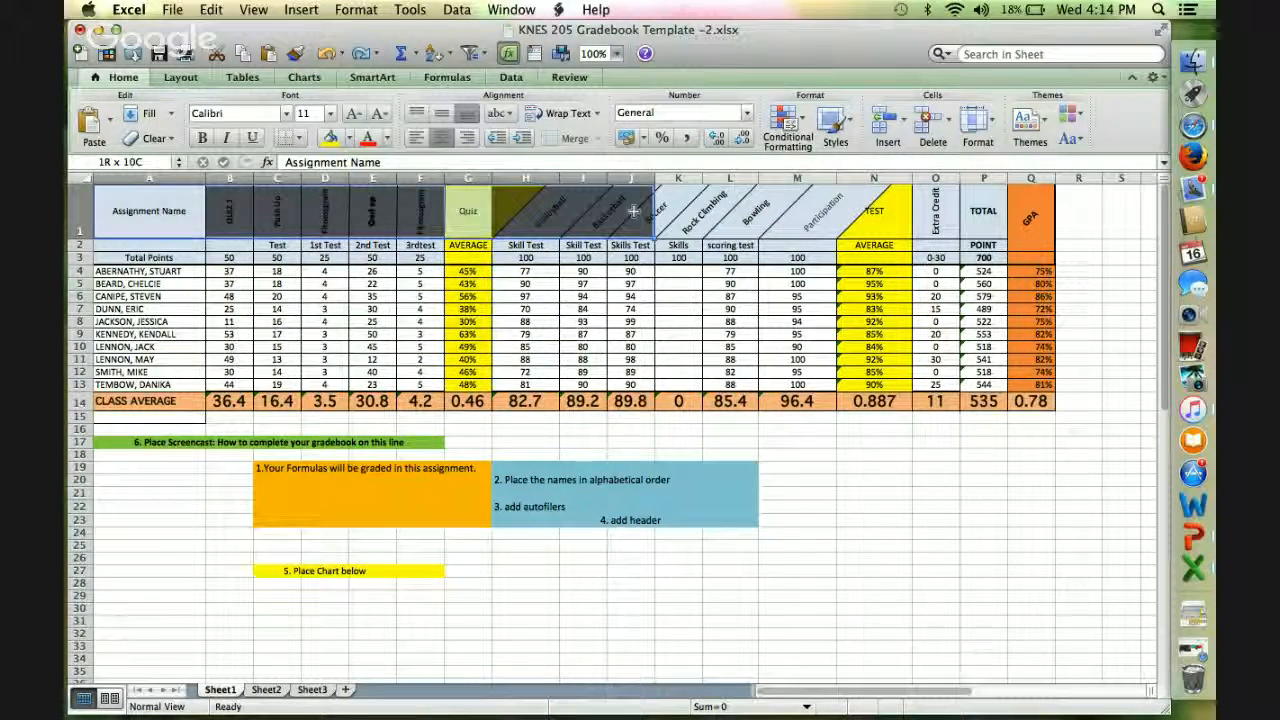
{"action": "left_click_drag", "start_coordinate": [819, 212], "coordinate": [1030, 246]}
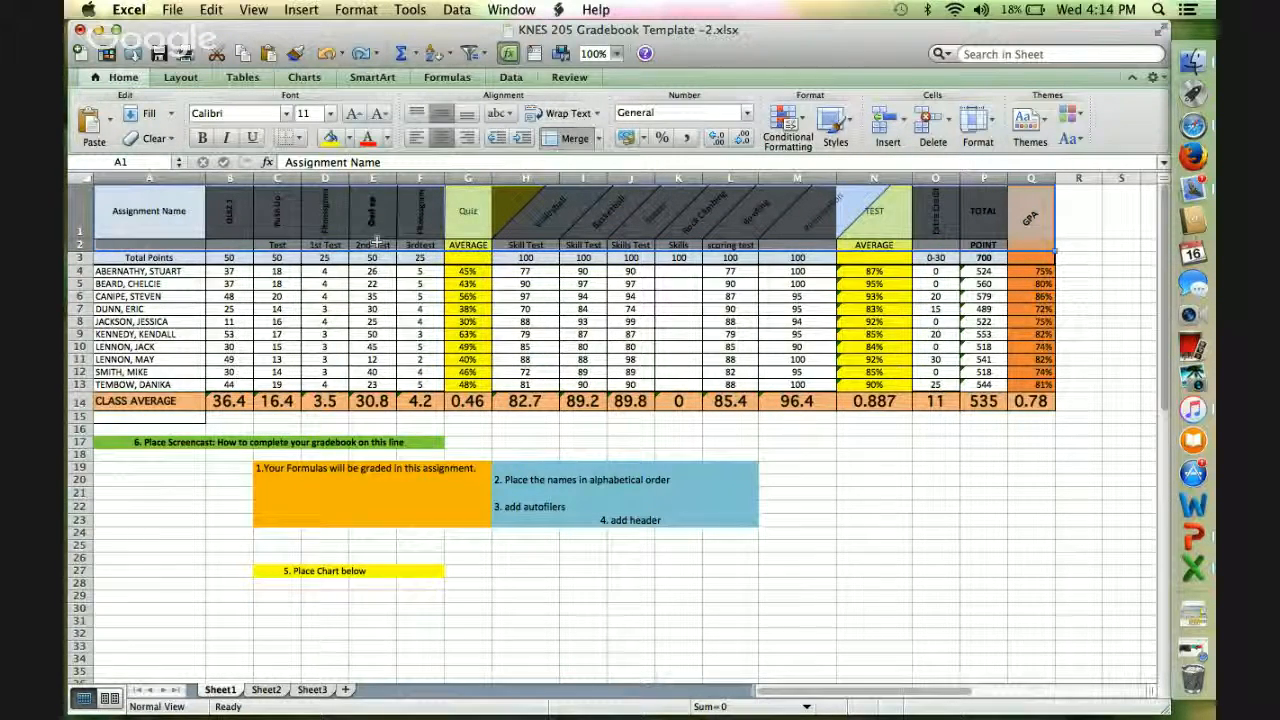
{"action": "left_click", "coordinate": [241, 78]}
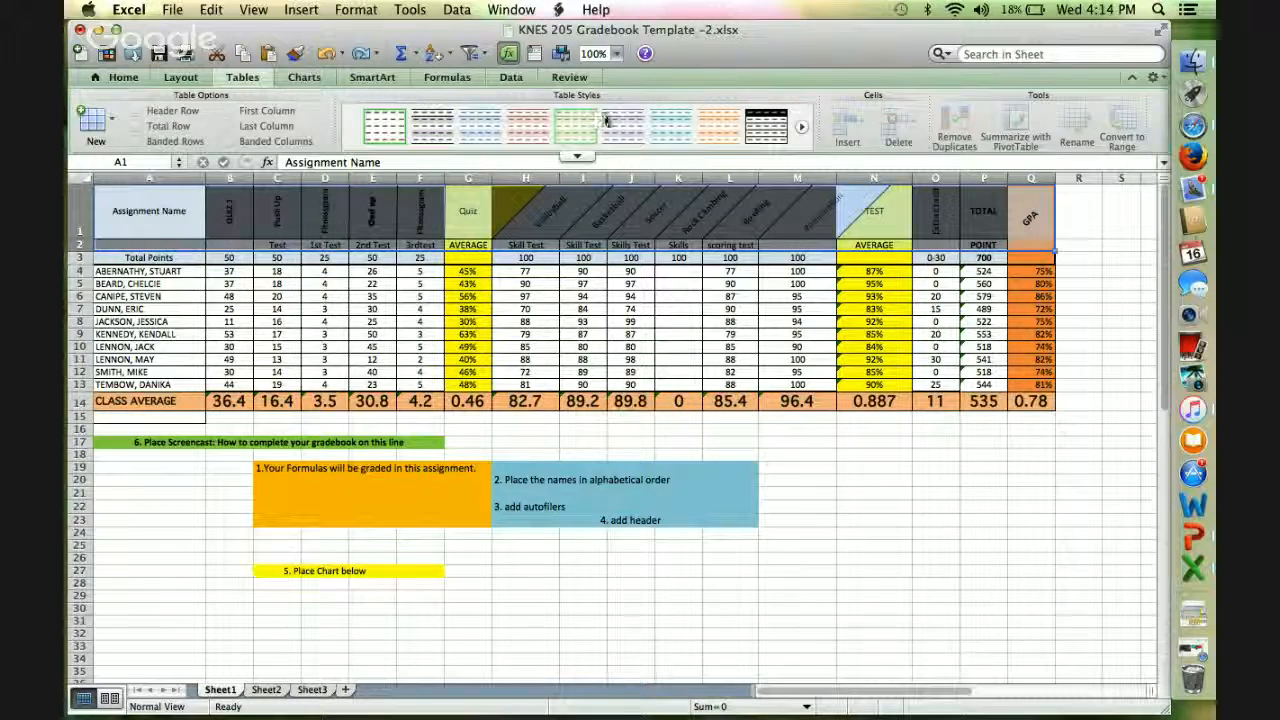
{"action": "left_click", "coordinate": [179, 78]}
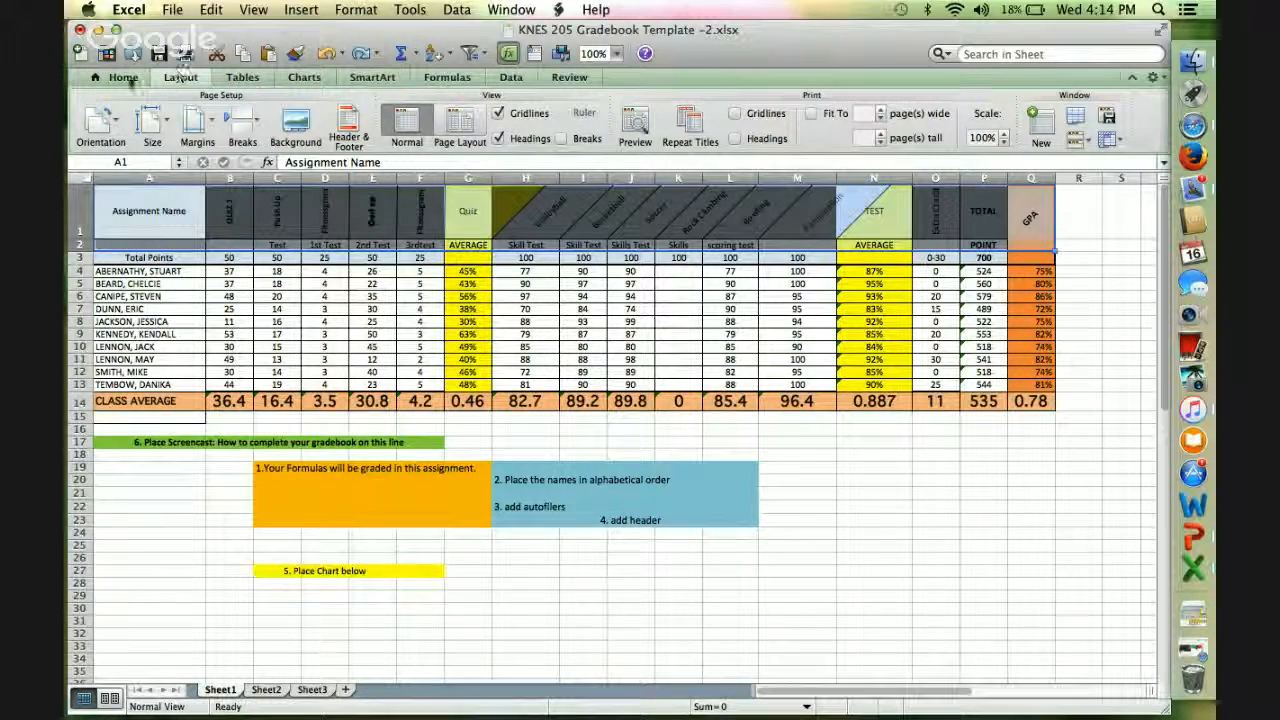
{"action": "left_click", "coordinate": [123, 77]}
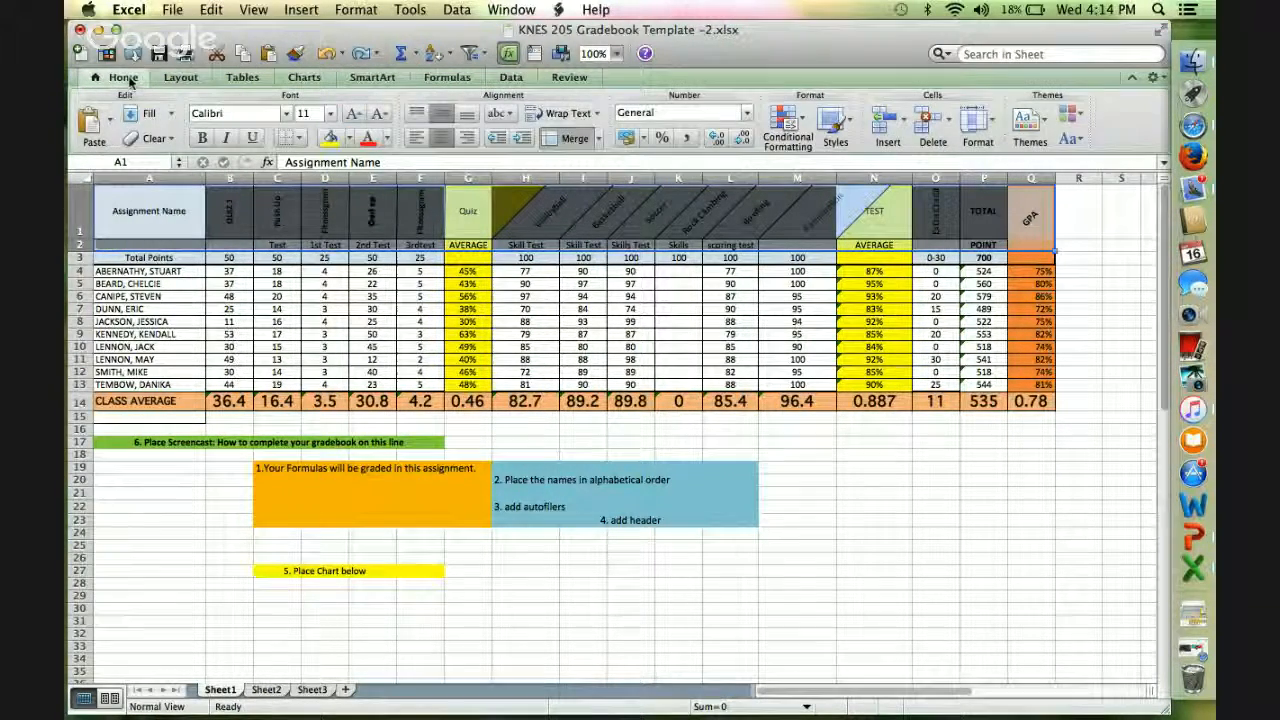
{"action": "left_click", "coordinate": [1003, 470]}
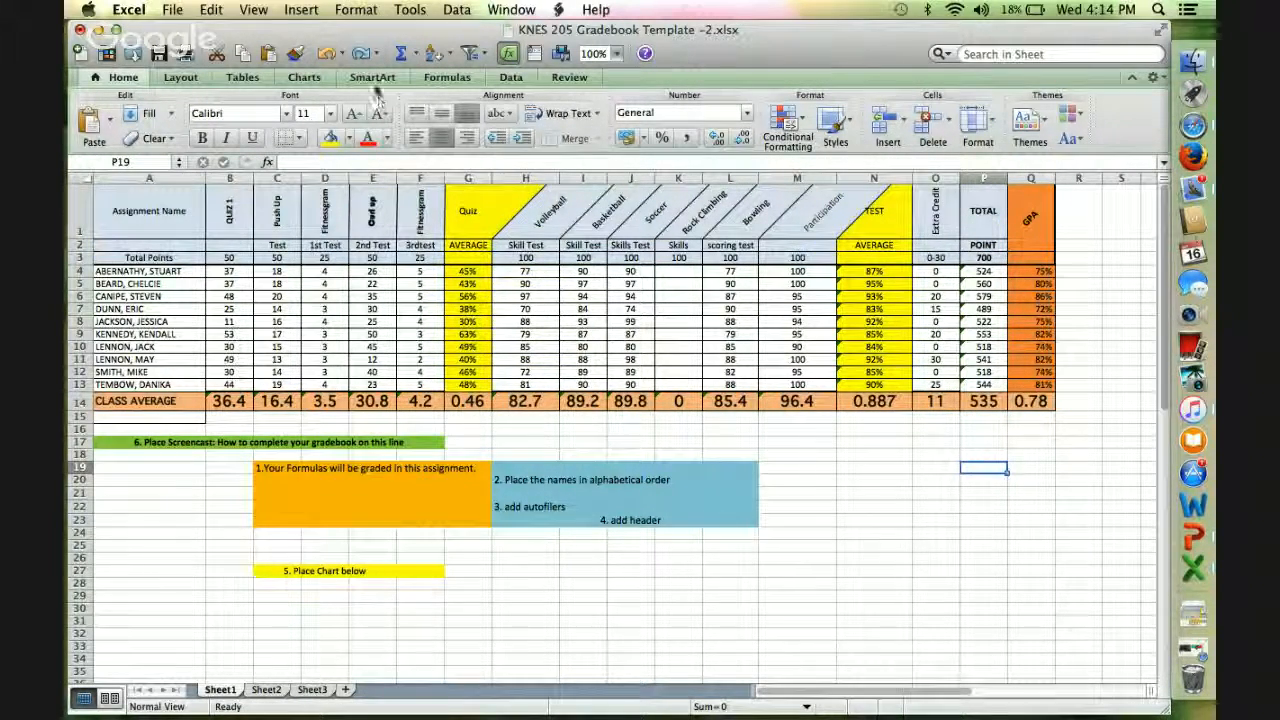
Add a custom page header whose center section has the author's full name with "Knes 205" on the line below.
{"action": "left_click", "coordinate": [178, 77]}
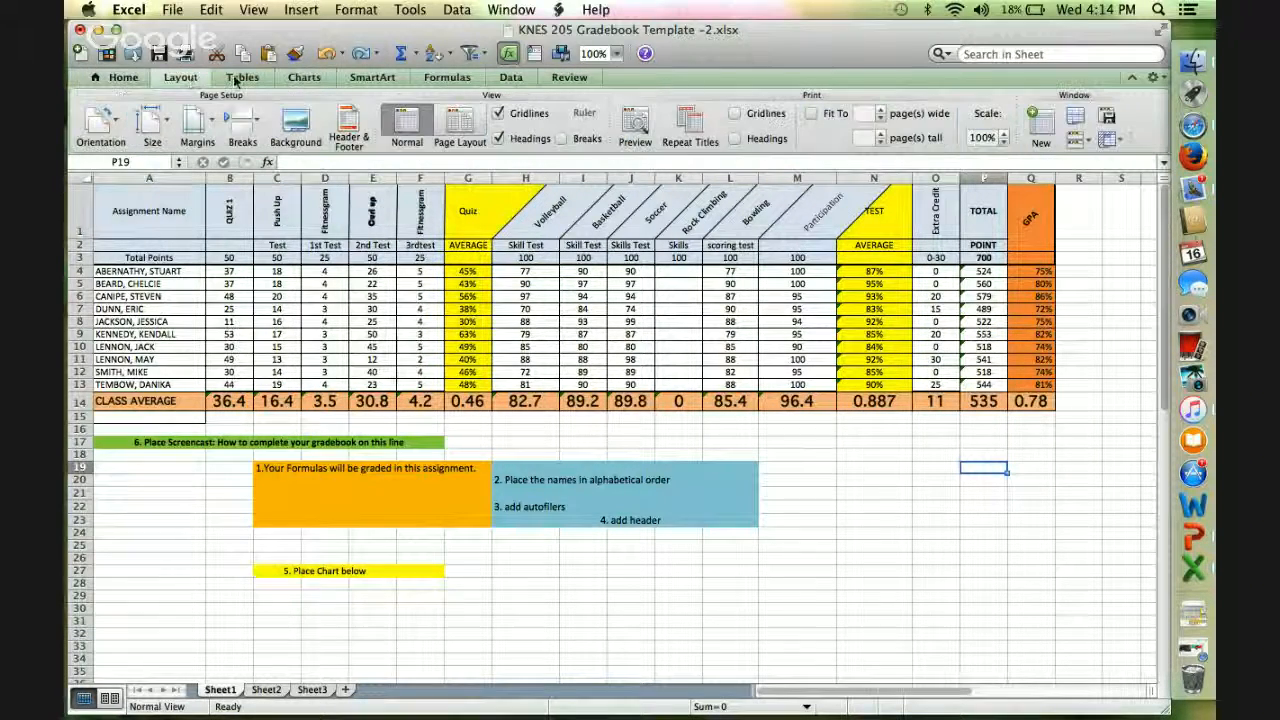
{"action": "left_click", "coordinate": [350, 128]}
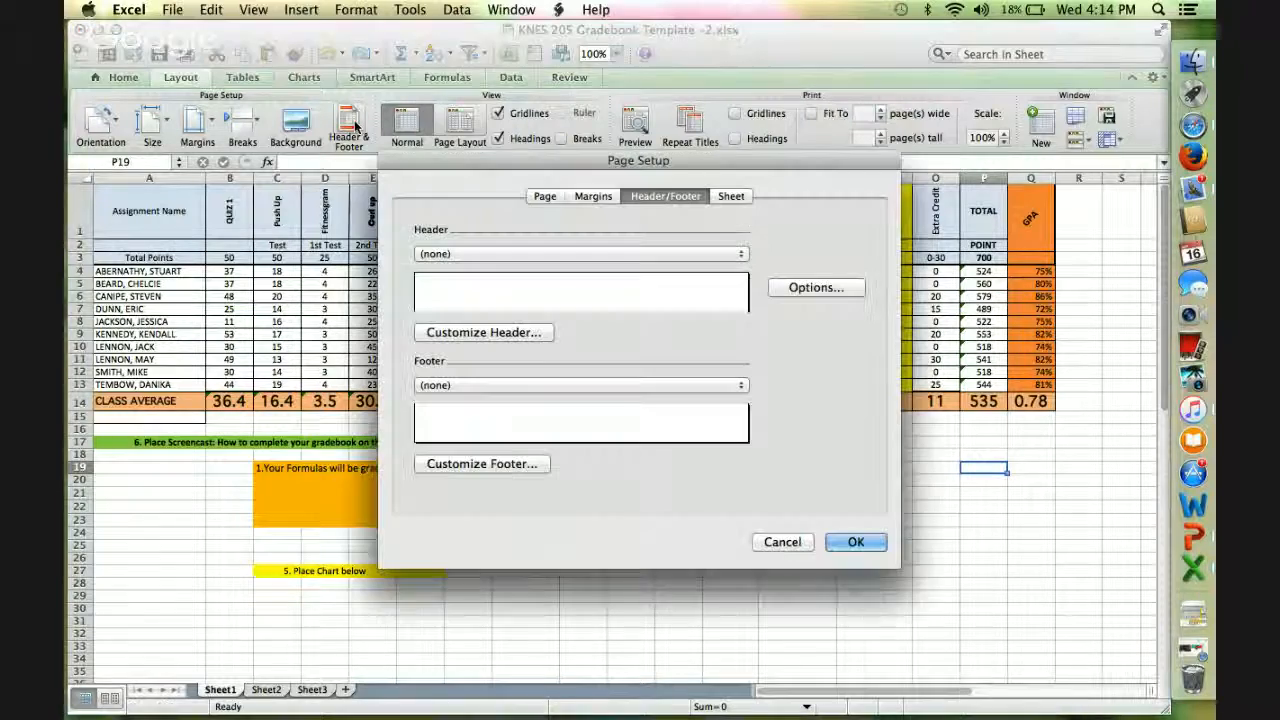
{"action": "left_click", "coordinate": [480, 287]}
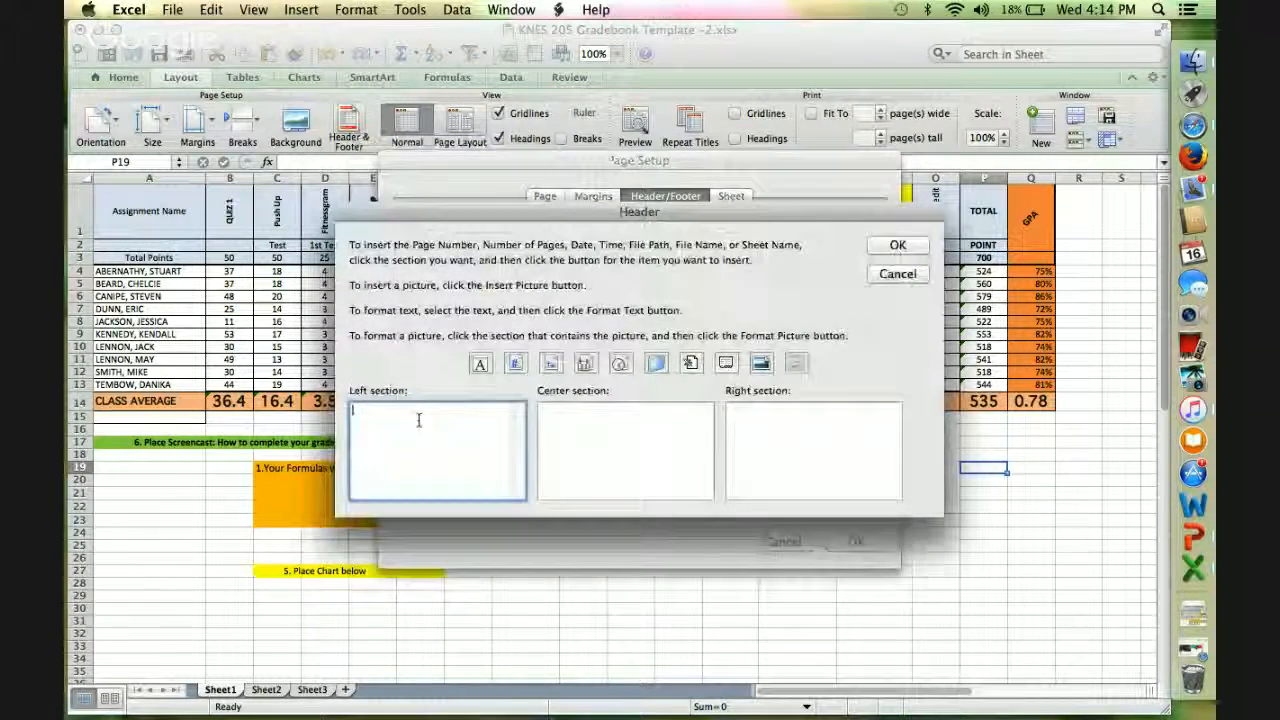
{"action": "left_click", "coordinate": [641, 415]}
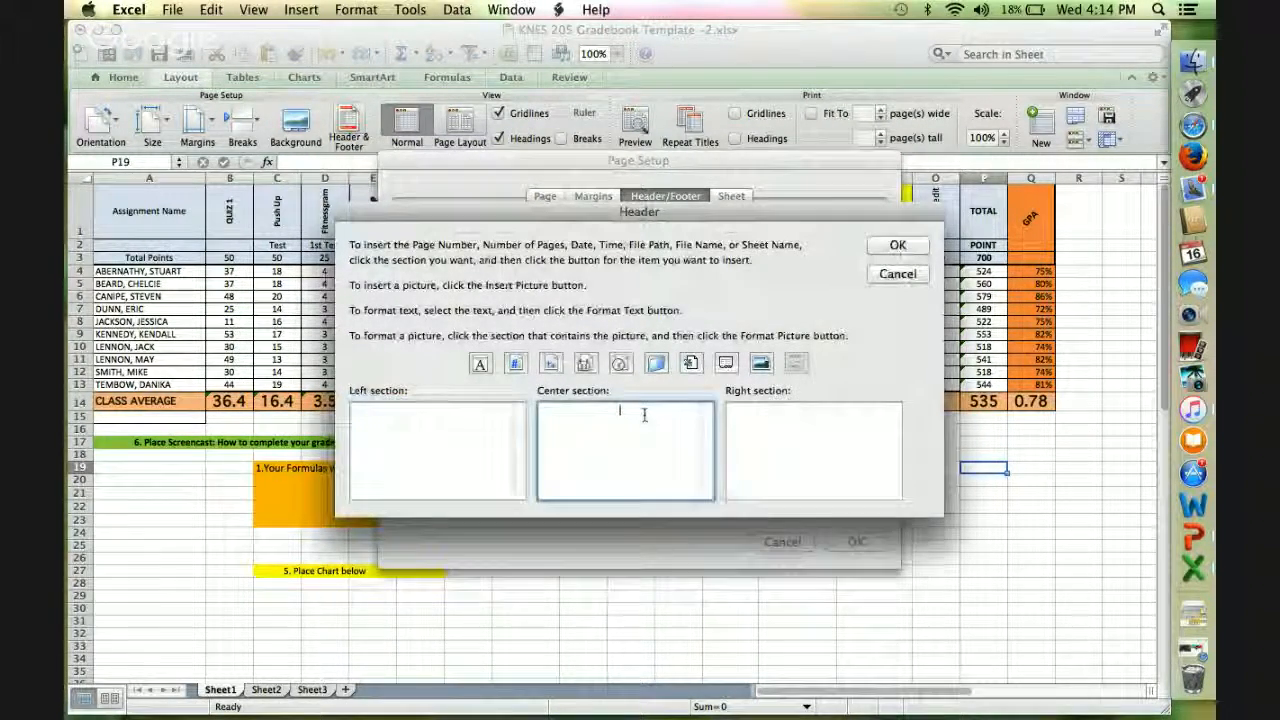
{"action": "type", "text": "Shelby"}
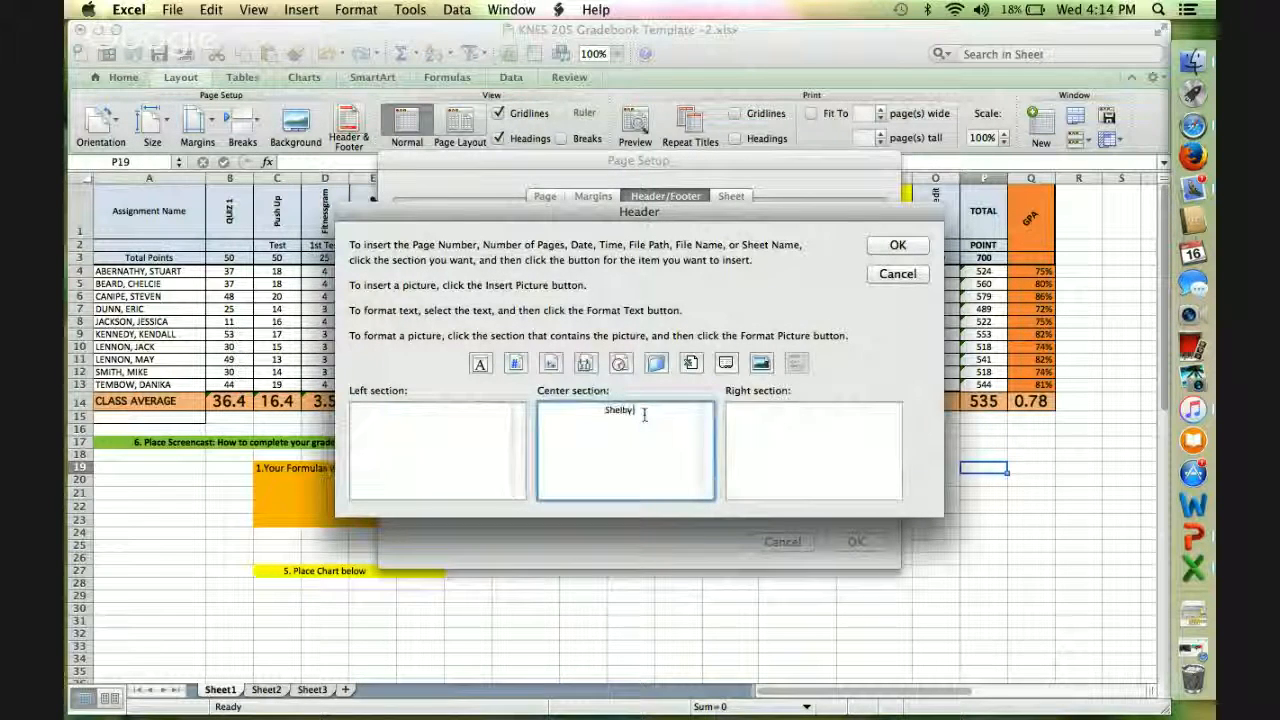
{"action": "type", "text": " Broussard"}
{"action": "key", "text": "Return"}
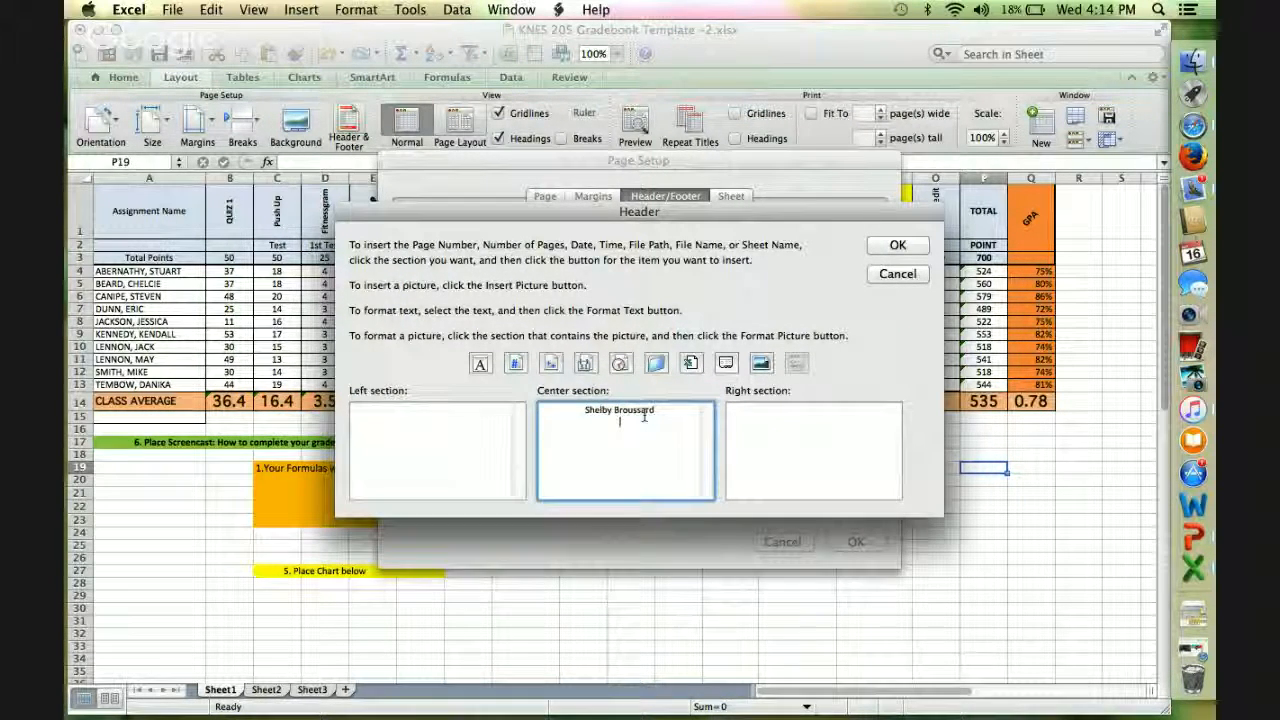
{"action": "type", "text": "Knes 2"}
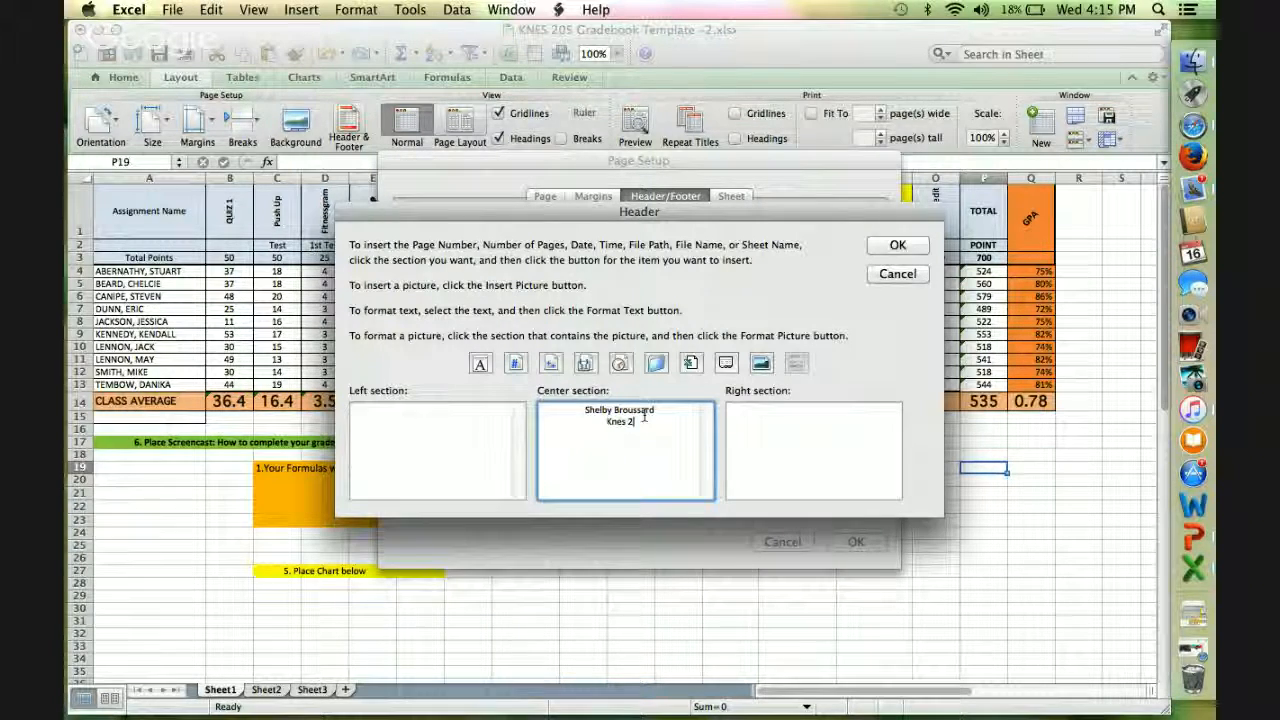
{"action": "type", "text": "05"}
{"action": "left_click", "coordinate": [895, 252]}
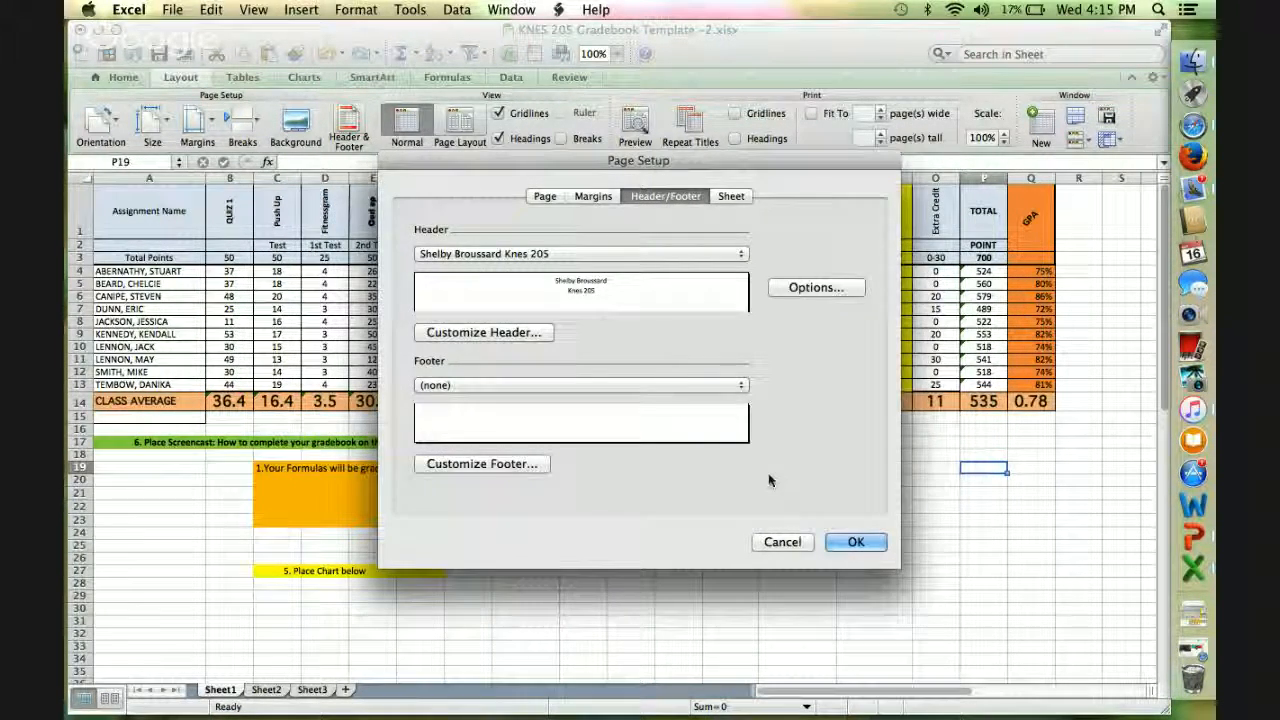
{"action": "left_click", "coordinate": [840, 547]}
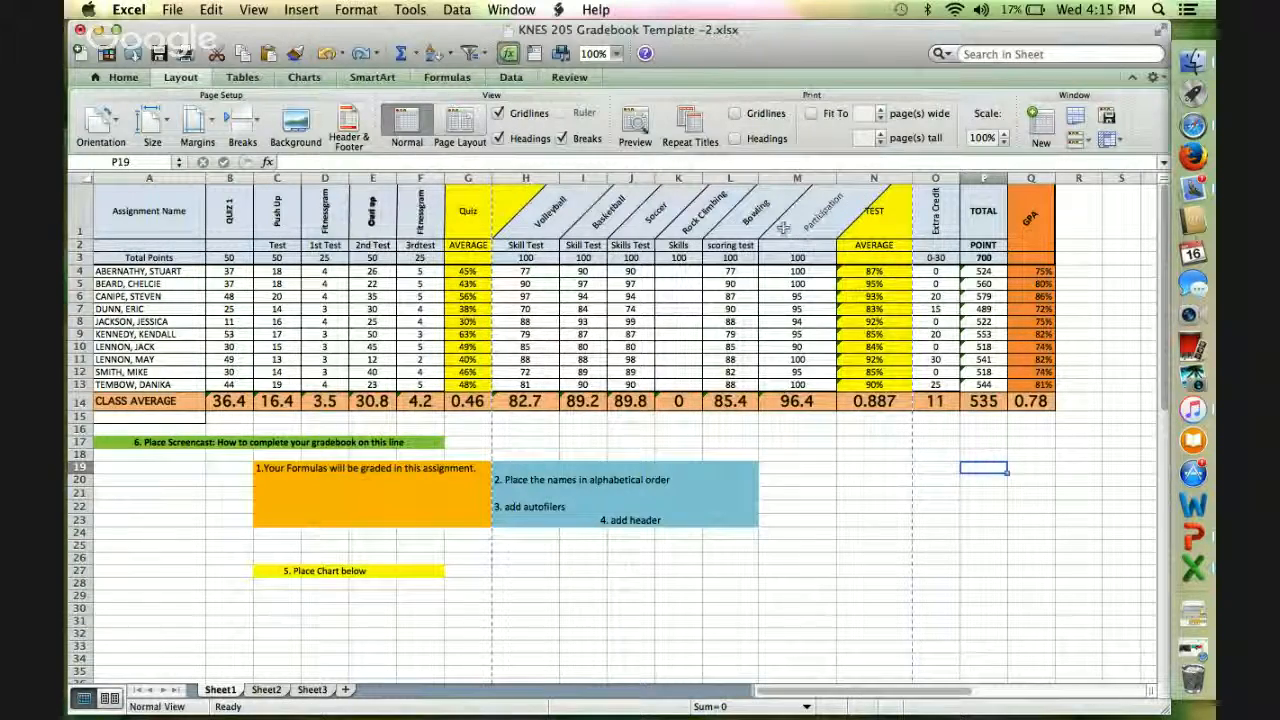
Check the page header in the print preview without printing the sheet.
{"action": "left_click", "coordinate": [174, 10]}
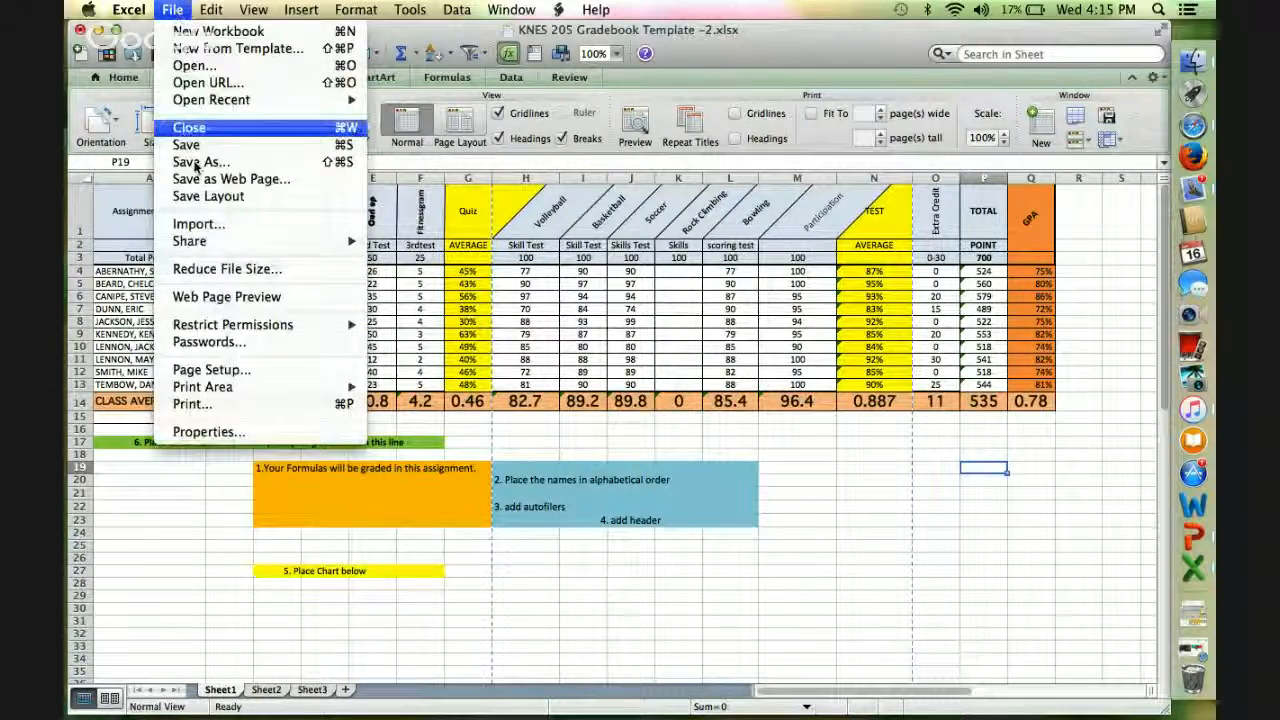
{"action": "left_click", "coordinate": [213, 405]}
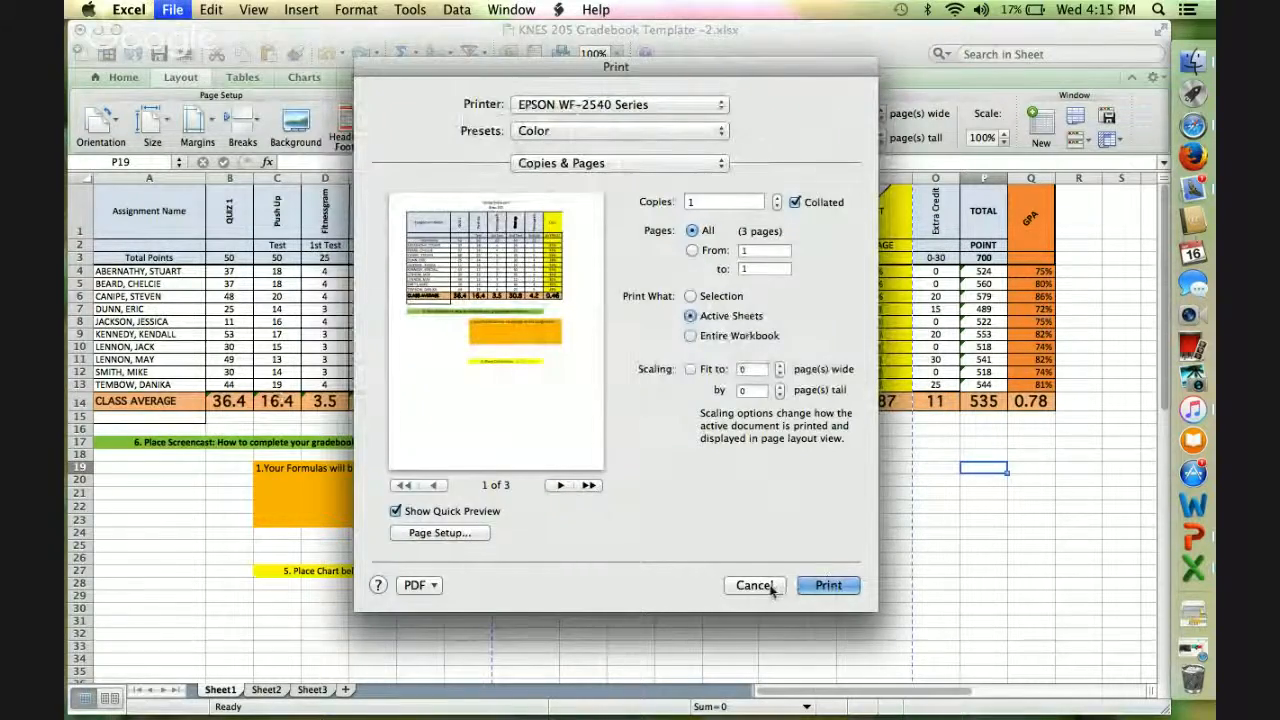
{"action": "left_click", "coordinate": [772, 587]}
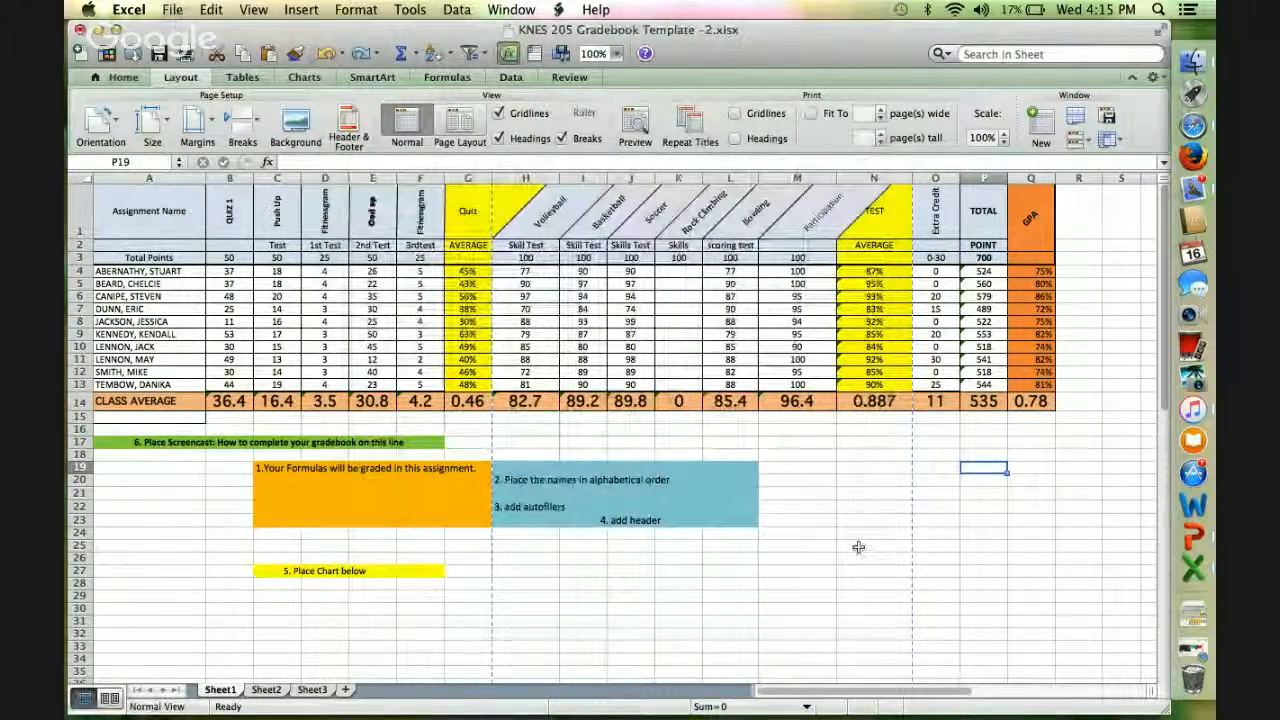
{"action": "scroll", "coordinate": [852, 551], "scroll_direction": "down", "scroll_amount": 2}
{"action": "scroll", "coordinate": [858, 547], "scroll_direction": "up", "scroll_amount": 2}
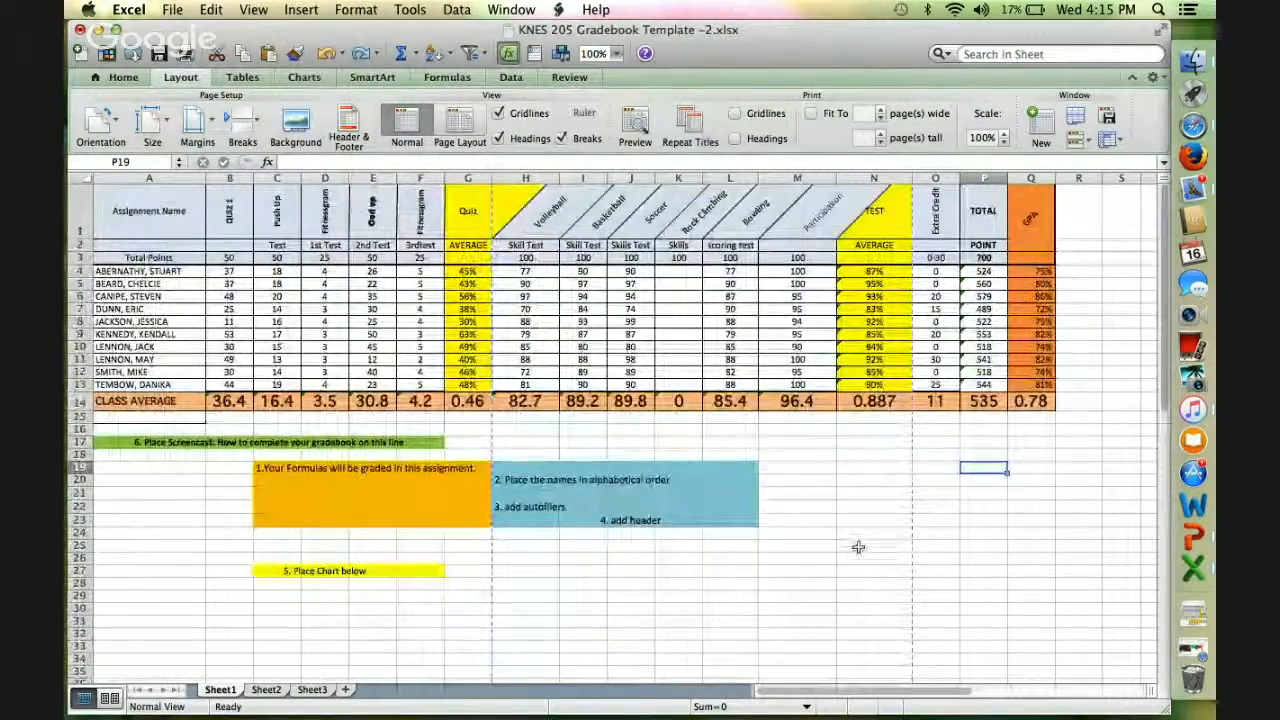
Insert a Clustered Cylinder column chart of the students' quiz averages in G4:G13.
{"action": "left_click", "coordinate": [303, 78]}
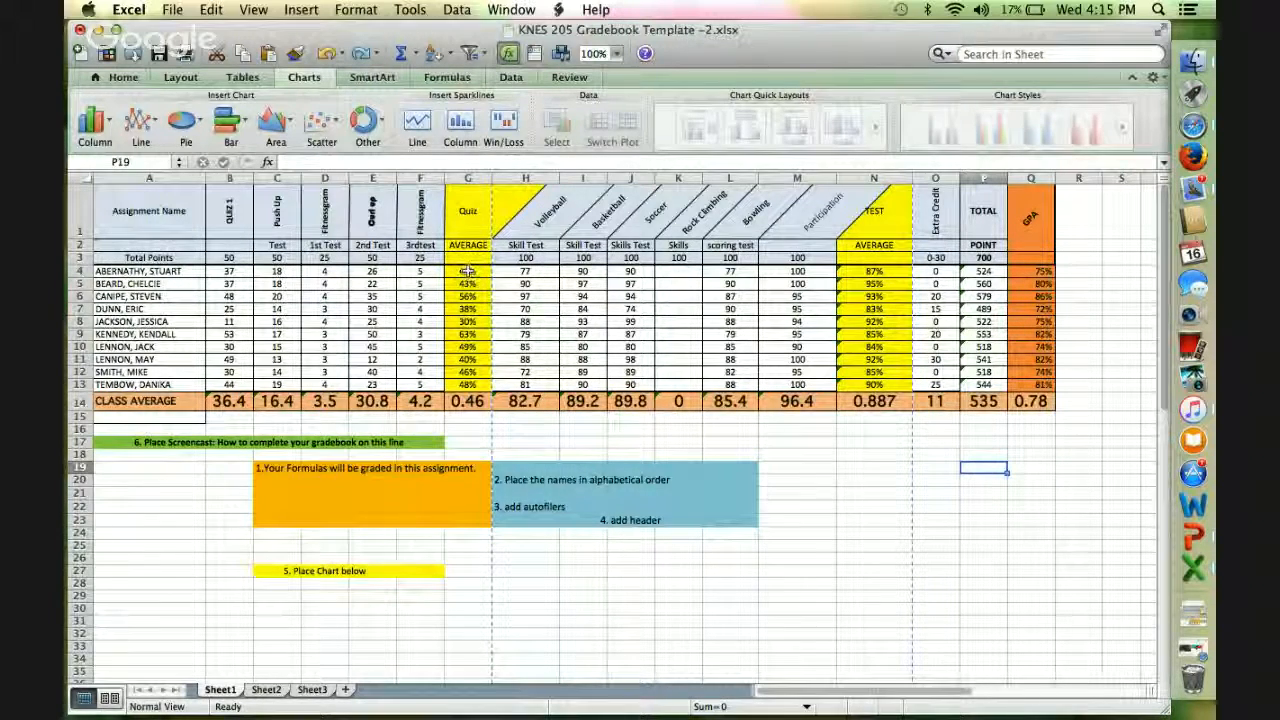
{"action": "left_click_drag", "start_coordinate": [467, 271], "coordinate": [467, 384]}
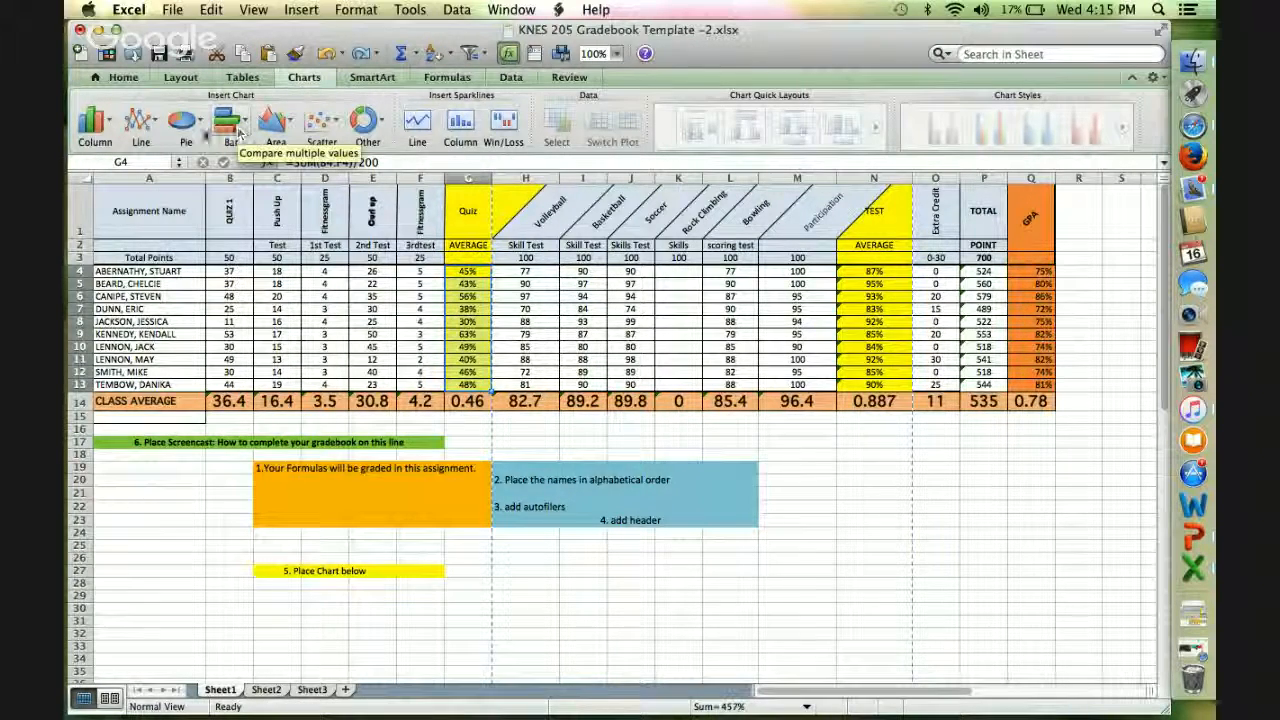
{"action": "left_click", "coordinate": [94, 121]}
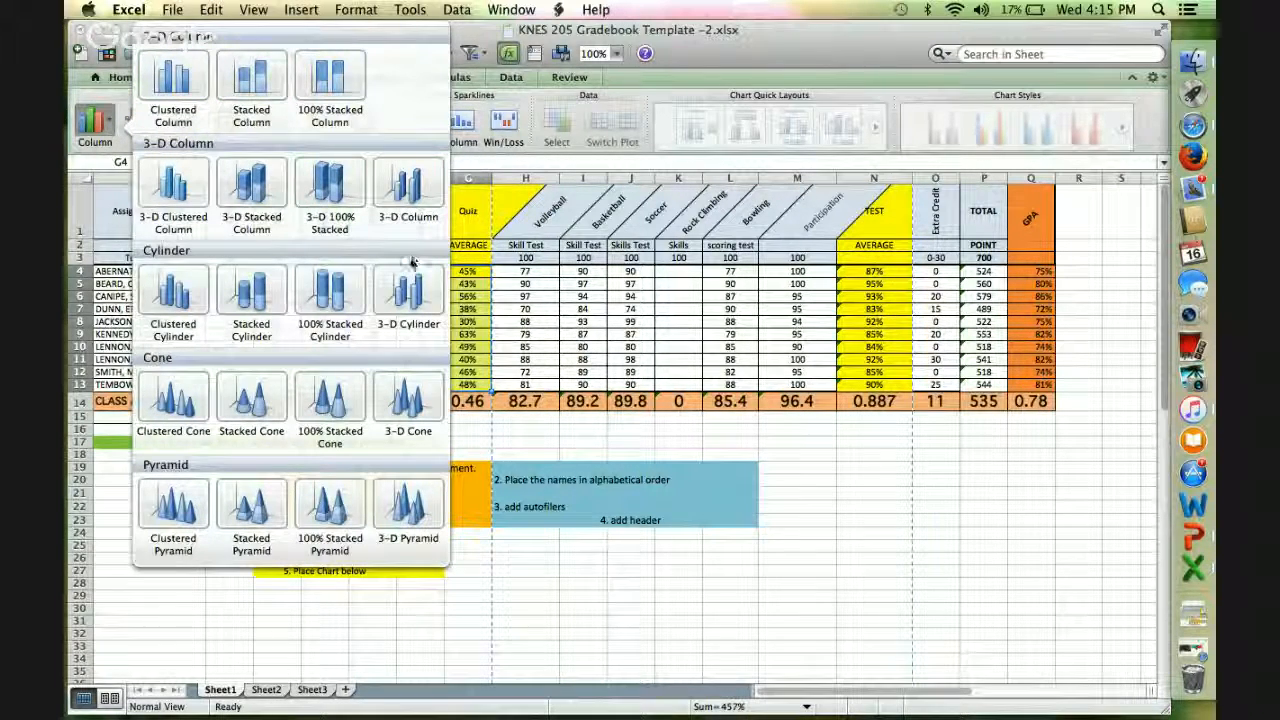
{"action": "left_click", "coordinate": [175, 290]}
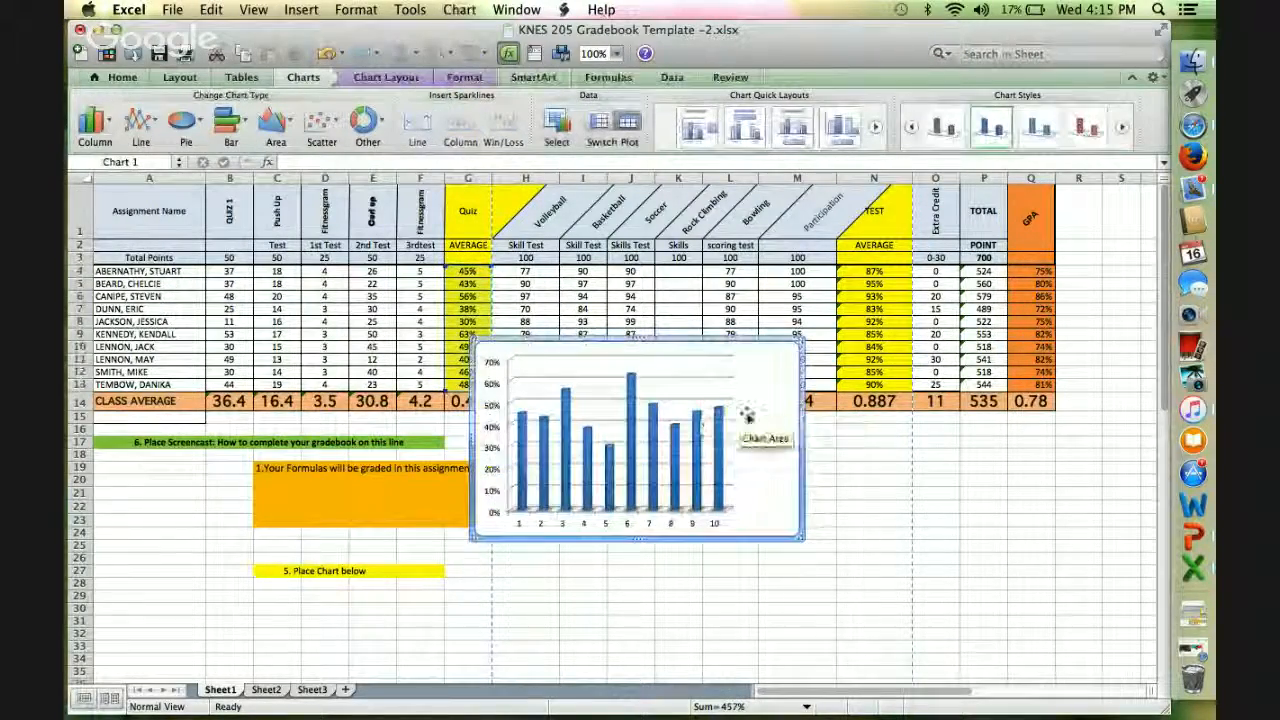
Move the quiz average chart directly beneath the "5. Place Chart below" label in row 27.
{"action": "scroll", "coordinate": [888, 521], "scroll_direction": "down", "scroll_amount": 2}
{"action": "scroll", "coordinate": [888, 521], "scroll_direction": "down", "scroll_amount": 3}
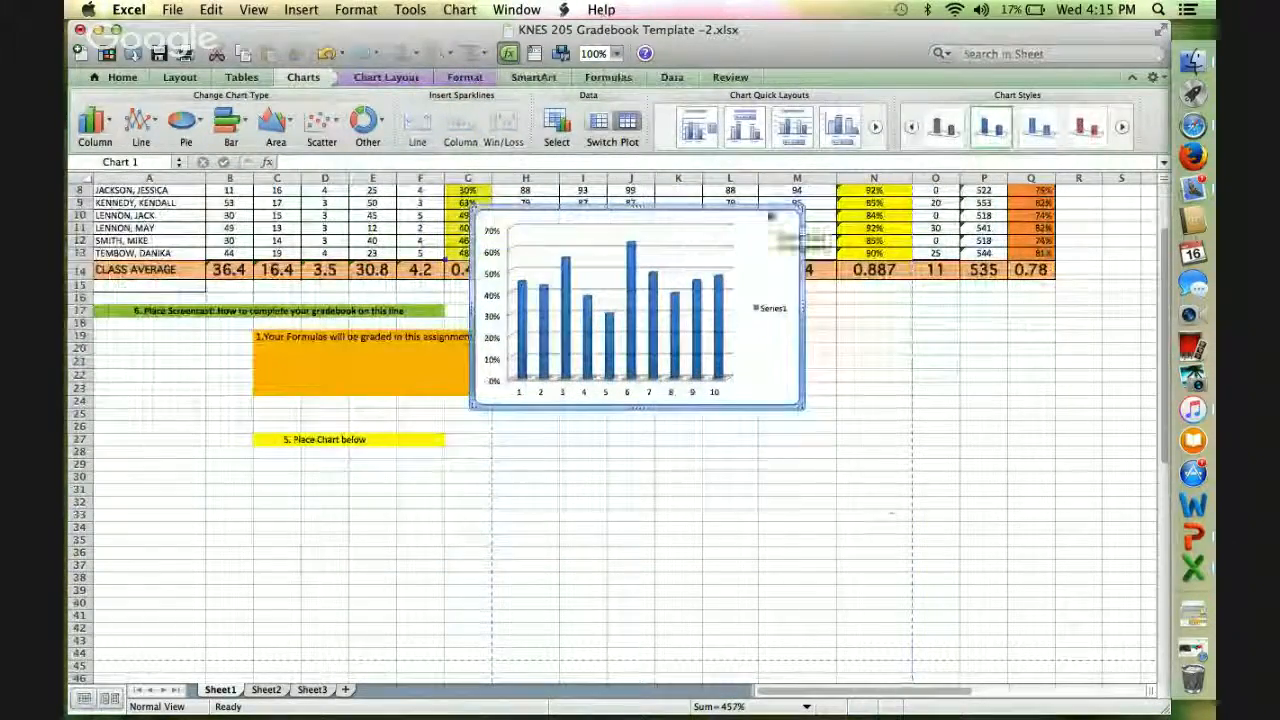
{"action": "left_click_drag", "start_coordinate": [751, 229], "coordinate": [414, 479]}
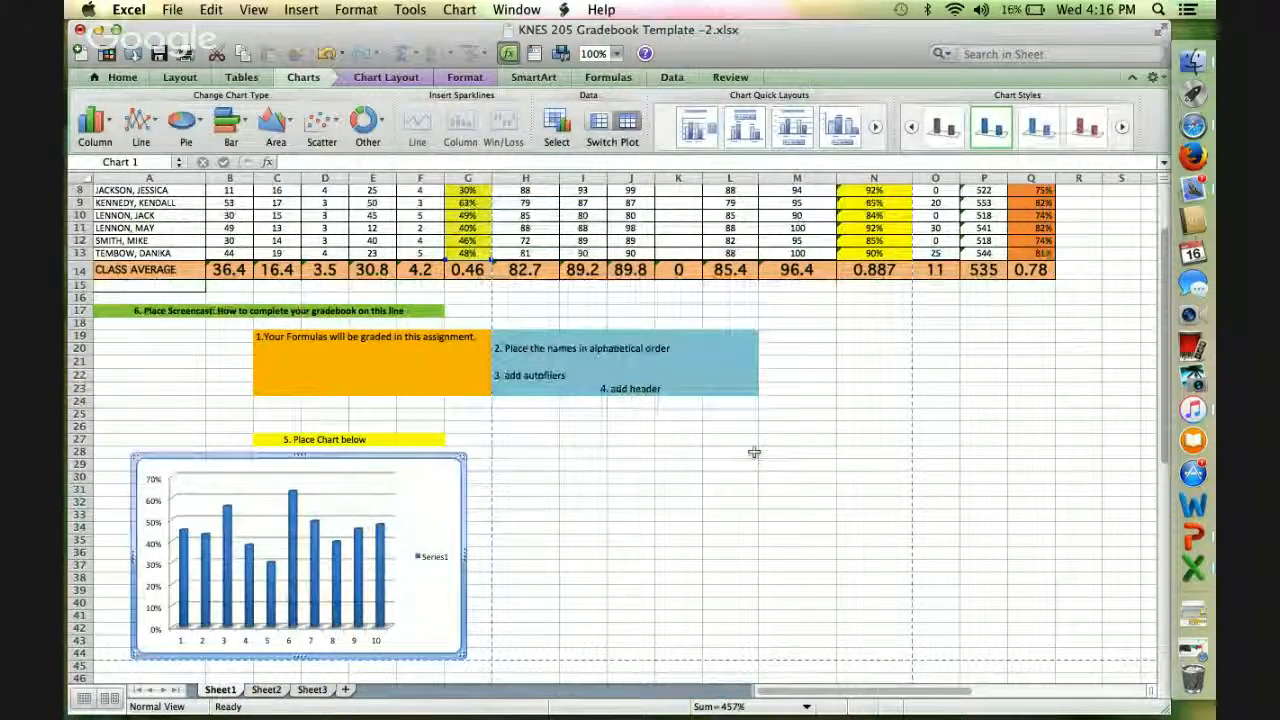
Try a 100% Stacked Line chart of the test averages in N4:N13 and delete it.
{"action": "scroll", "coordinate": [777, 434], "scroll_direction": "up", "scroll_amount": 4}
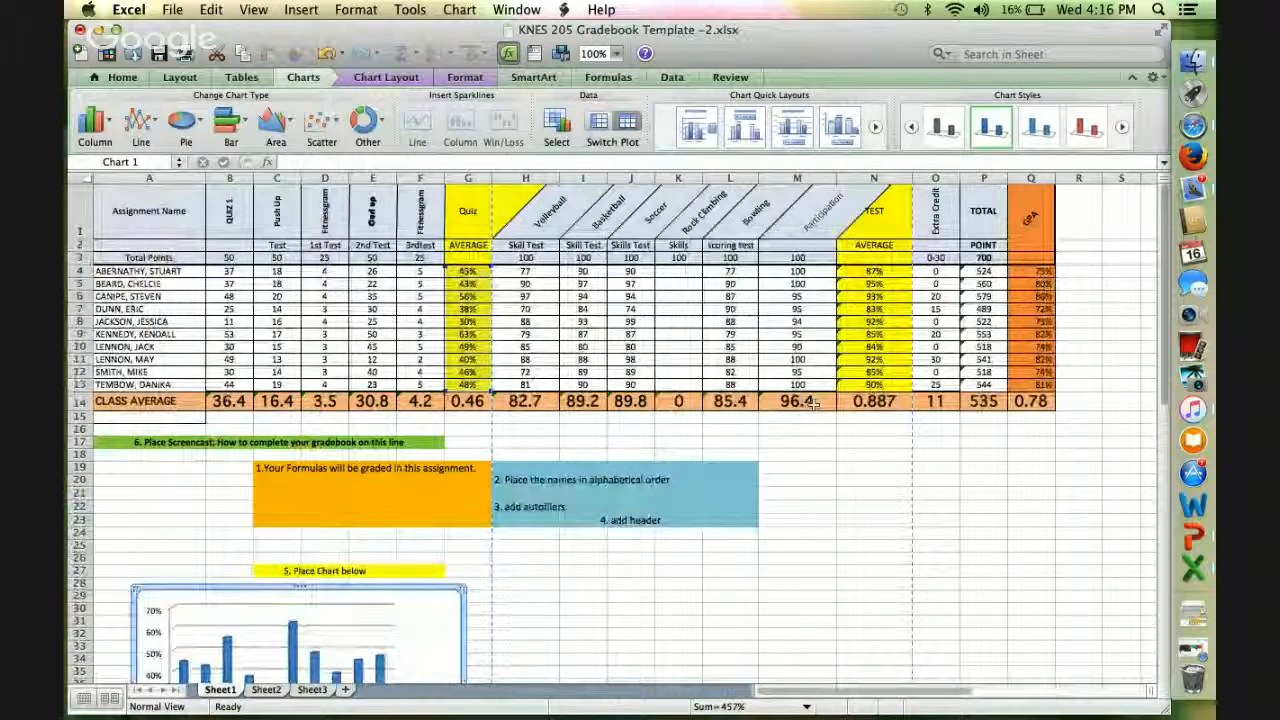
{"action": "left_click_drag", "start_coordinate": [870, 271], "coordinate": [872, 385]}
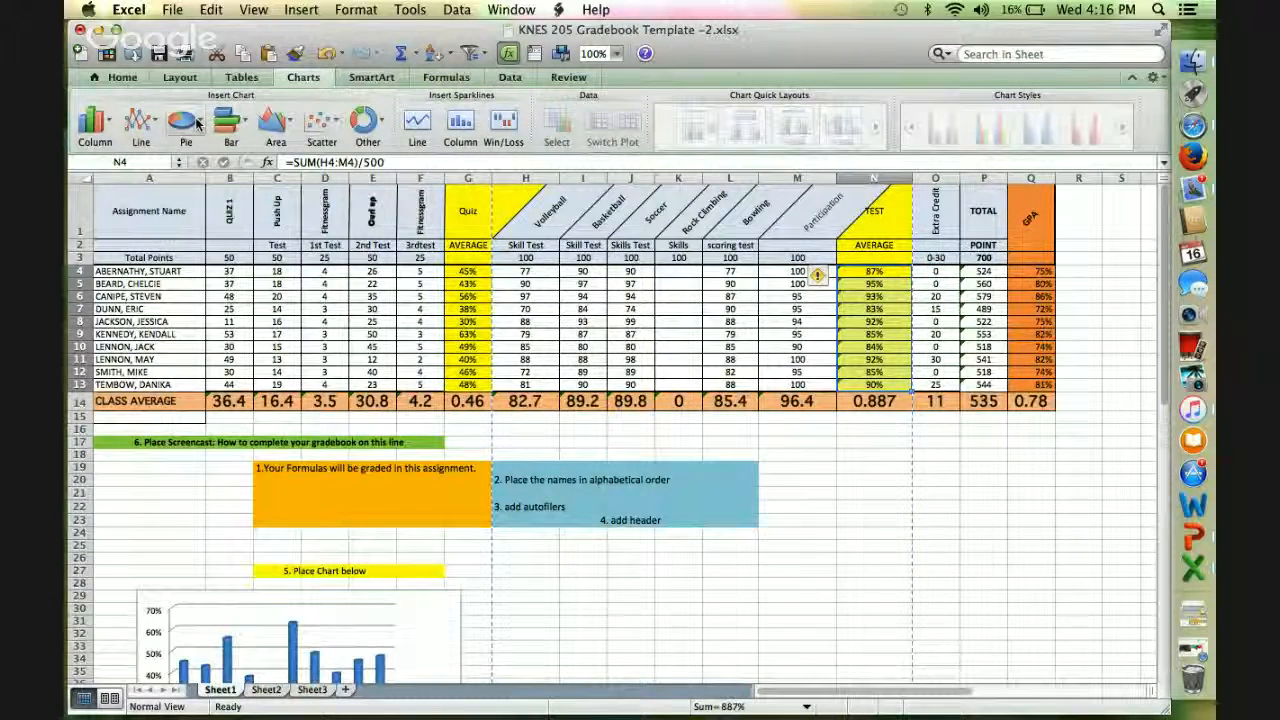
{"action": "left_click", "coordinate": [141, 122]}
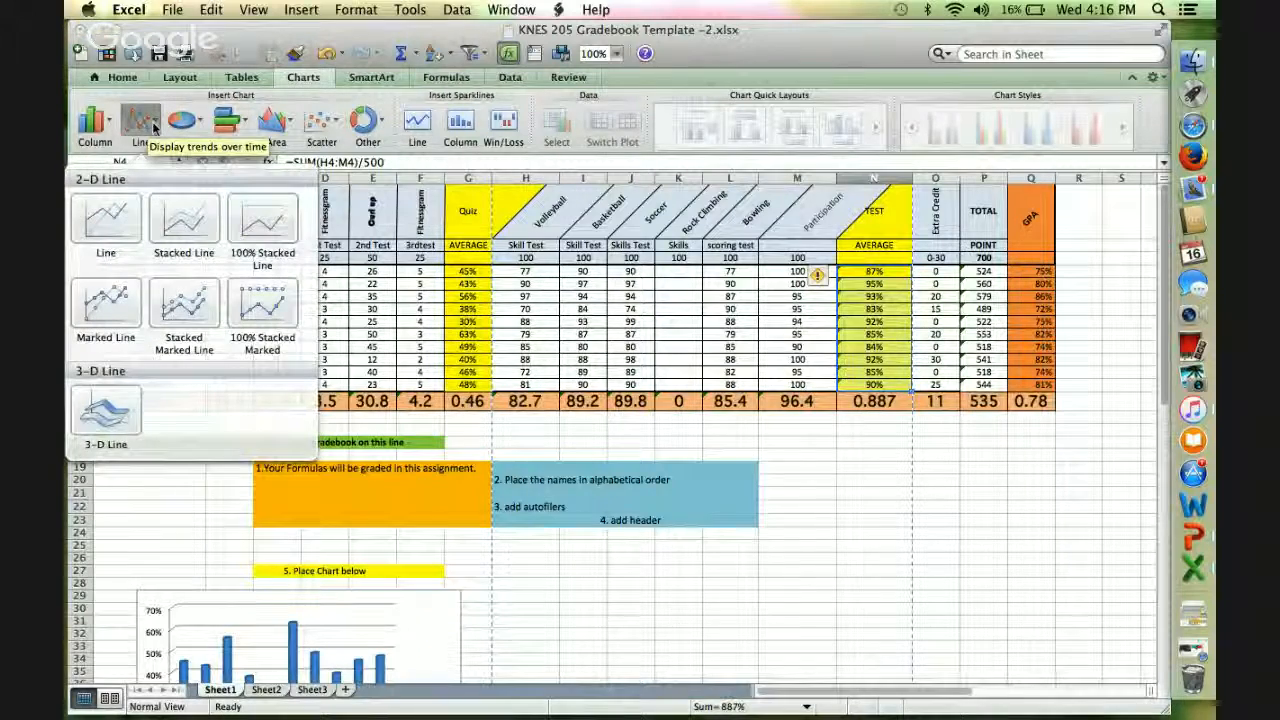
{"action": "left_click", "coordinate": [263, 220]}
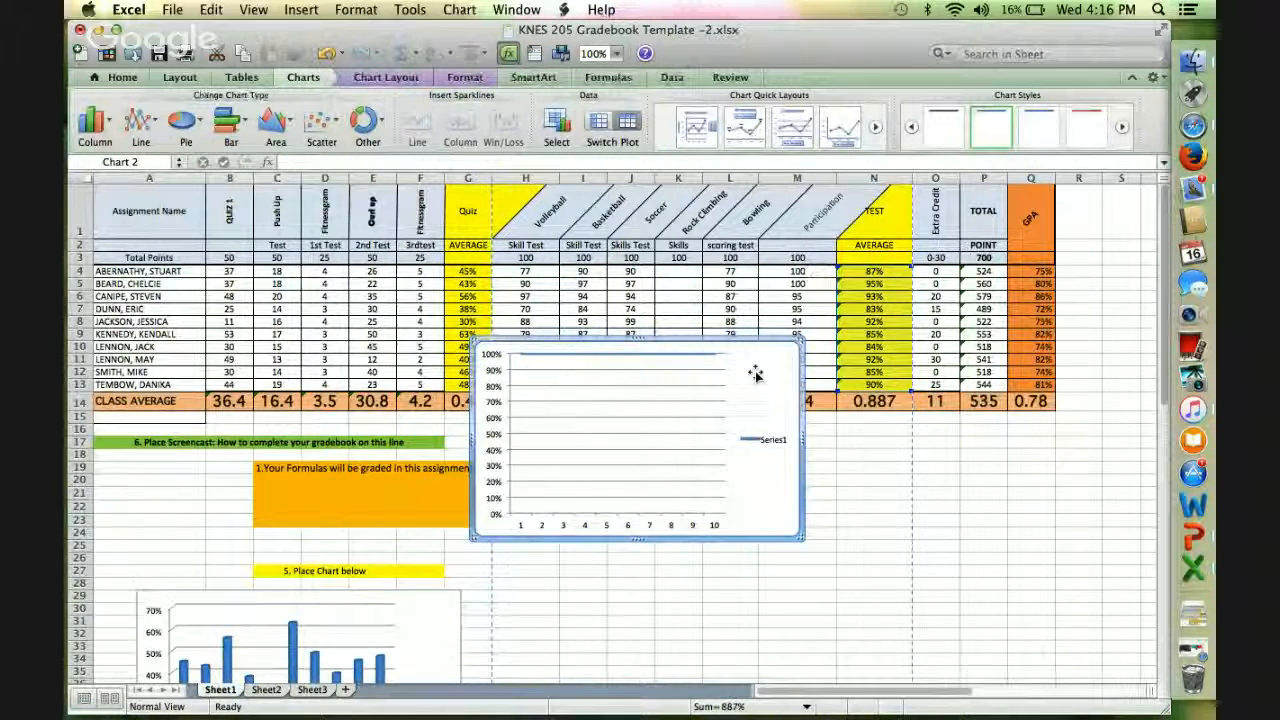
{"action": "key", "text": "Delete"}
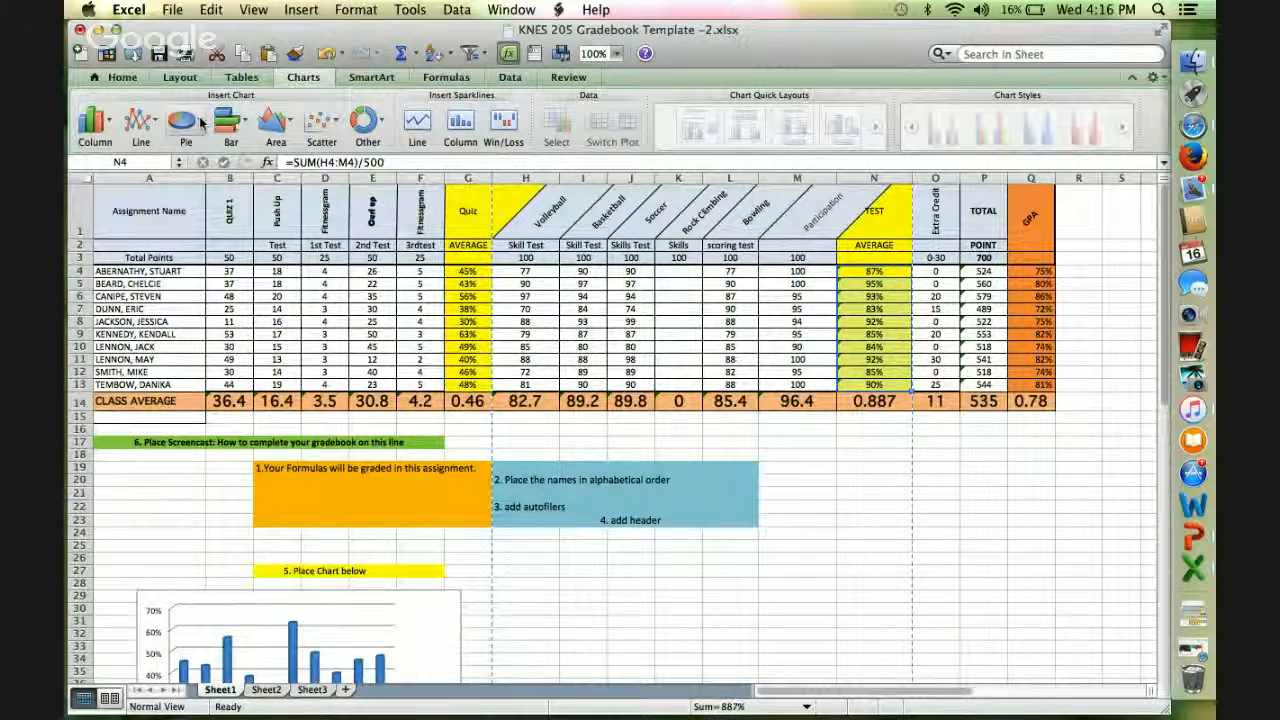
Insert an Exploded Pie chart of the test averages in N4:N13 and place it beside the quiz average chart, starting around row 28.
{"action": "left_click", "coordinate": [200, 122]}
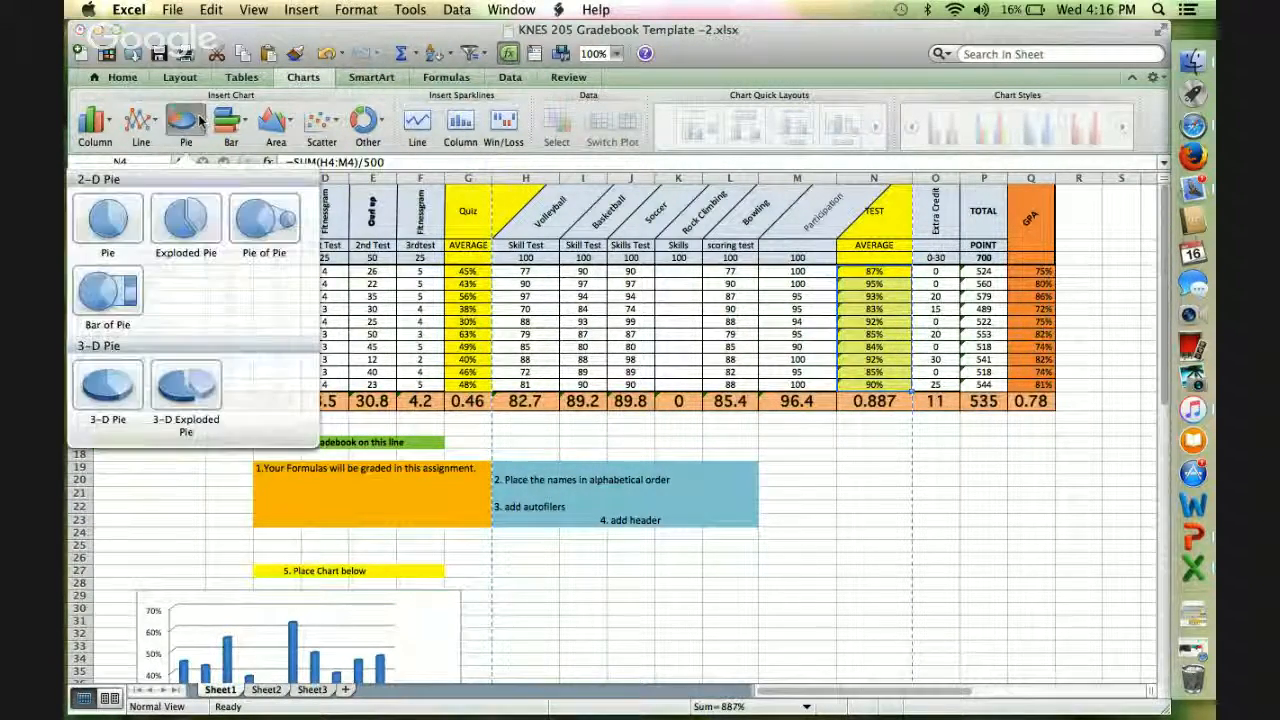
{"action": "left_click", "coordinate": [195, 218]}
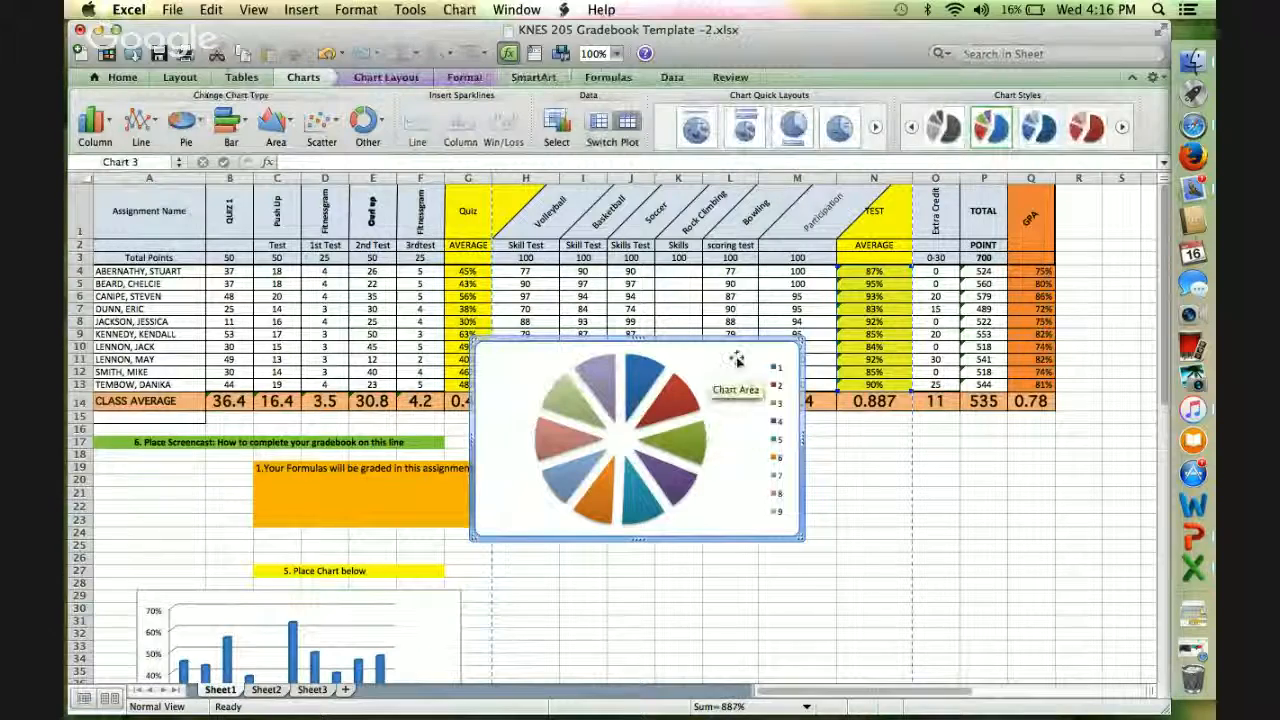
{"action": "left_click_drag", "start_coordinate": [737, 362], "coordinate": [778, 600]}
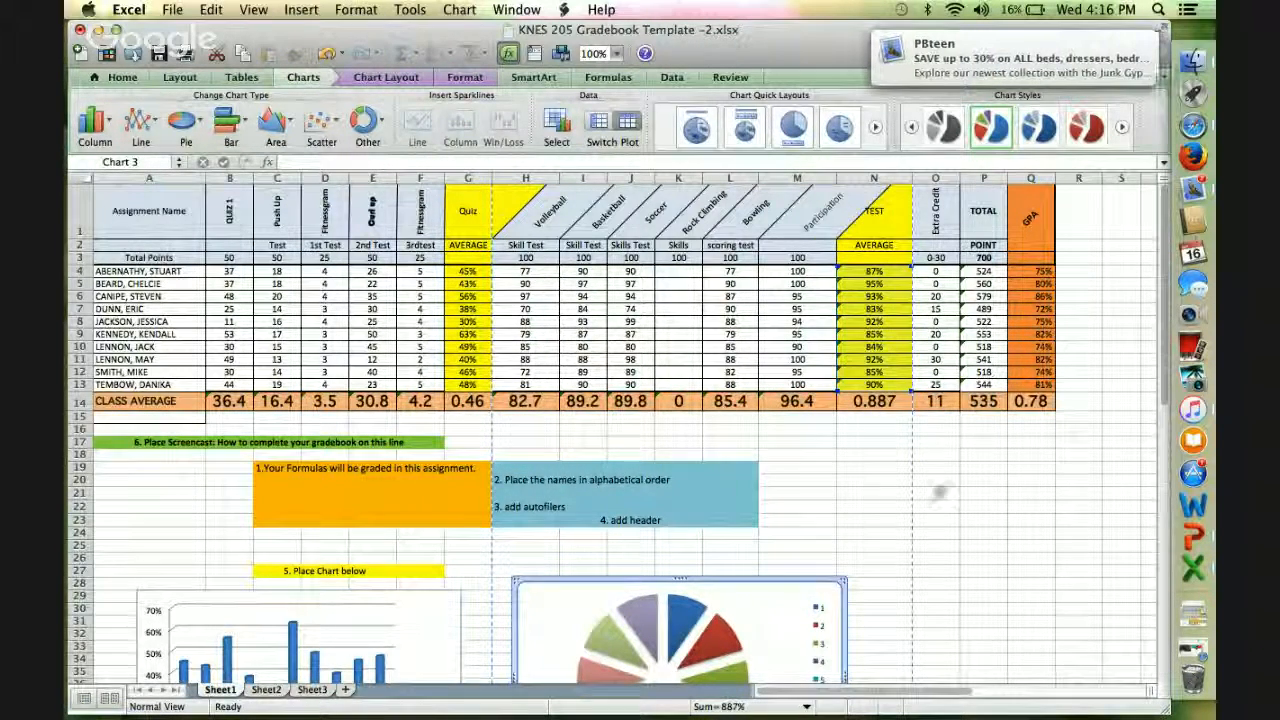
{"action": "scroll", "coordinate": [942, 506], "scroll_direction": "down", "scroll_amount": 3}
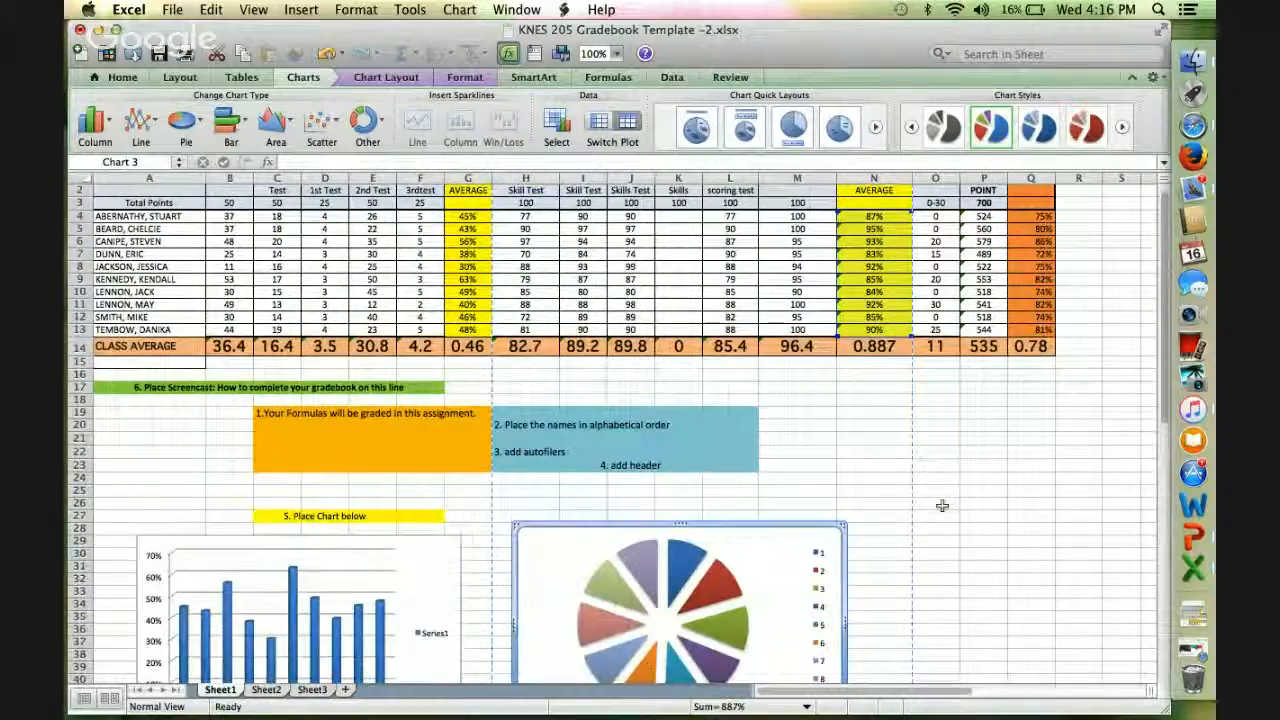
{"action": "scroll", "coordinate": [942, 506], "scroll_direction": "up", "scroll_amount": 3}
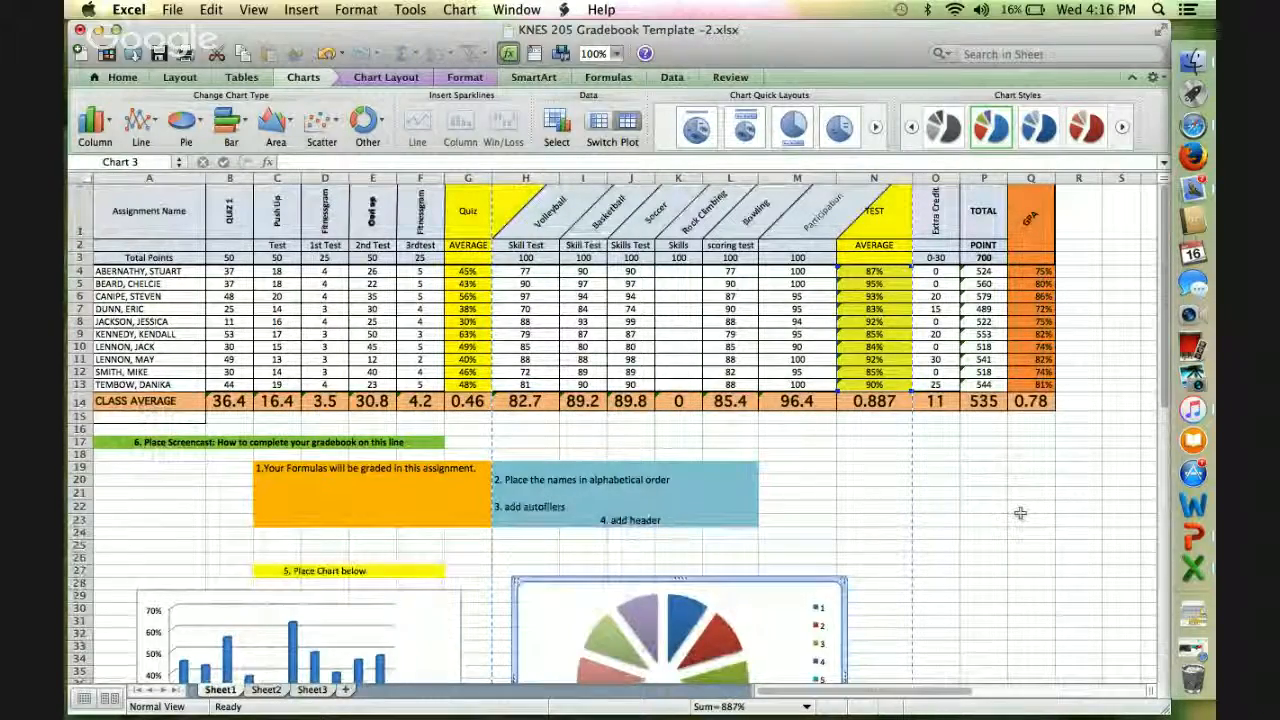
{"action": "key", "text": "ctrl+Up"}
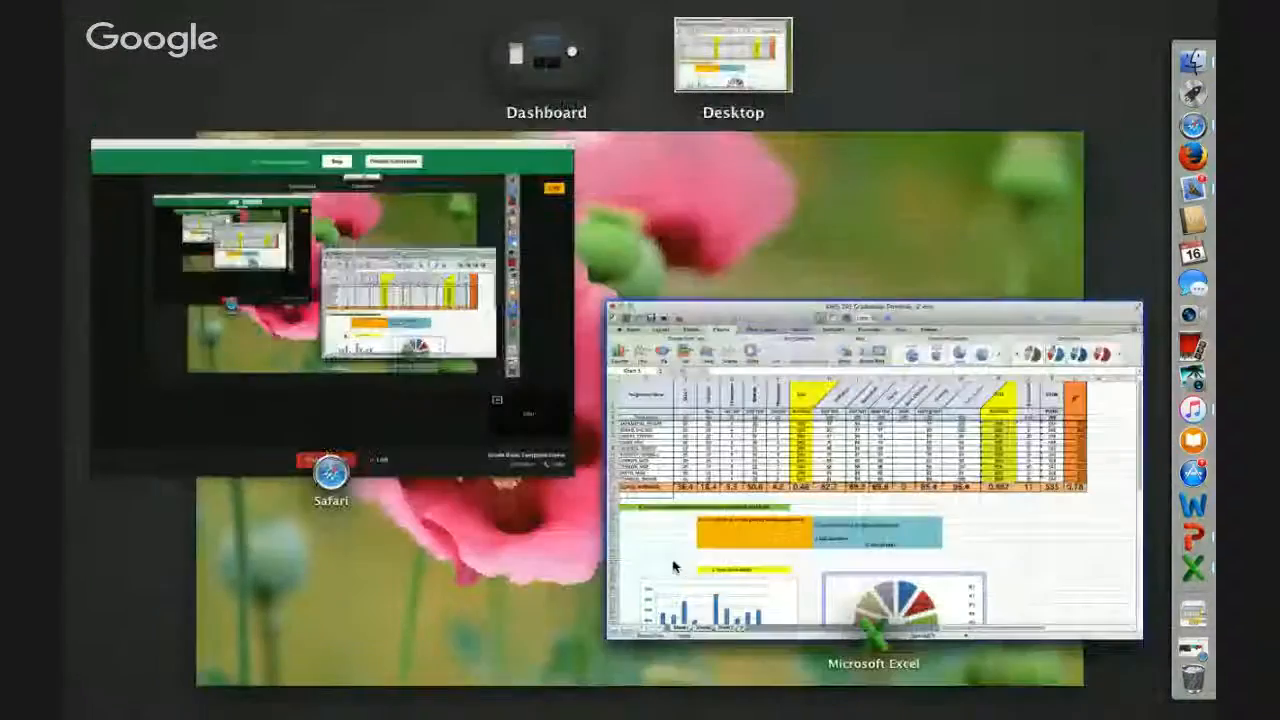
{"action": "left_click", "coordinate": [400, 380]}
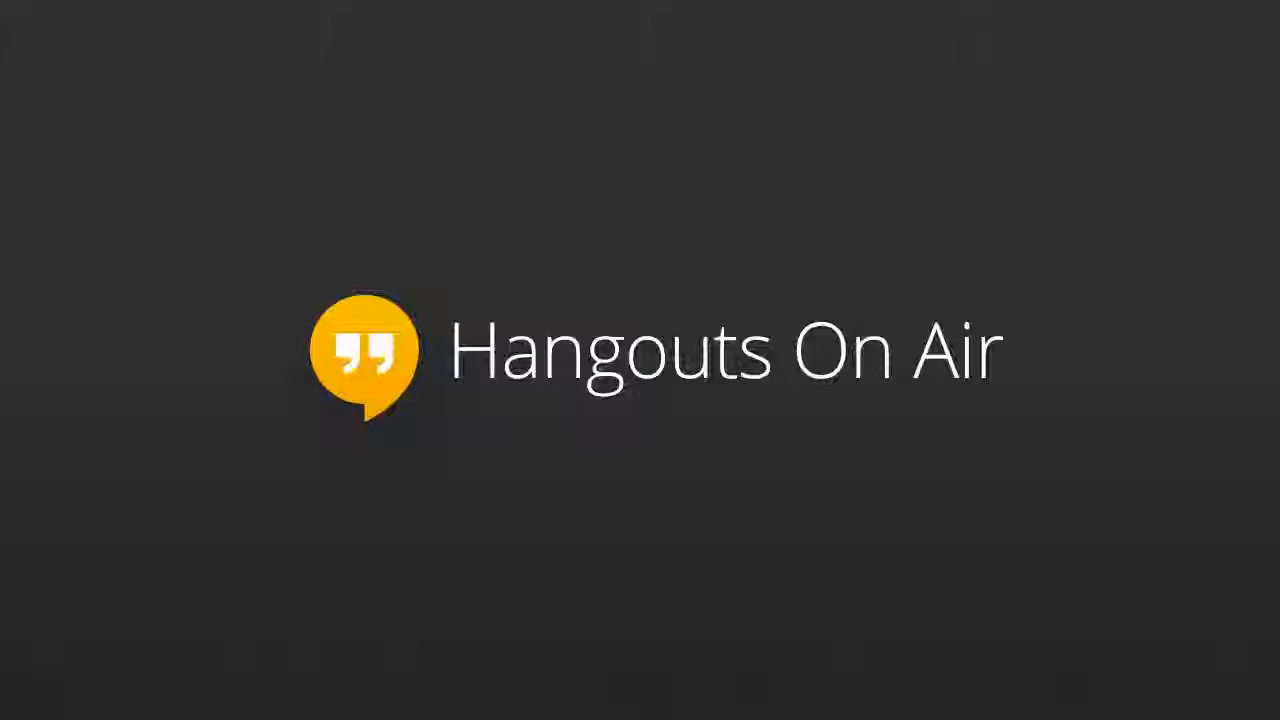